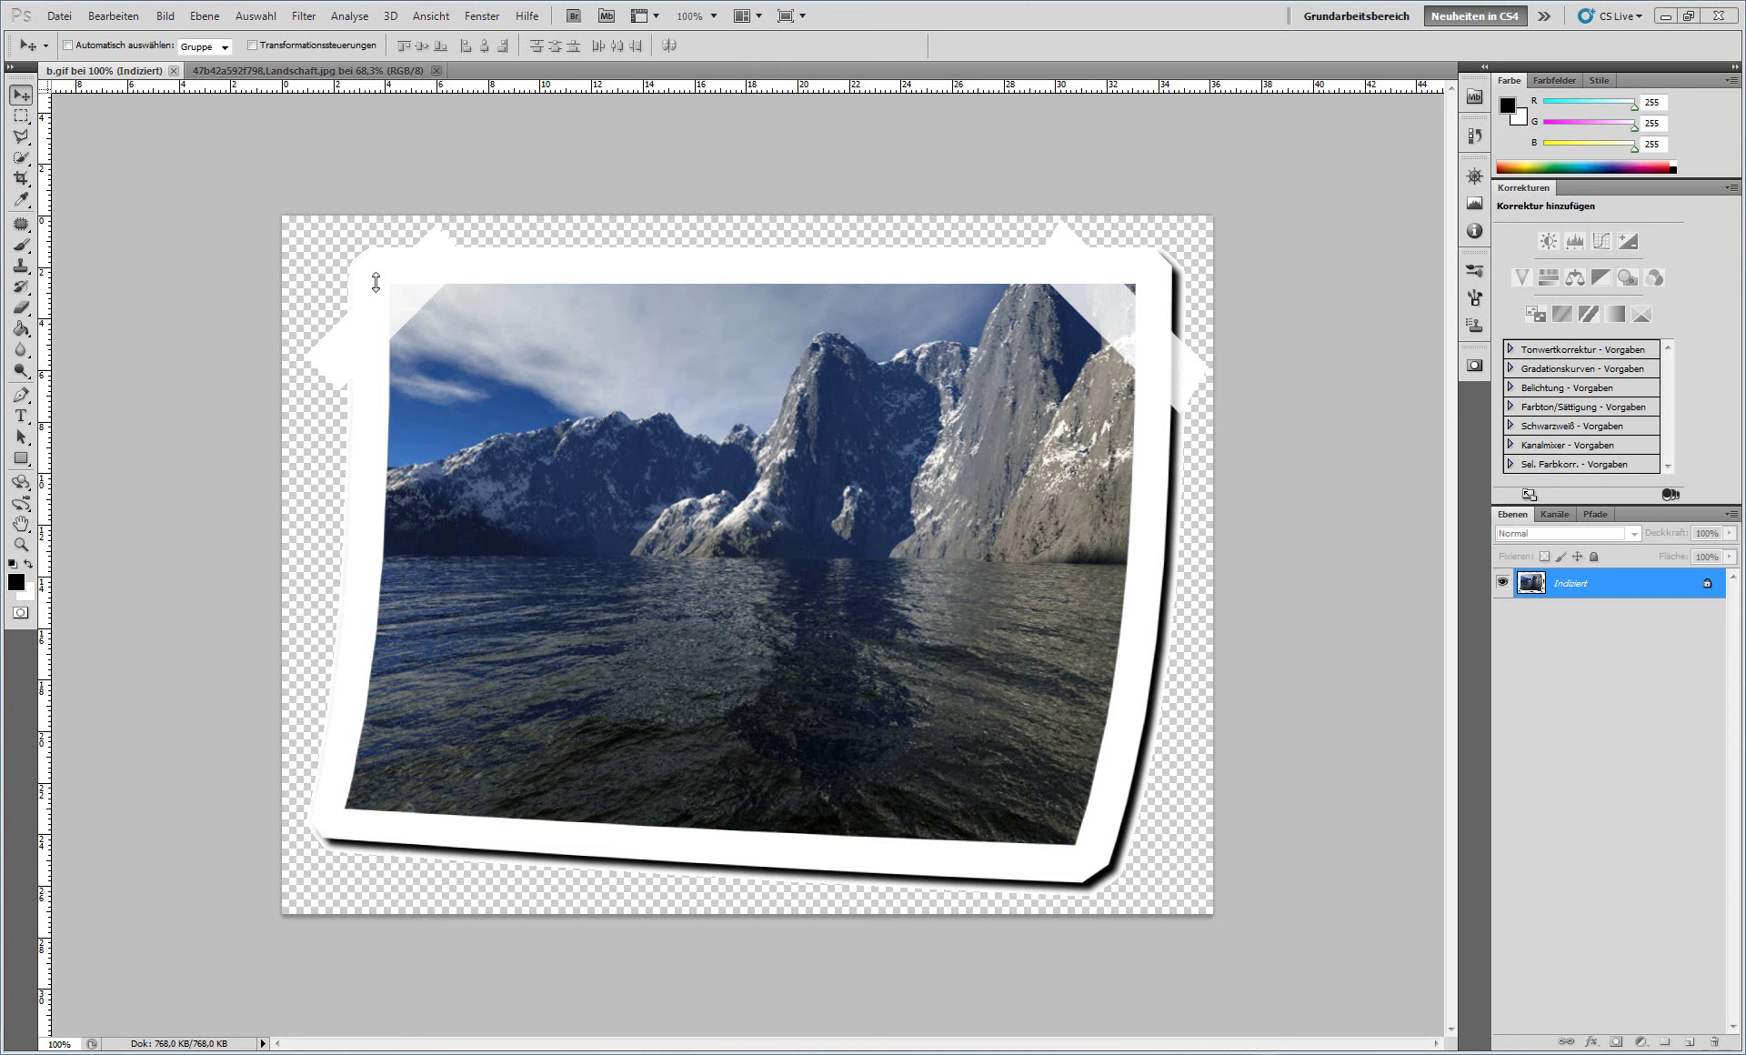
# Step: Make the Landschaft.jpg landscape photo the active document instead of the b.gif example
pyautogui.click(286, 73)
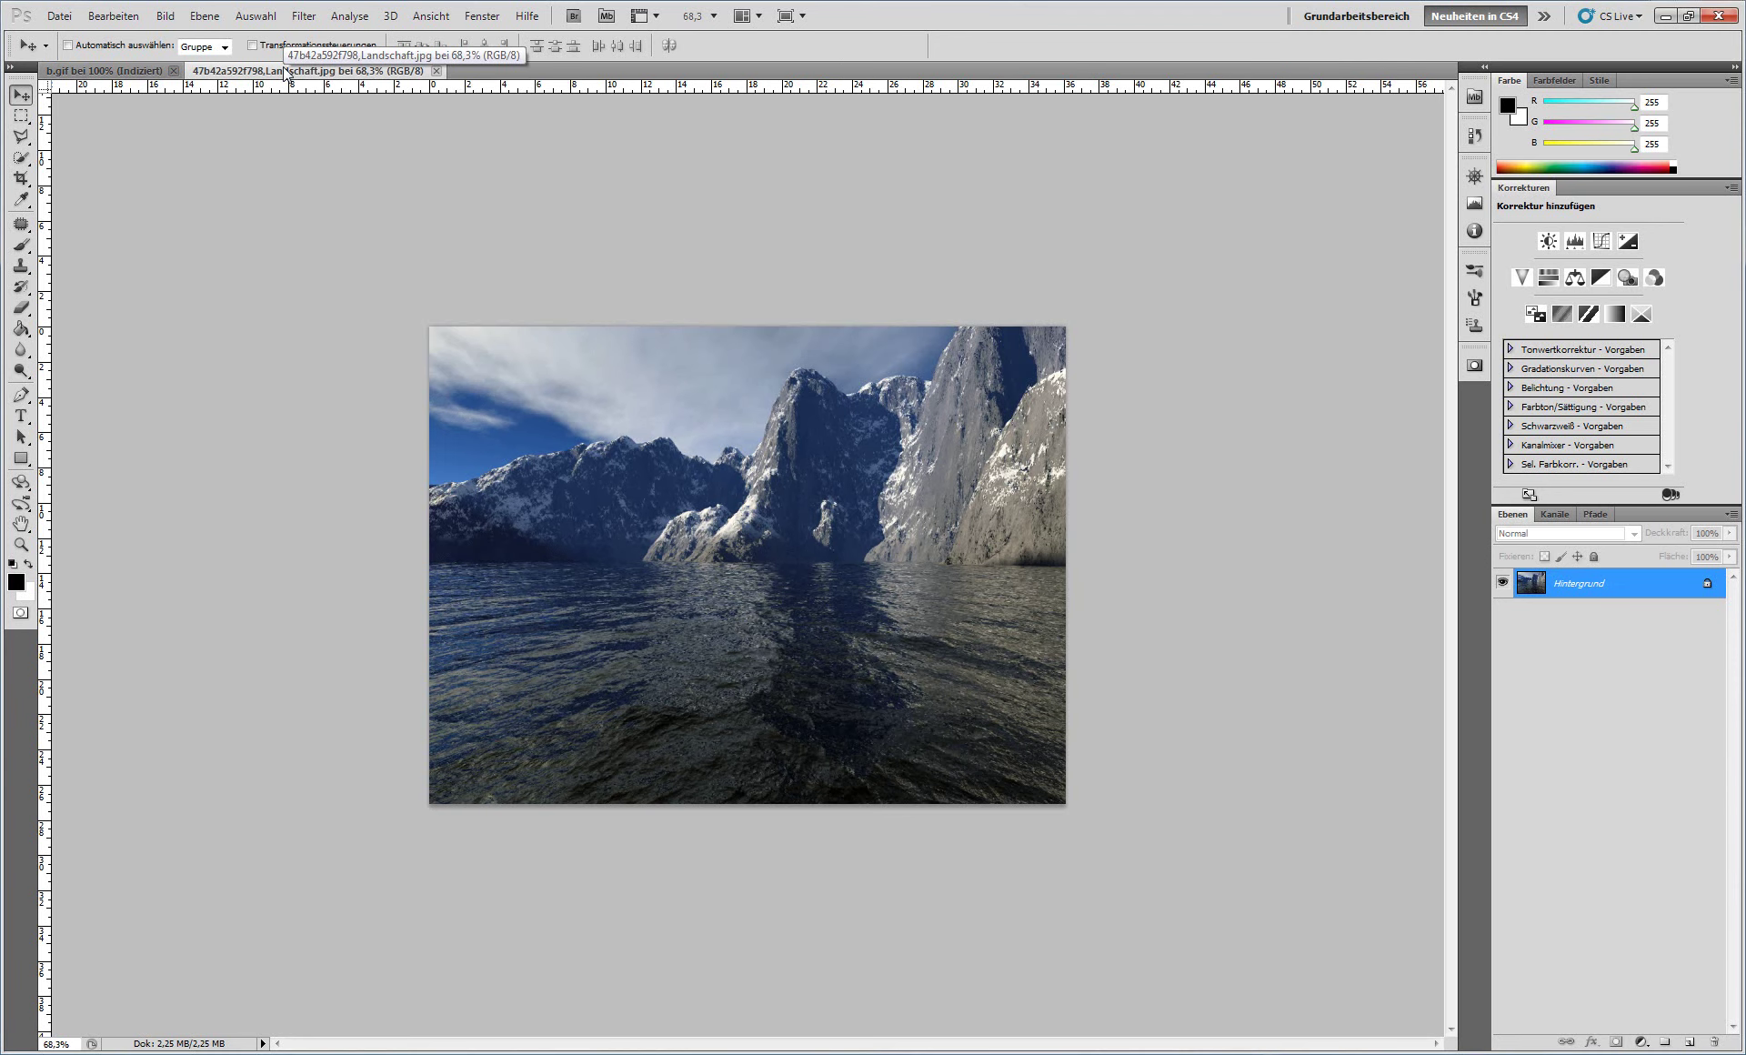
# Step: Convert the background into layer Ebene 0 and scale it to 80% width and height
pyautogui.doubleClick(1684, 590)
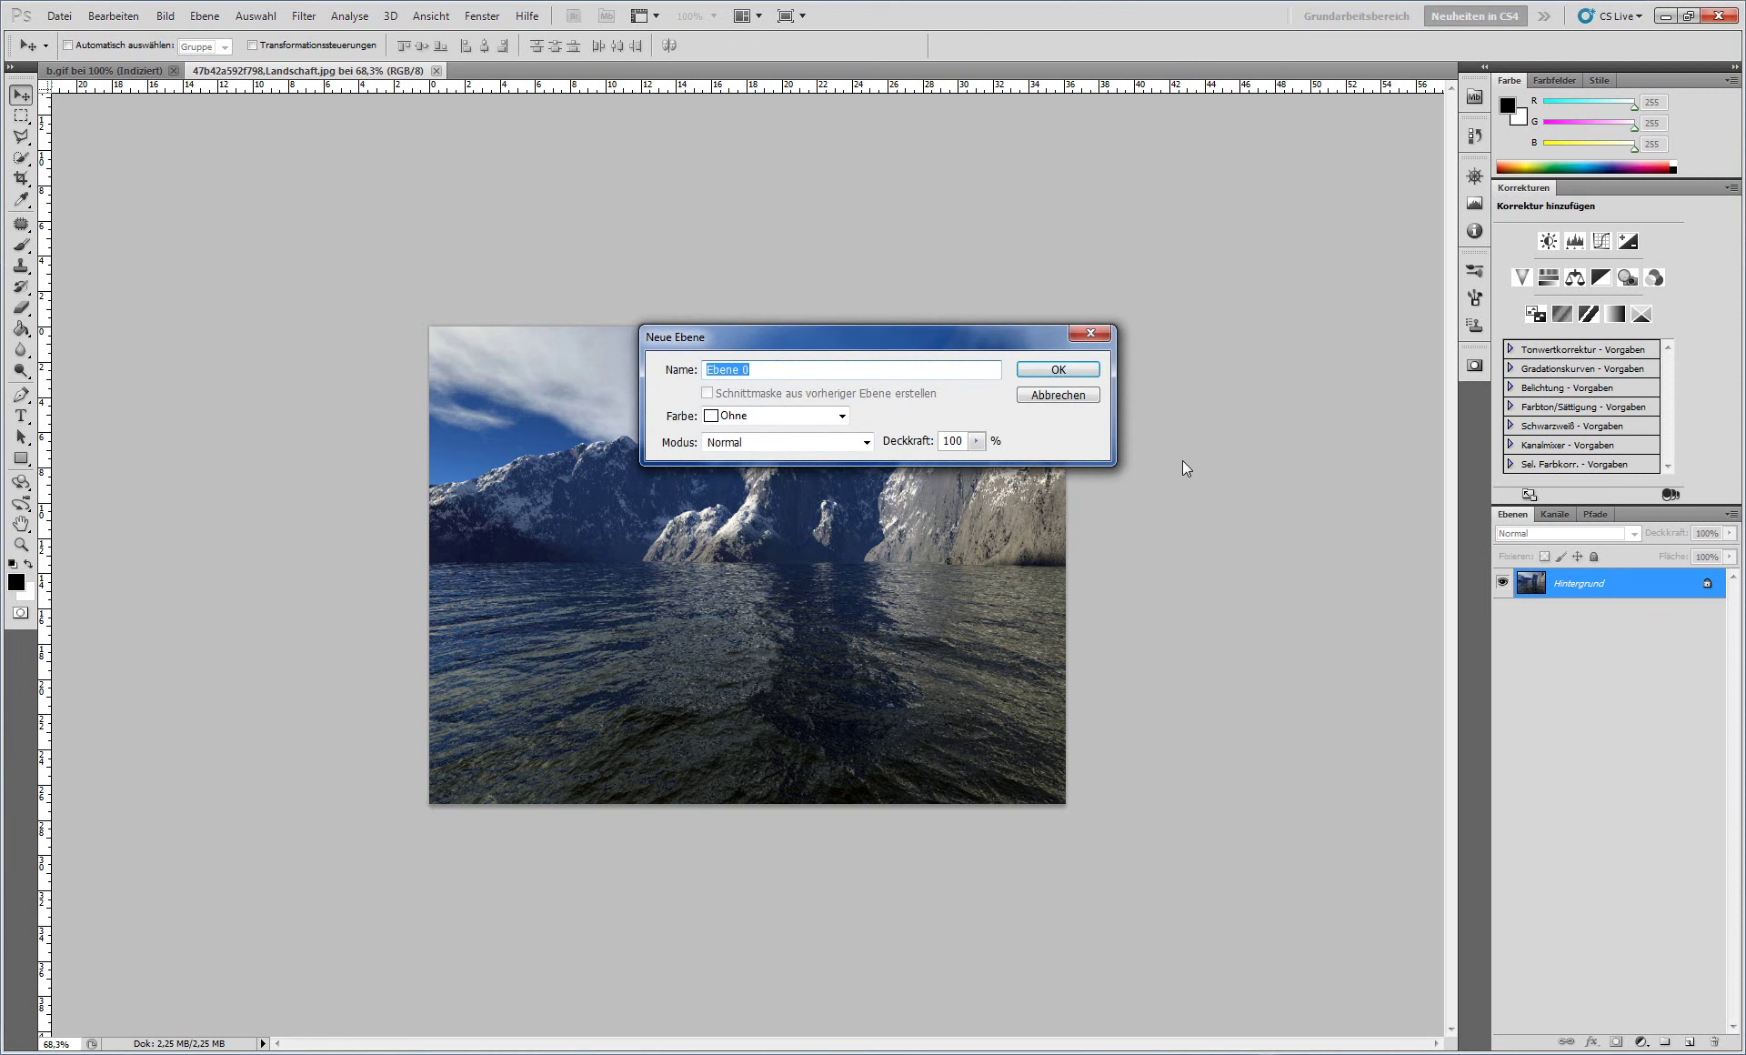
pyautogui.click(1084, 371)
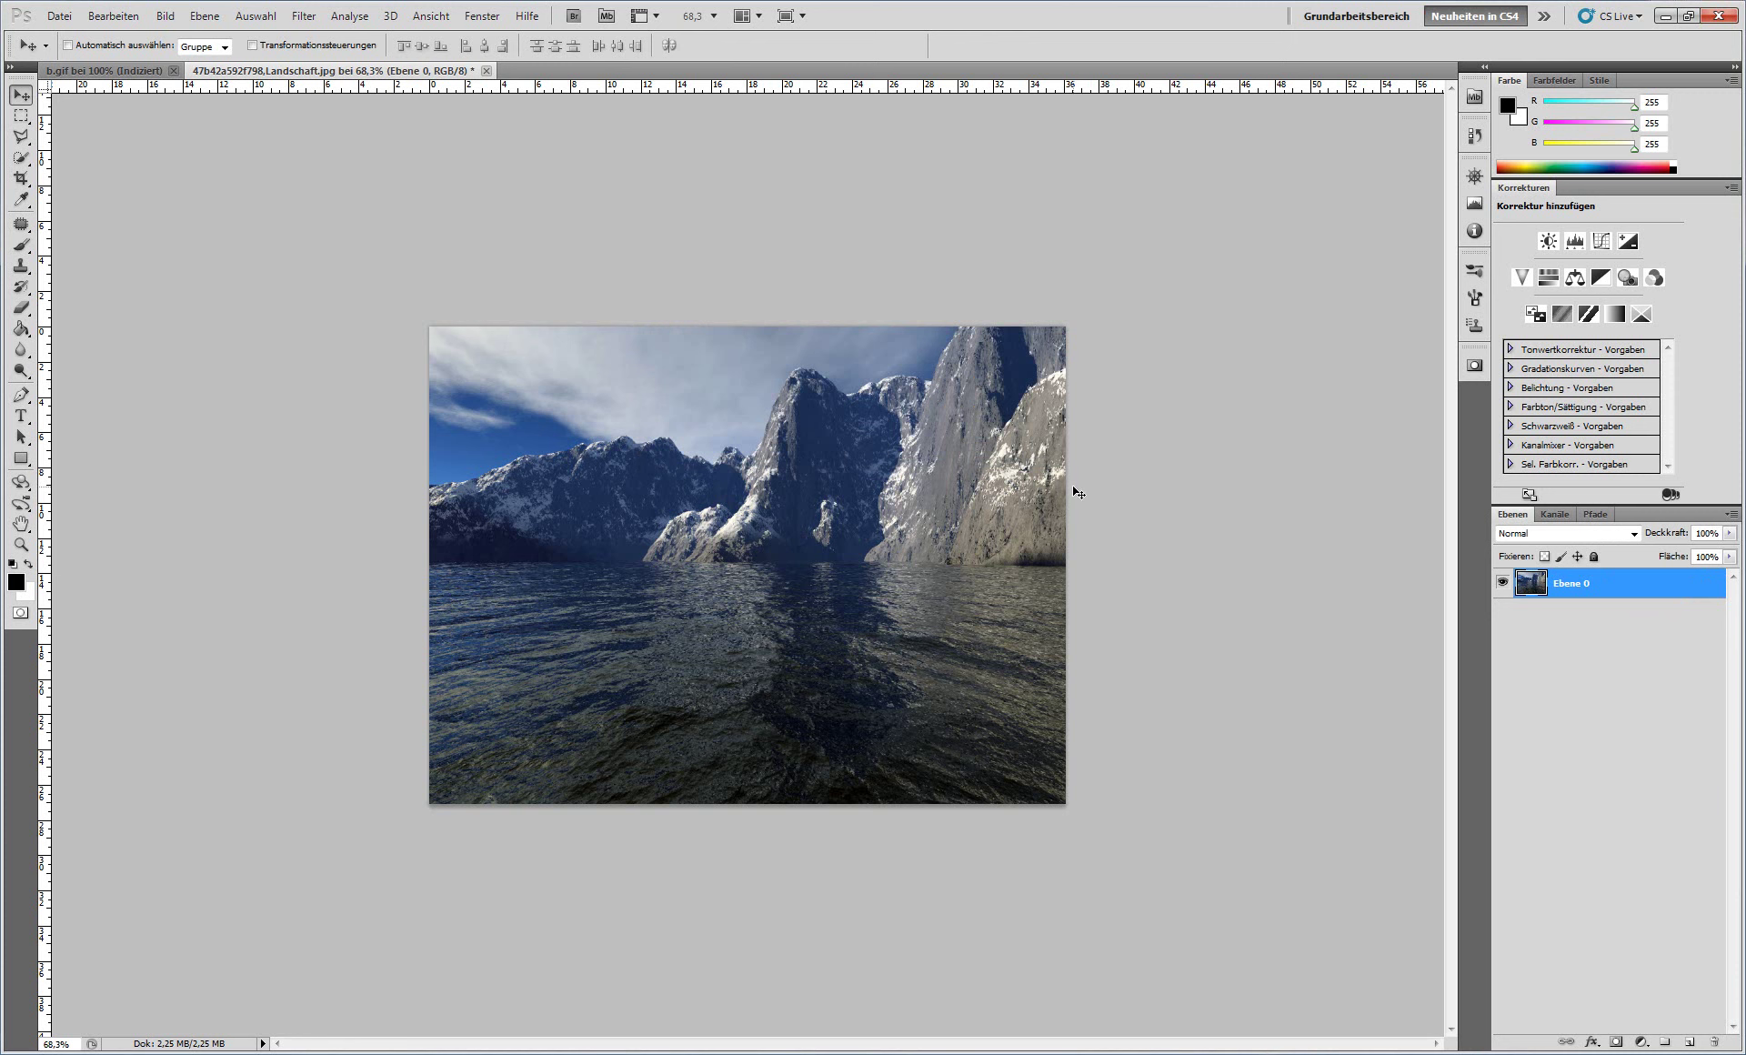
pyautogui.hotkey('ctrl', 't')
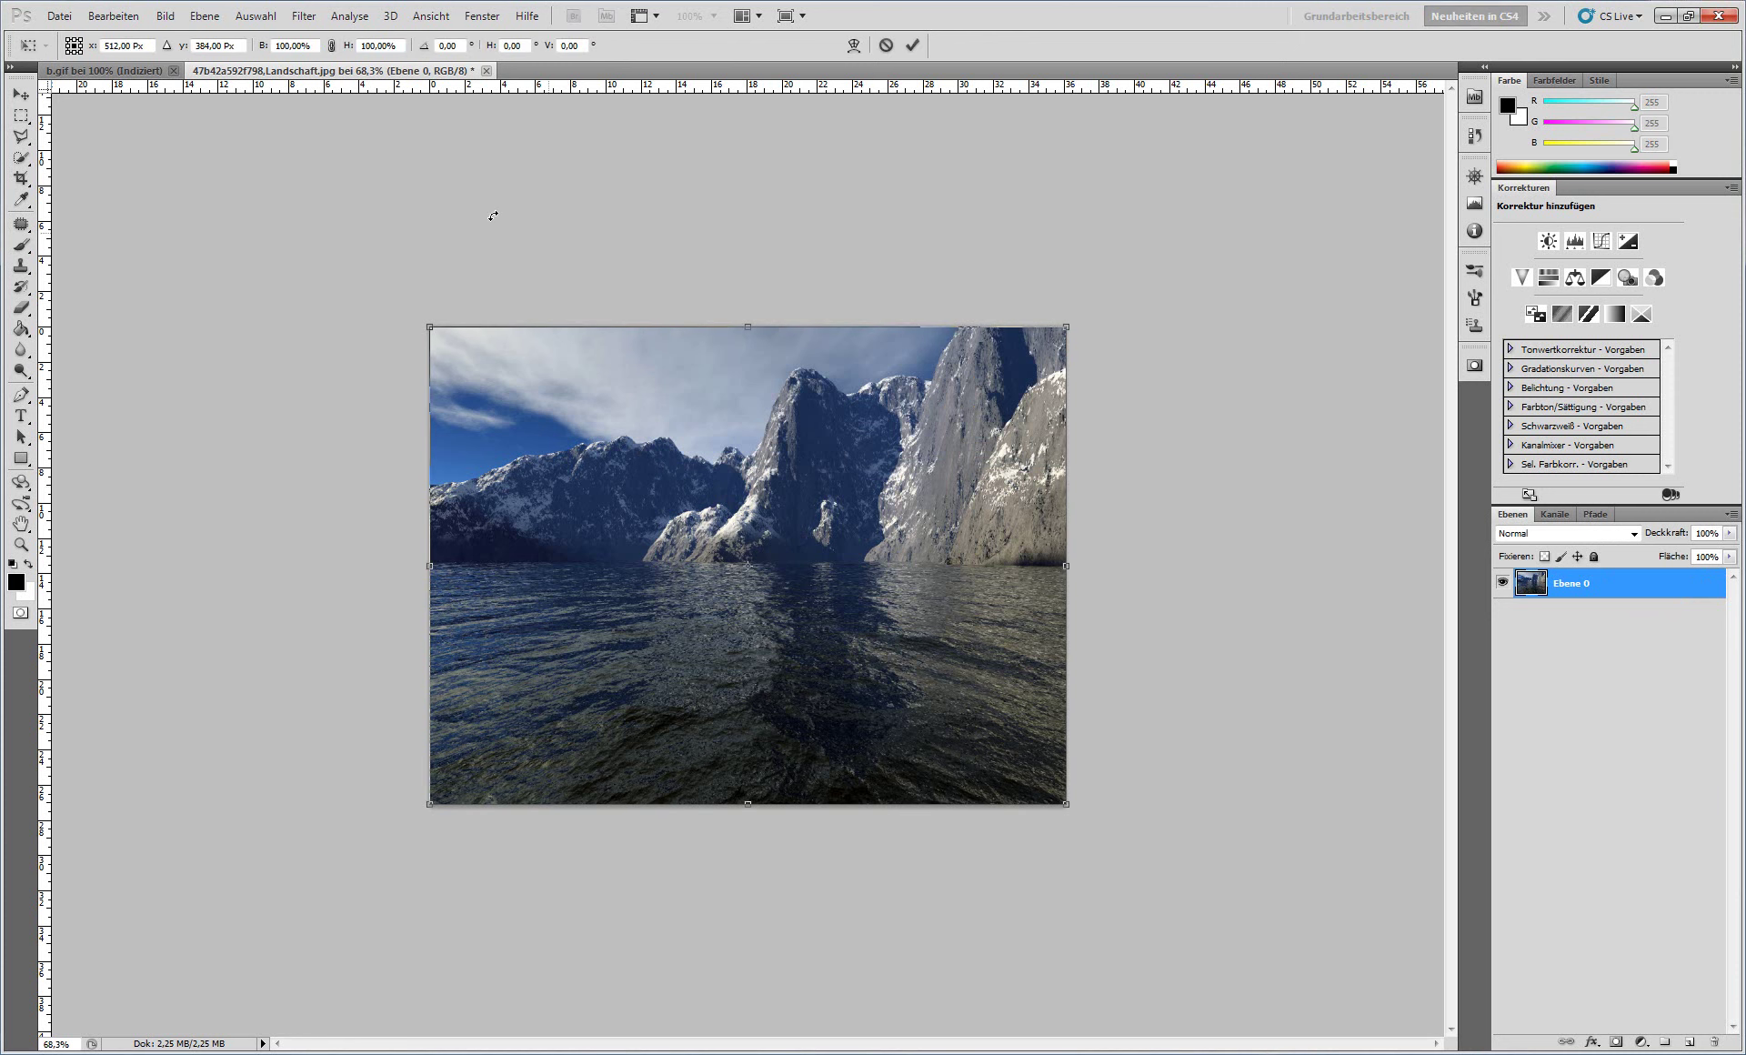
pyautogui.click(111, 16)
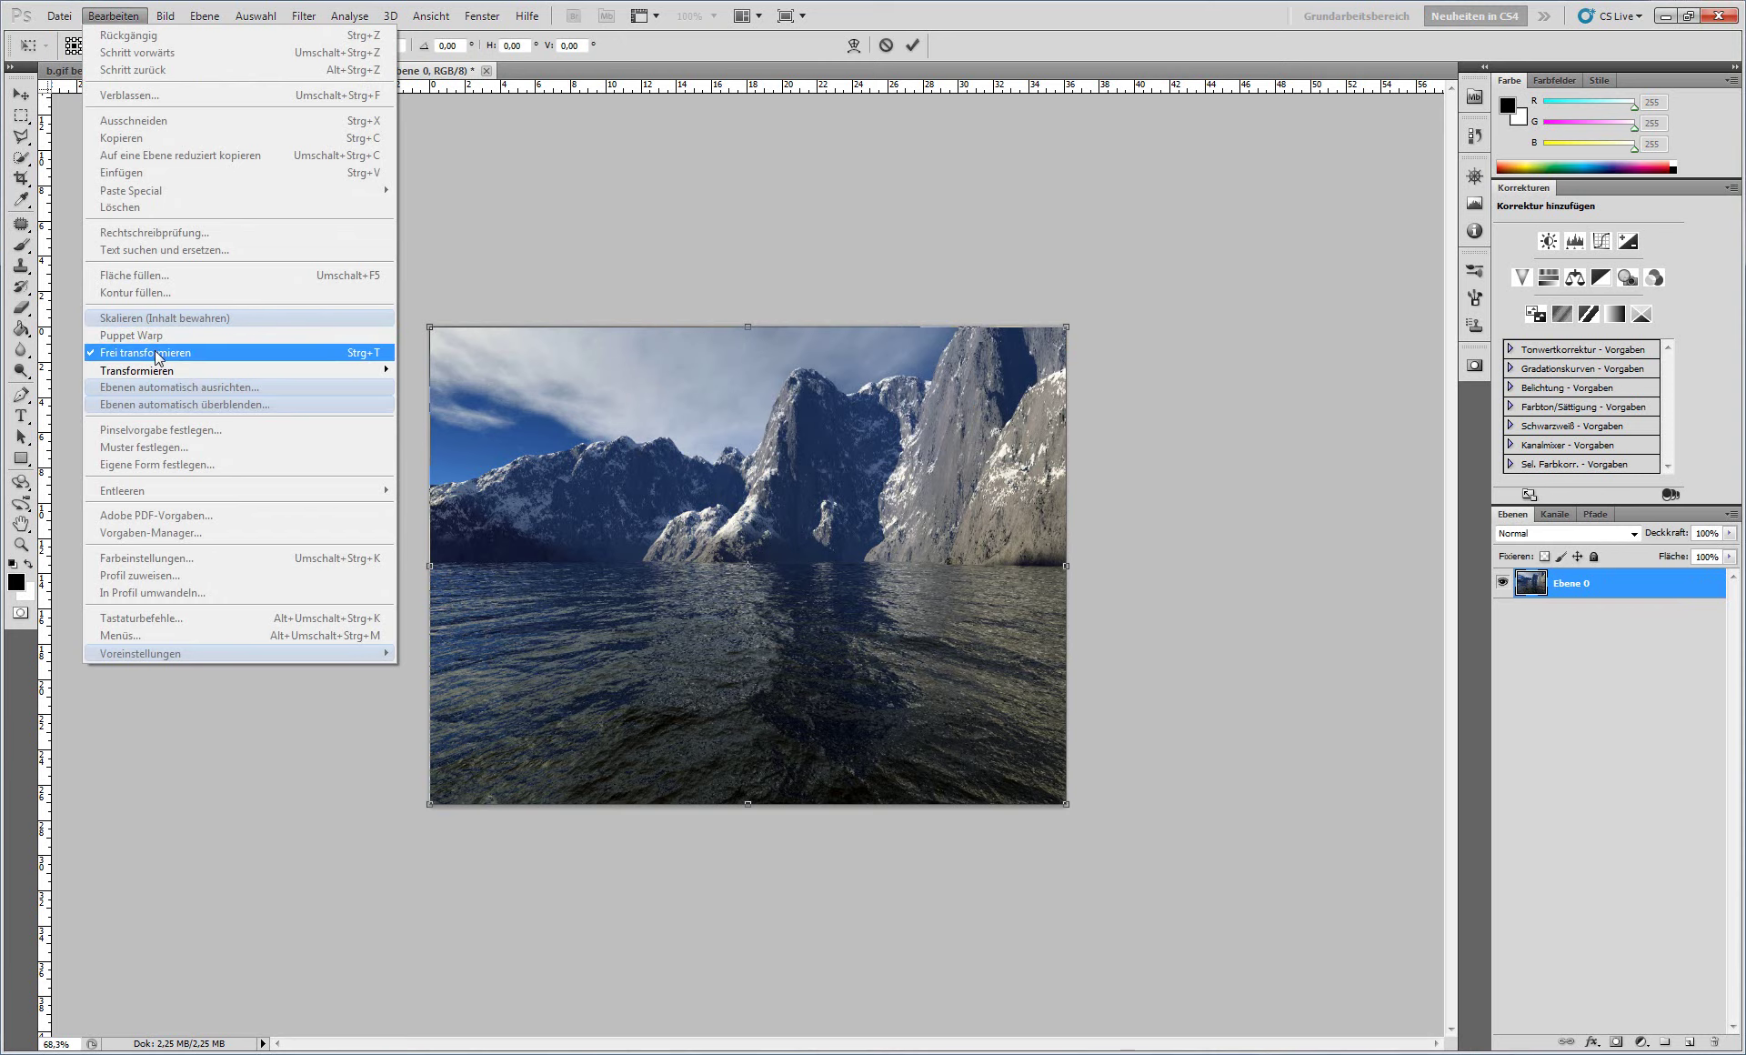
pyautogui.click(527, 16)
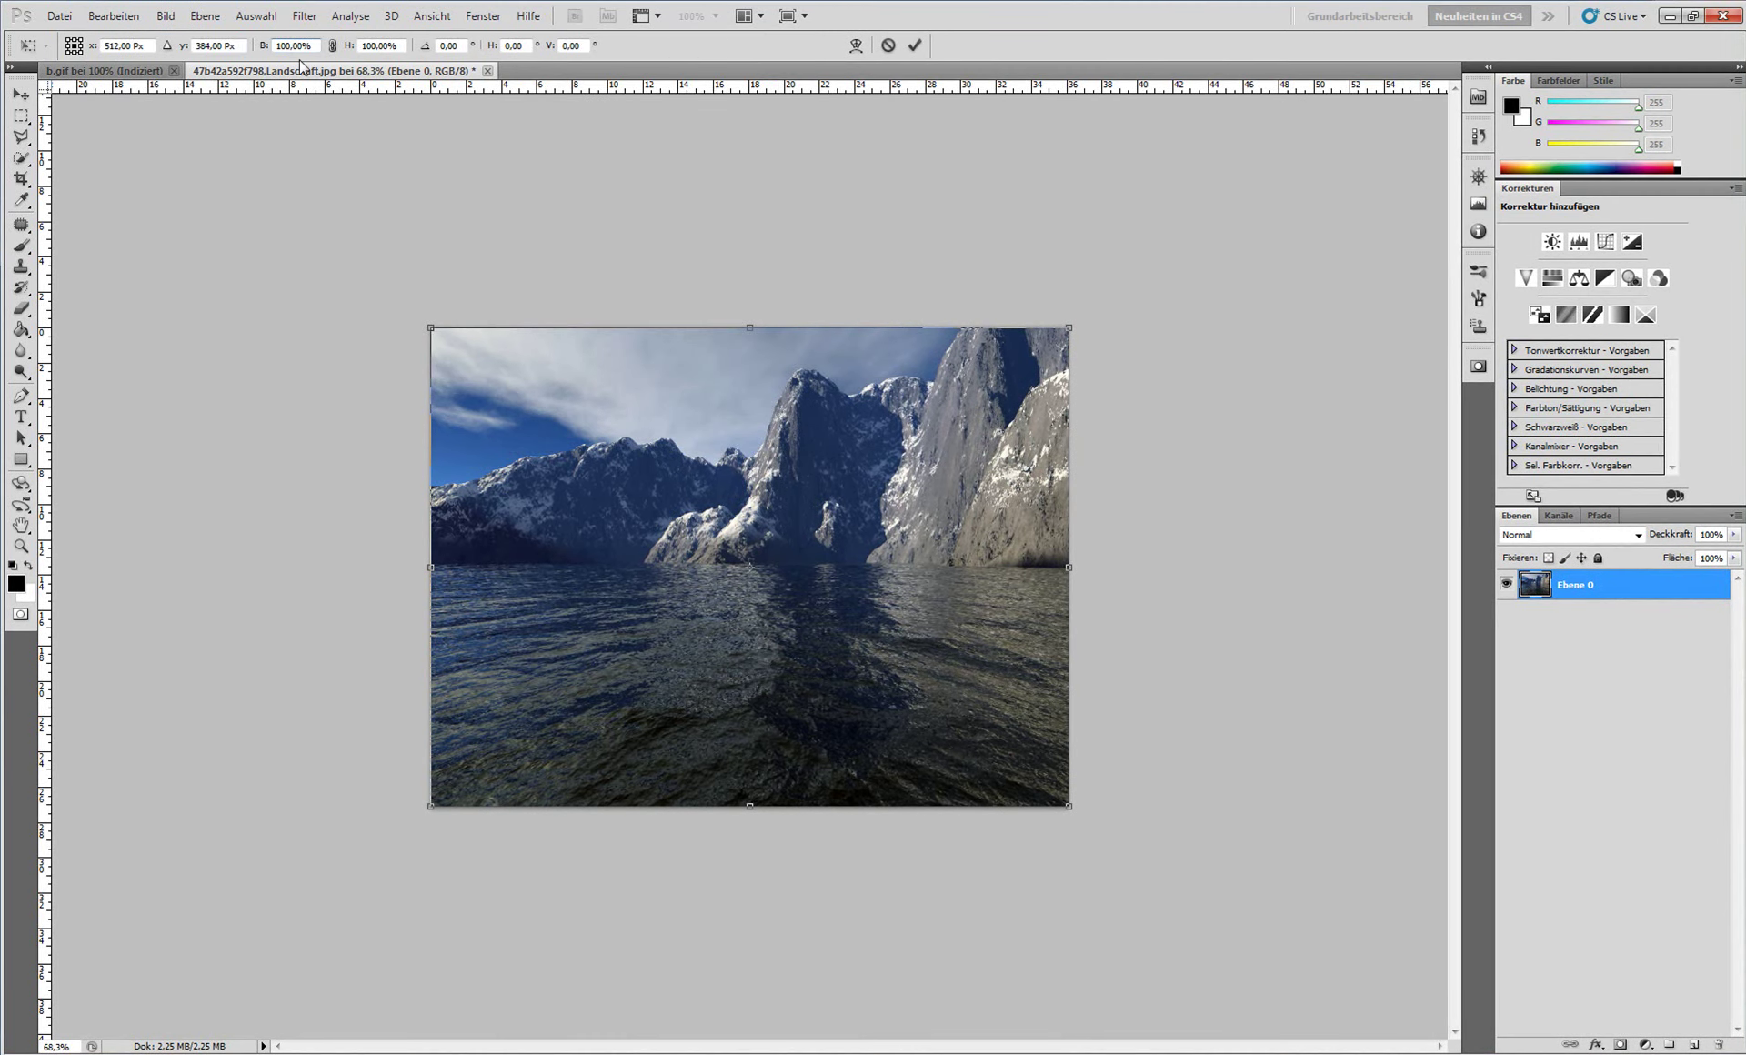
pyautogui.press('BackSpace')
pyautogui.press('BackSpace')
pyautogui.press('BackSpace')
pyautogui.write('80')
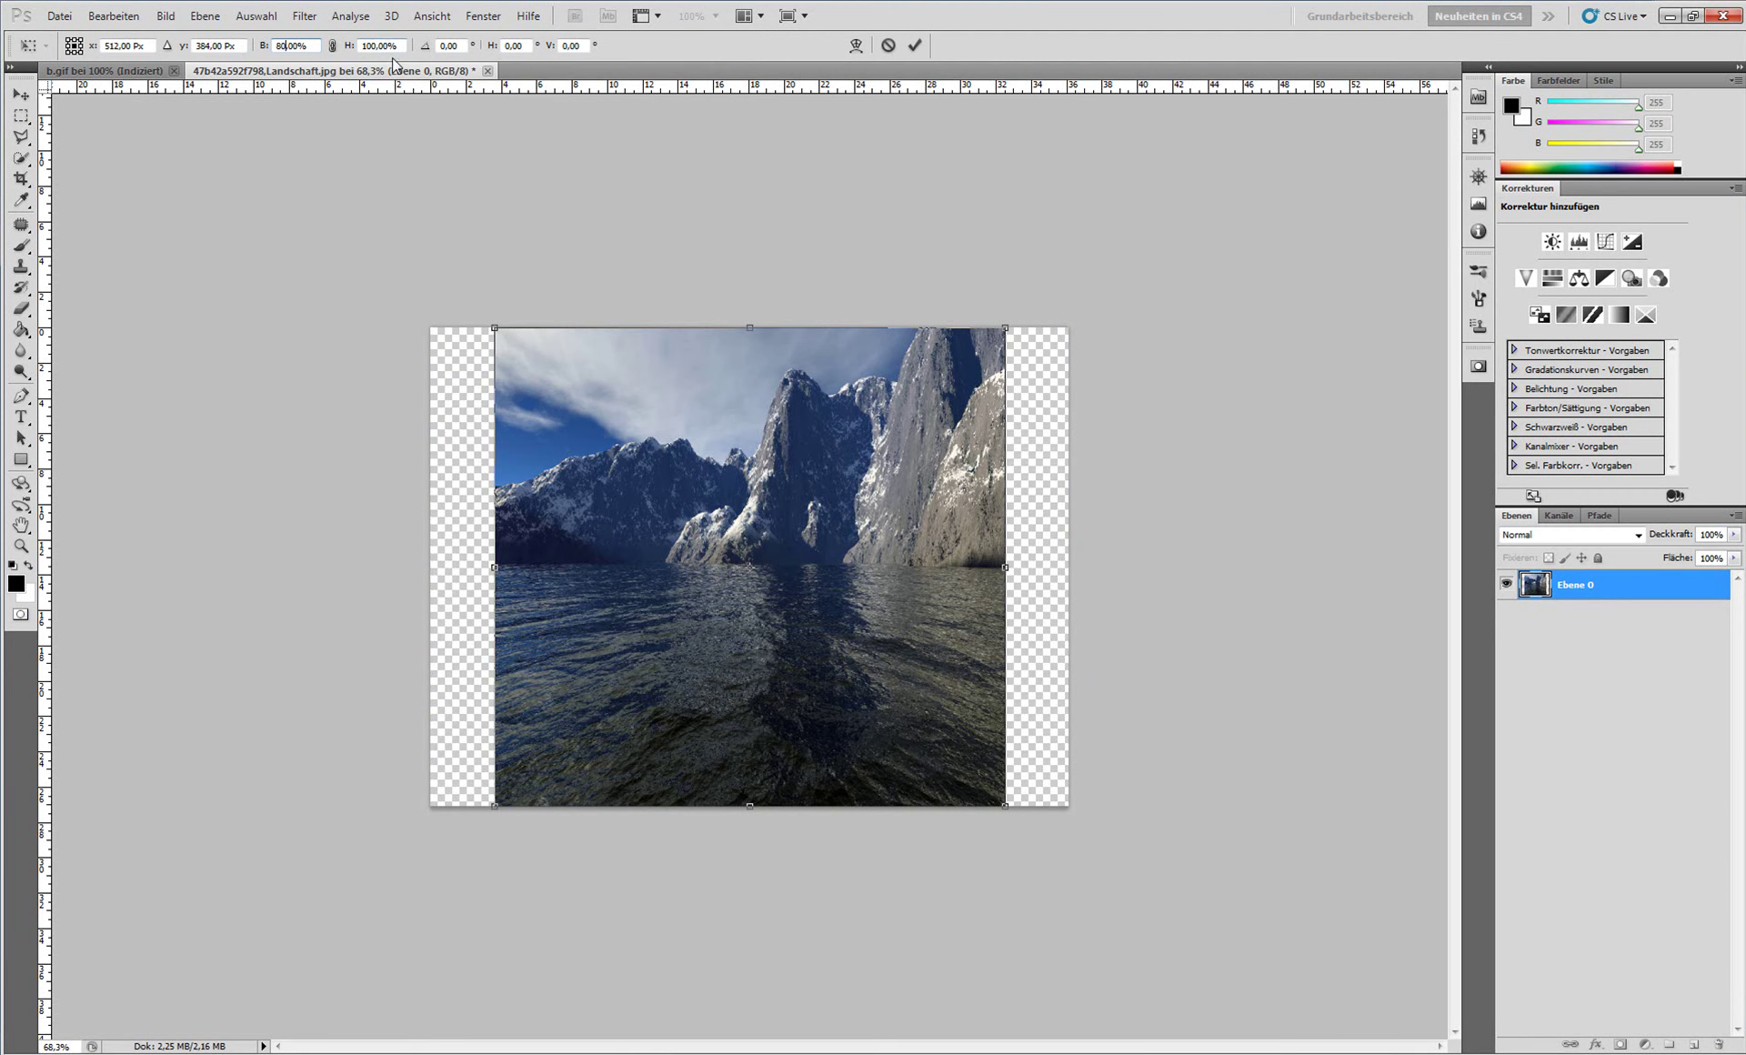
pyautogui.doubleClick(372, 46)
pyautogui.write('80')
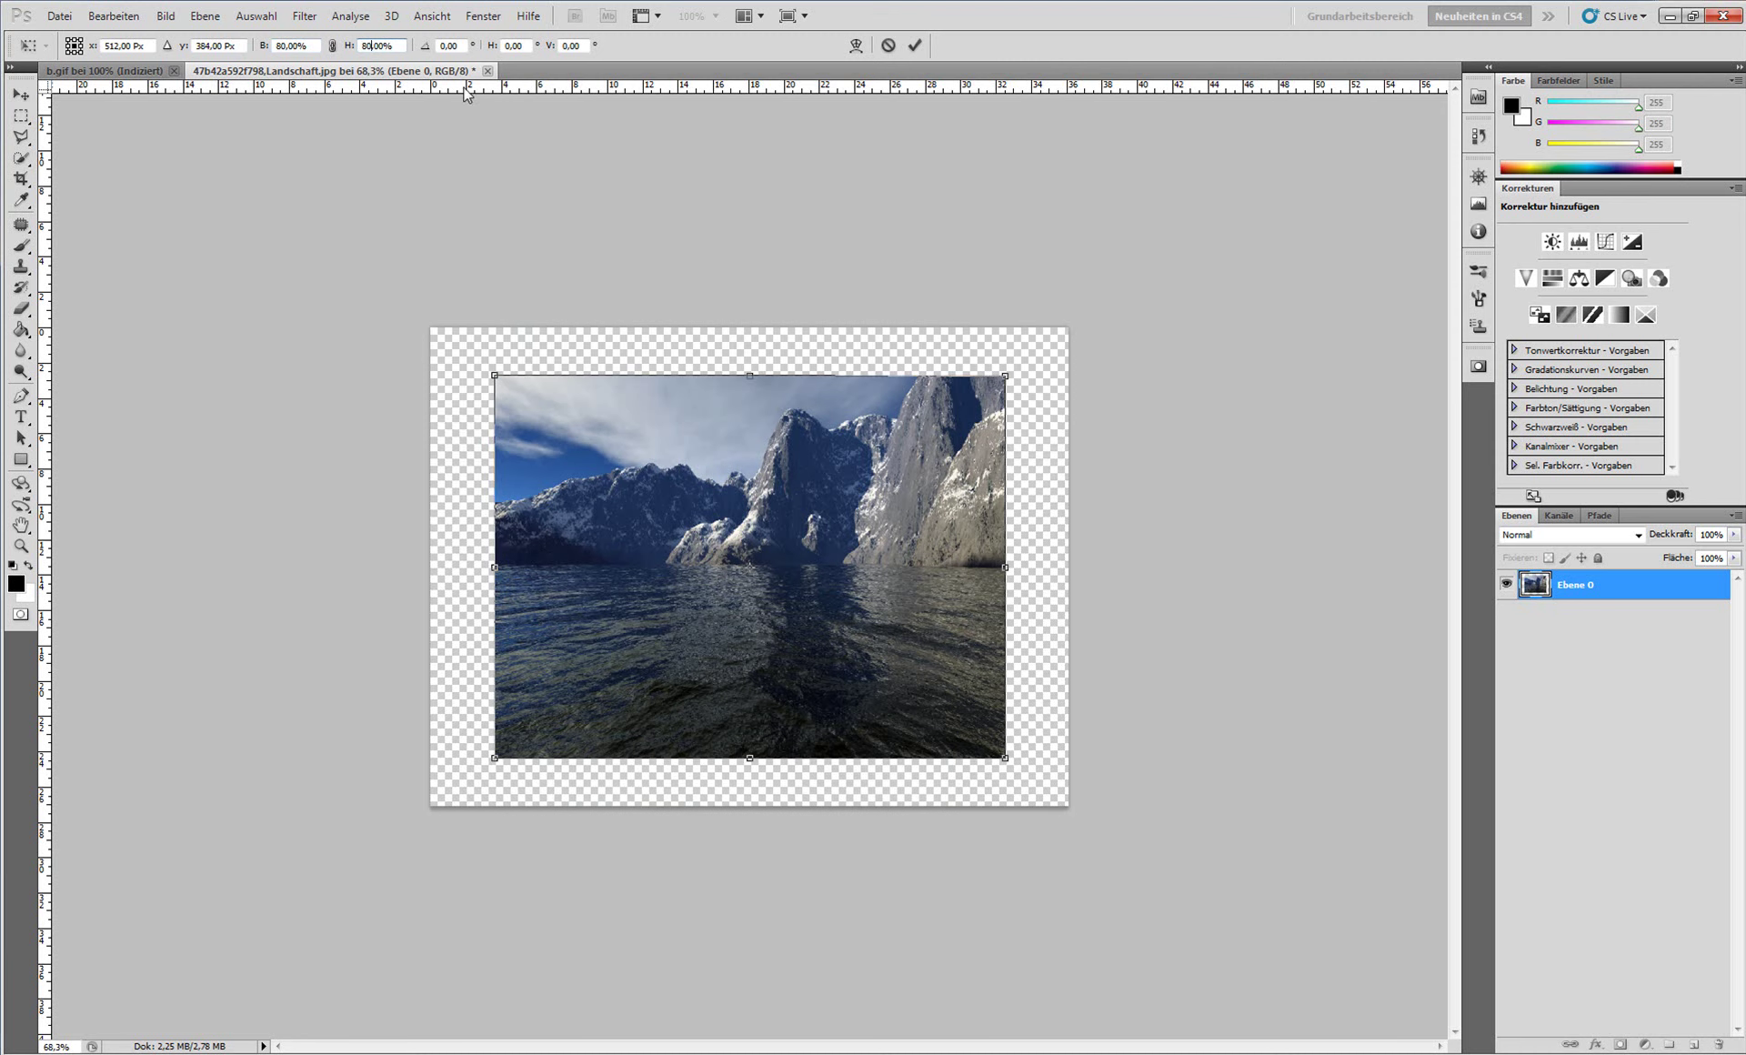
pyautogui.press('Return')
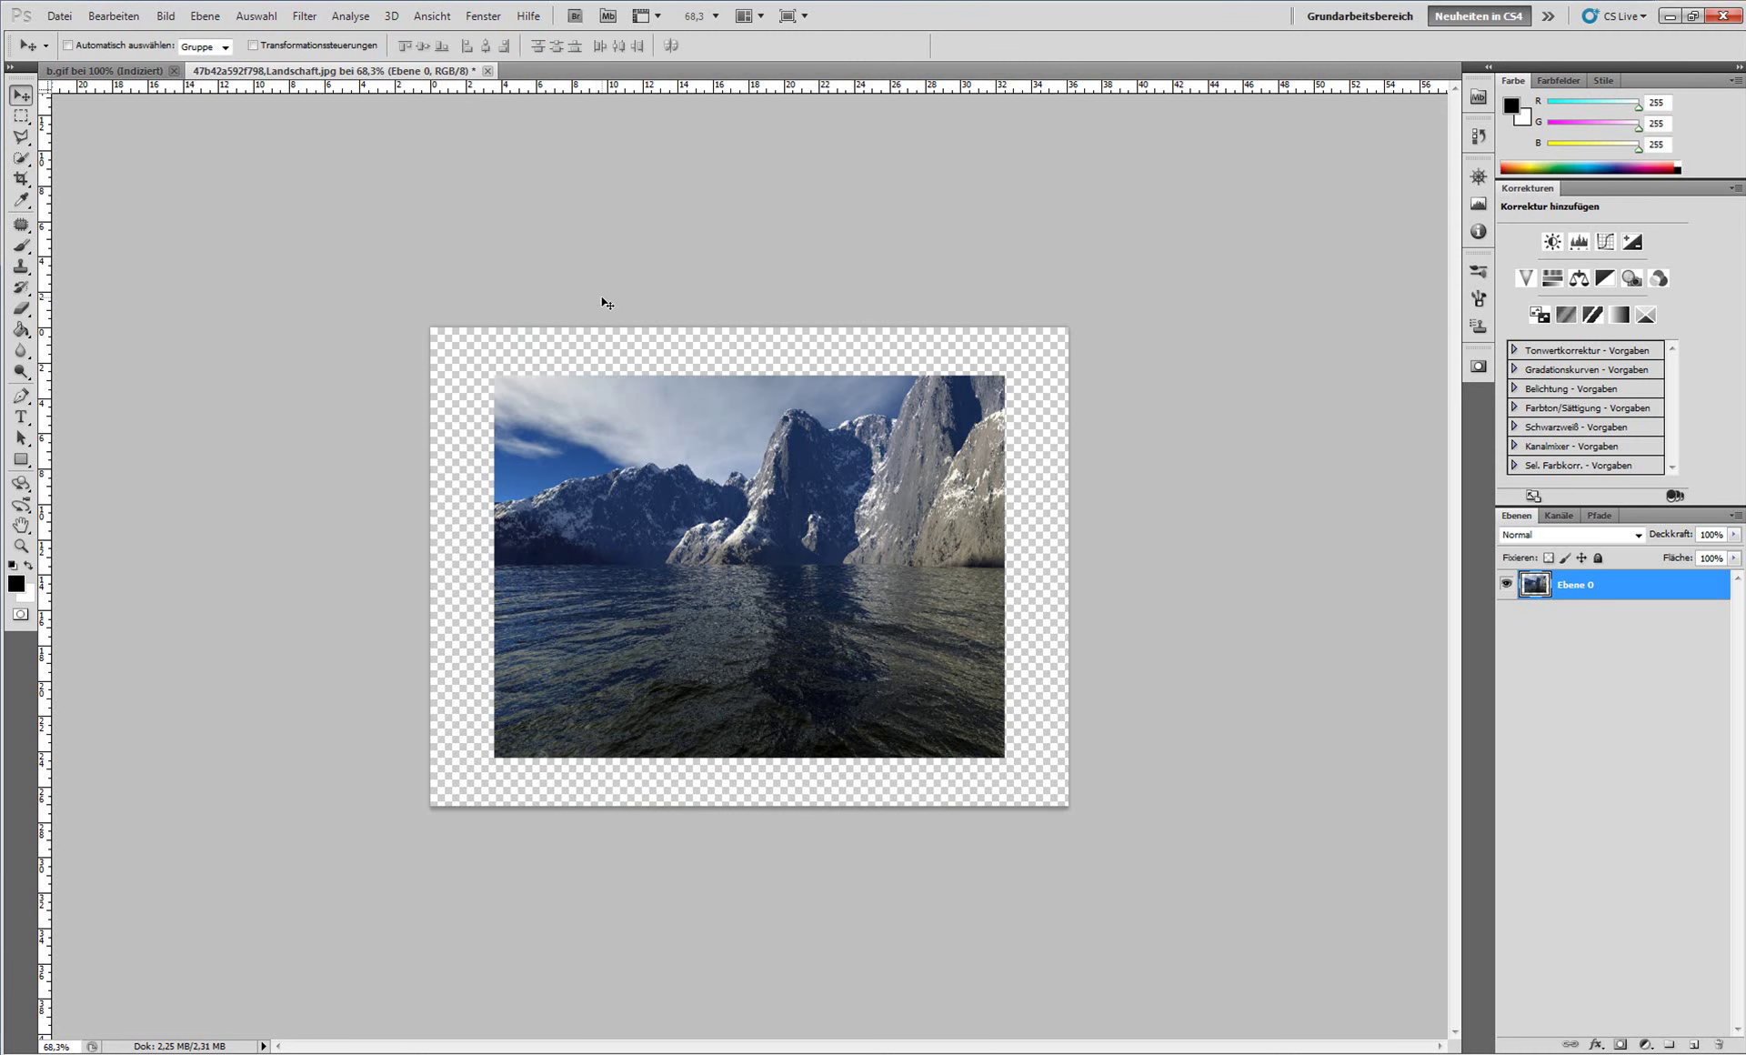
# Step: Apply a 40 px white stroke positioned outside the photo's edges
pyautogui.click(114, 15)
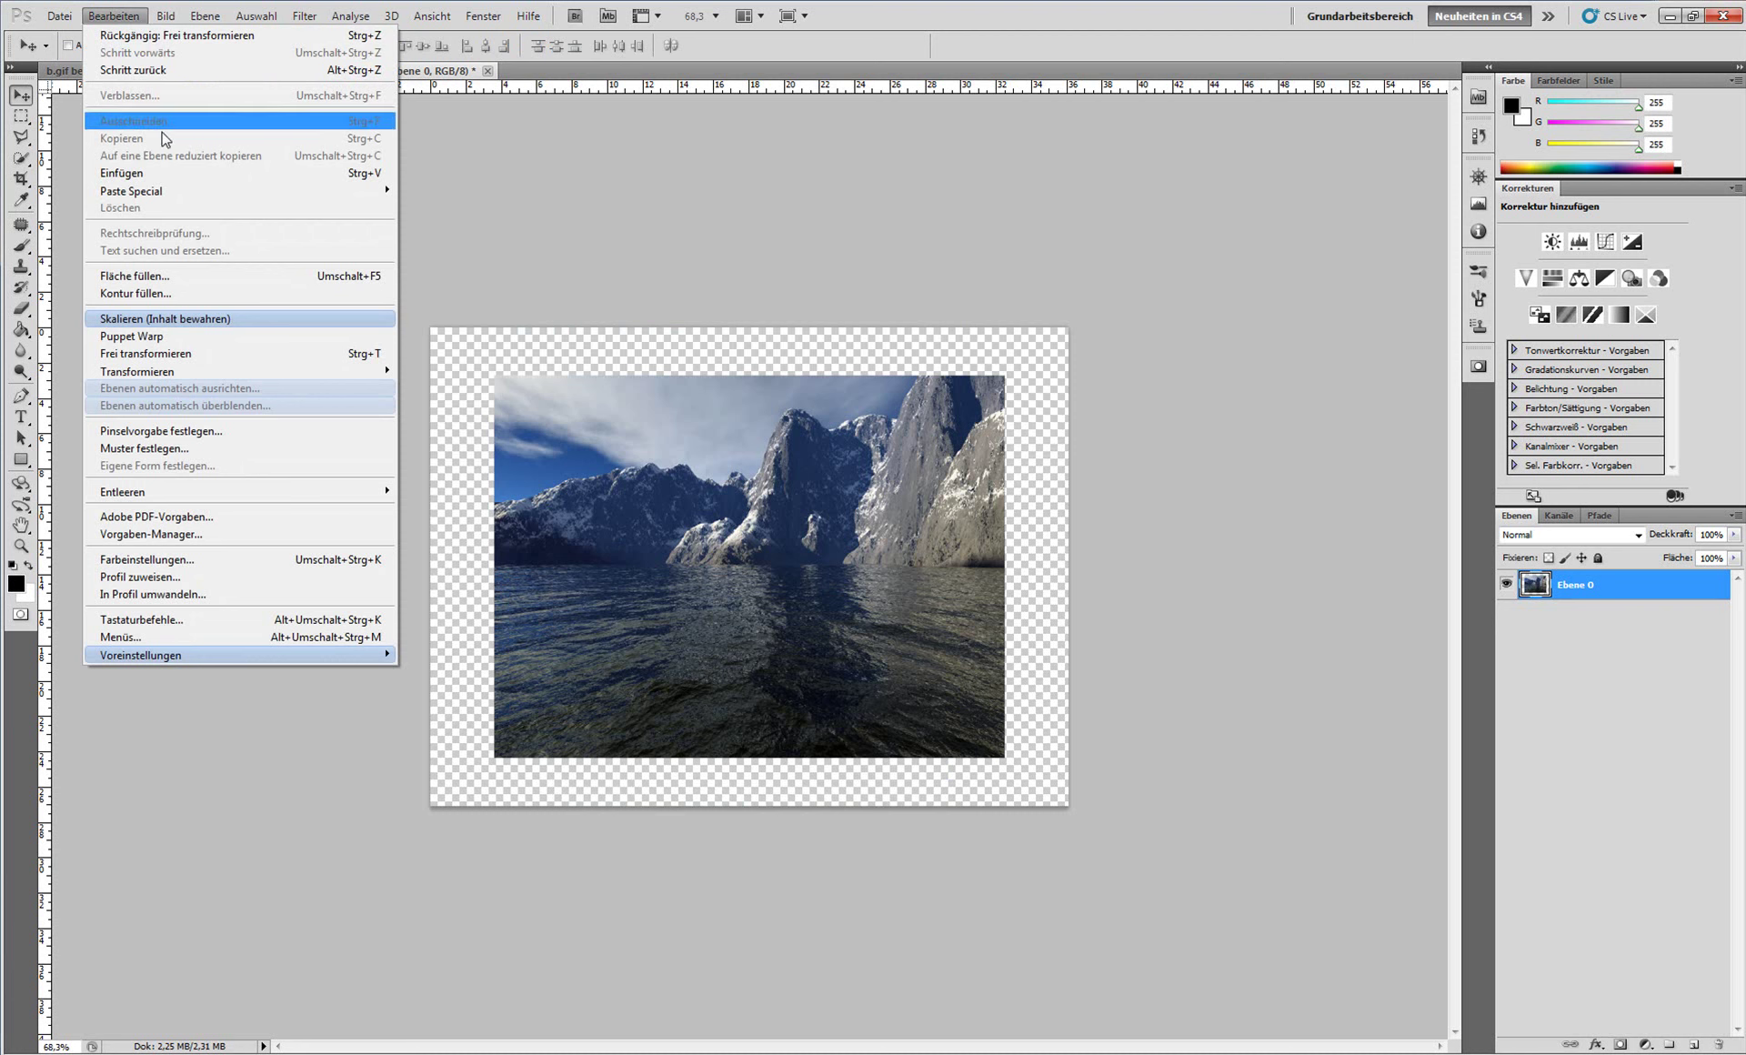
pyautogui.click(208, 300)
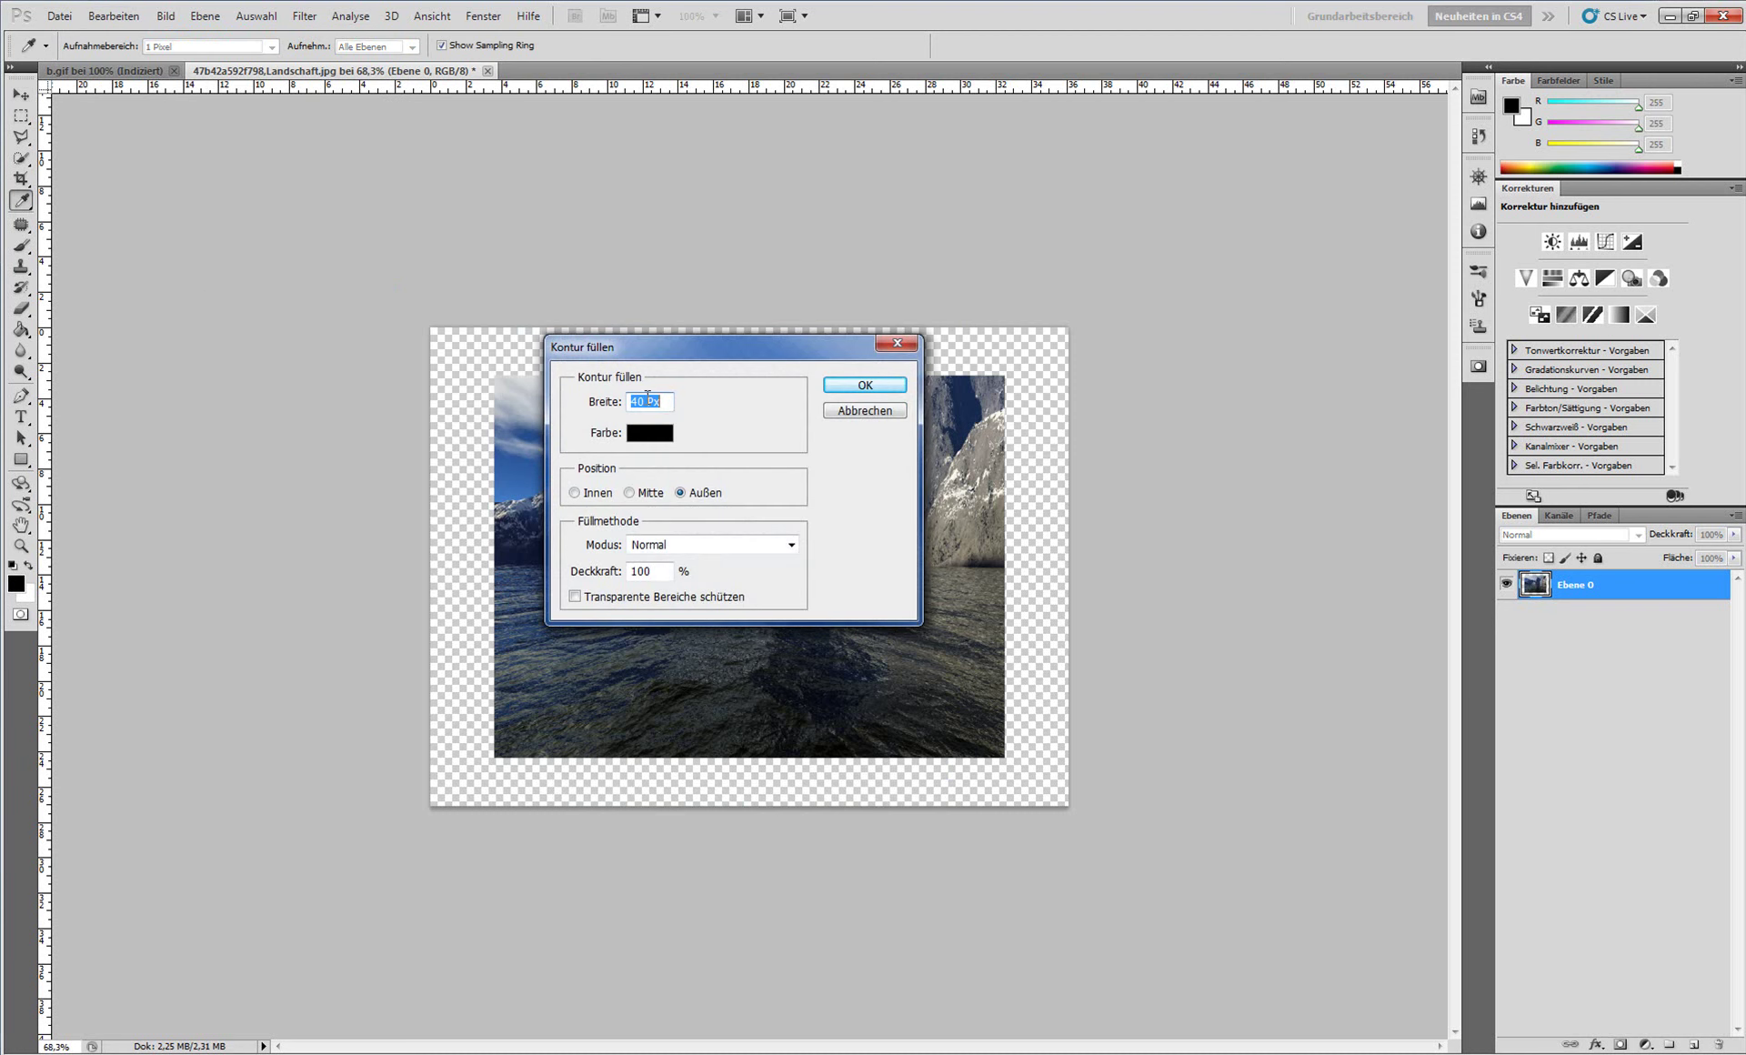
pyautogui.click(654, 439)
pyautogui.moveTo(277, 618); pyautogui.dragTo(160, 553)
pyautogui.click(651, 596)
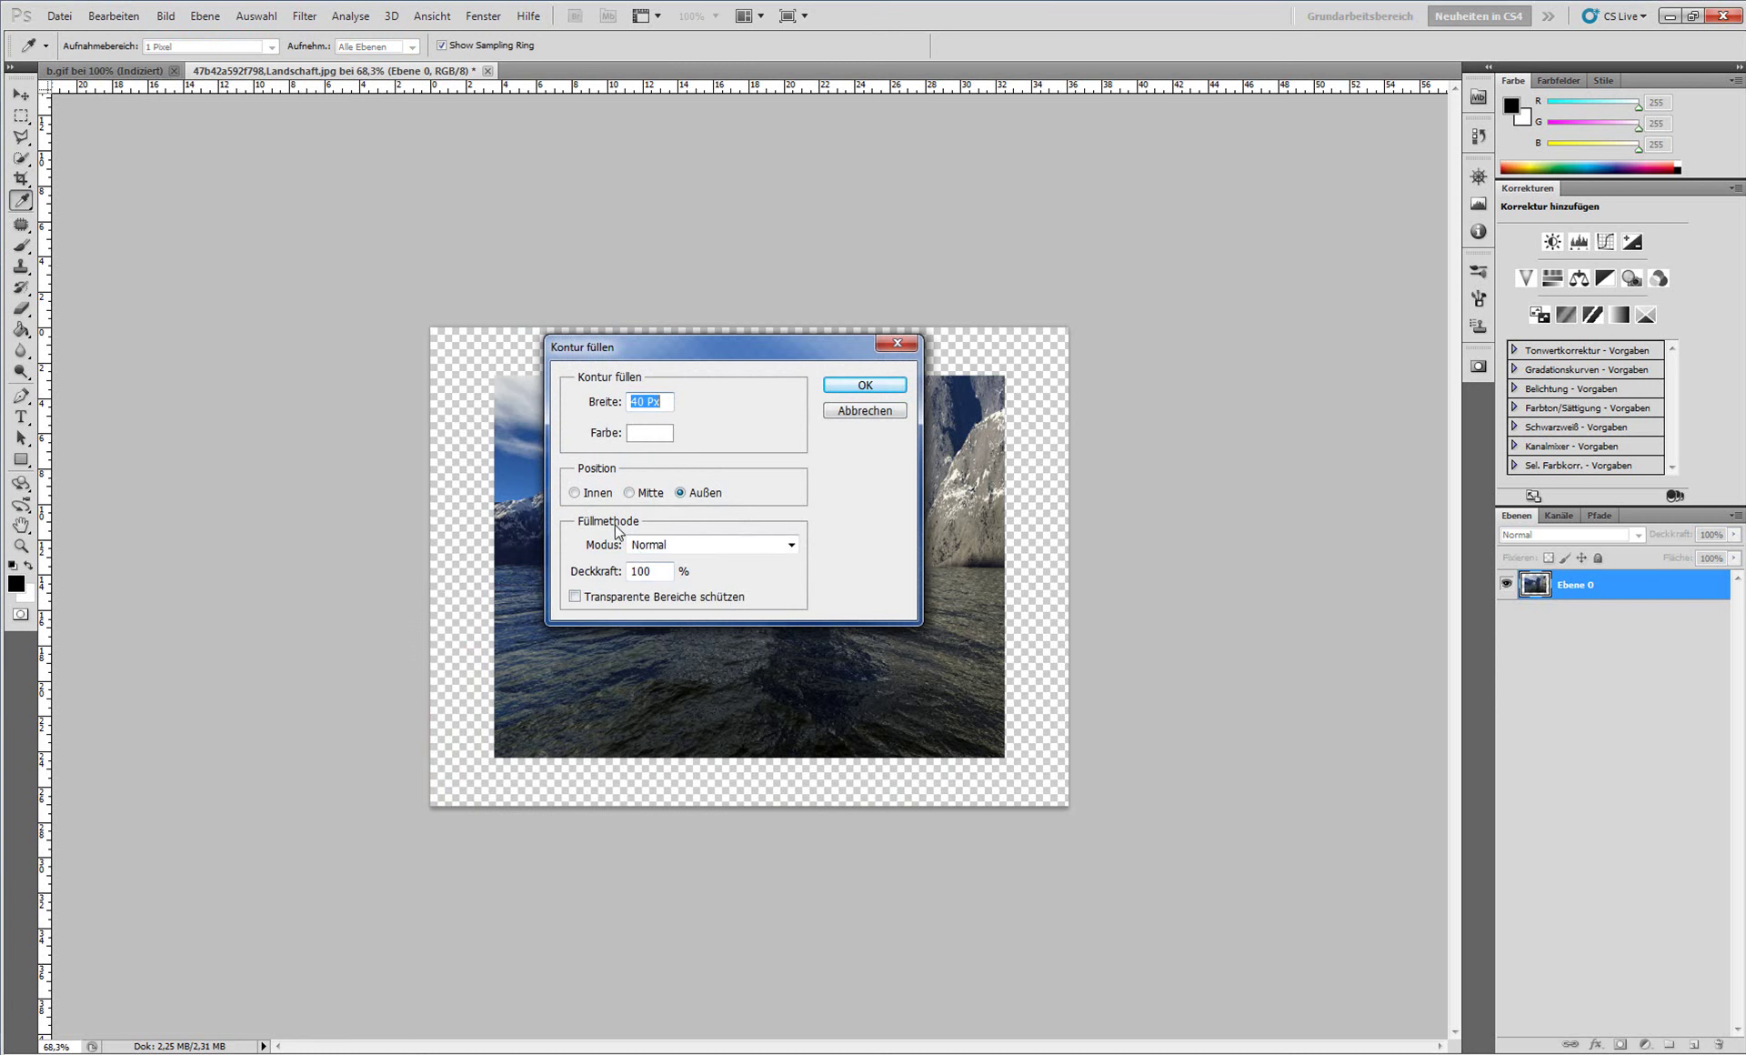
pyautogui.click(846, 385)
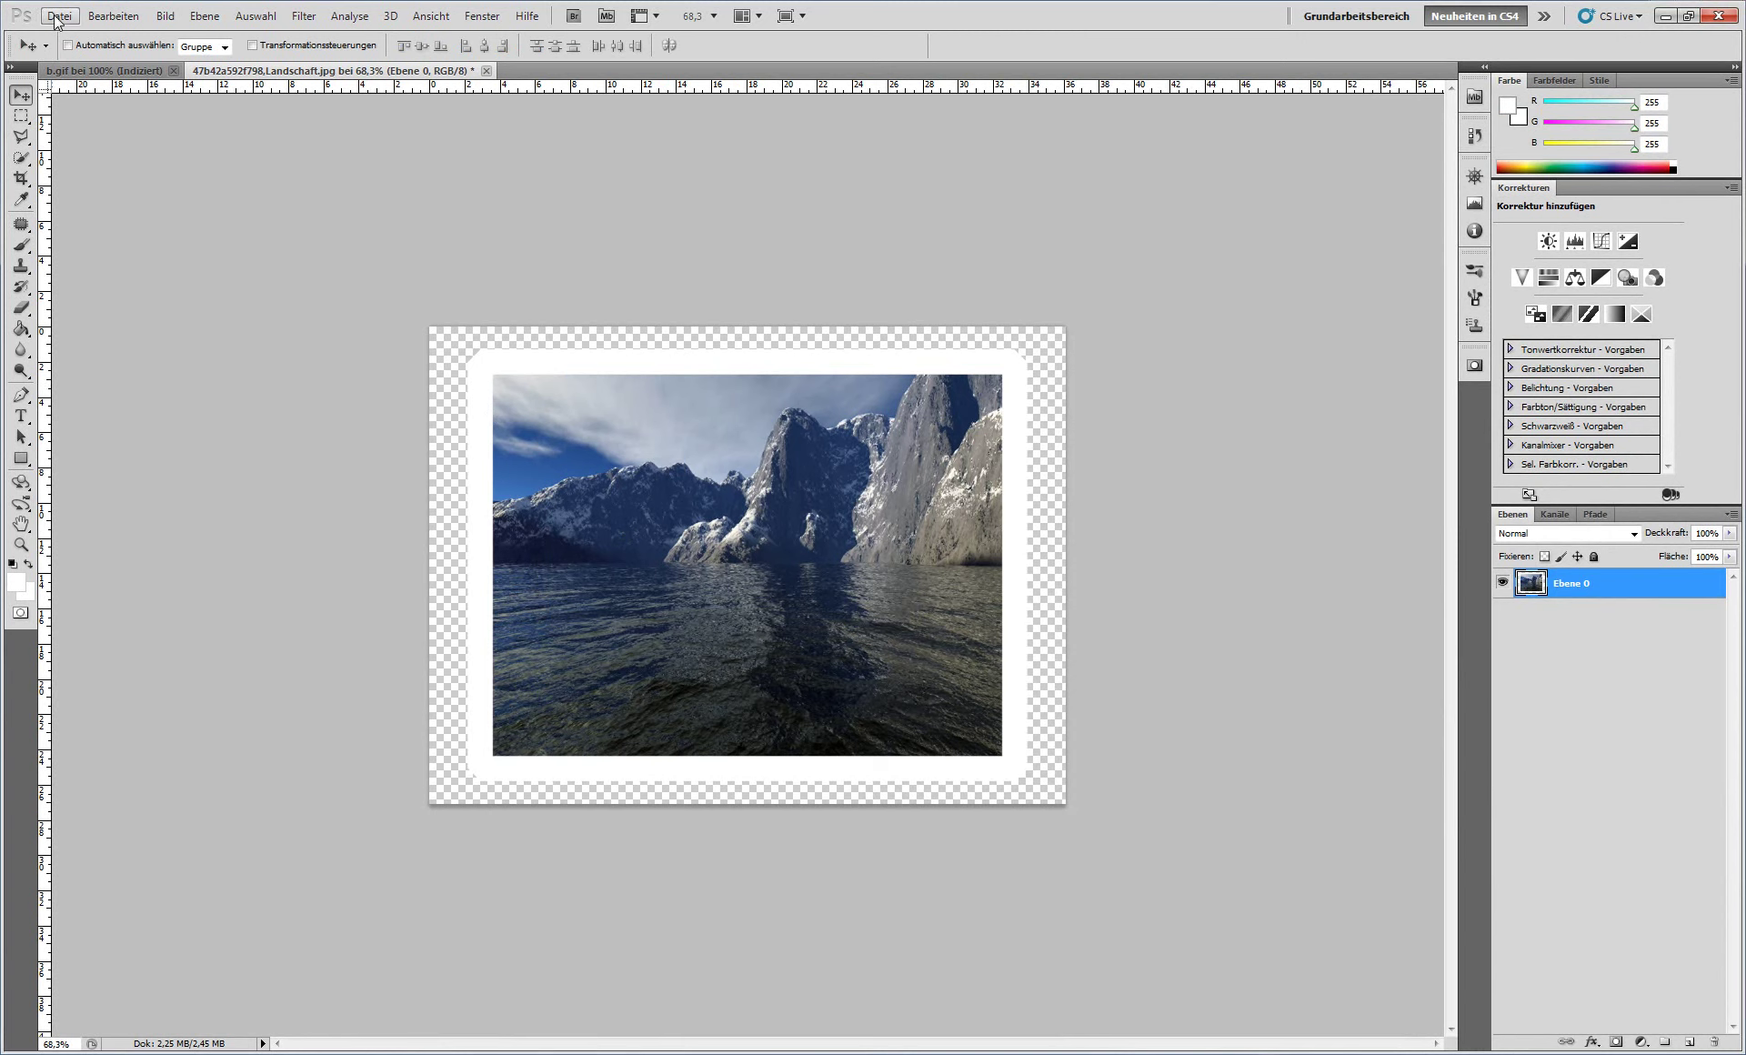
pyautogui.click(113, 16)
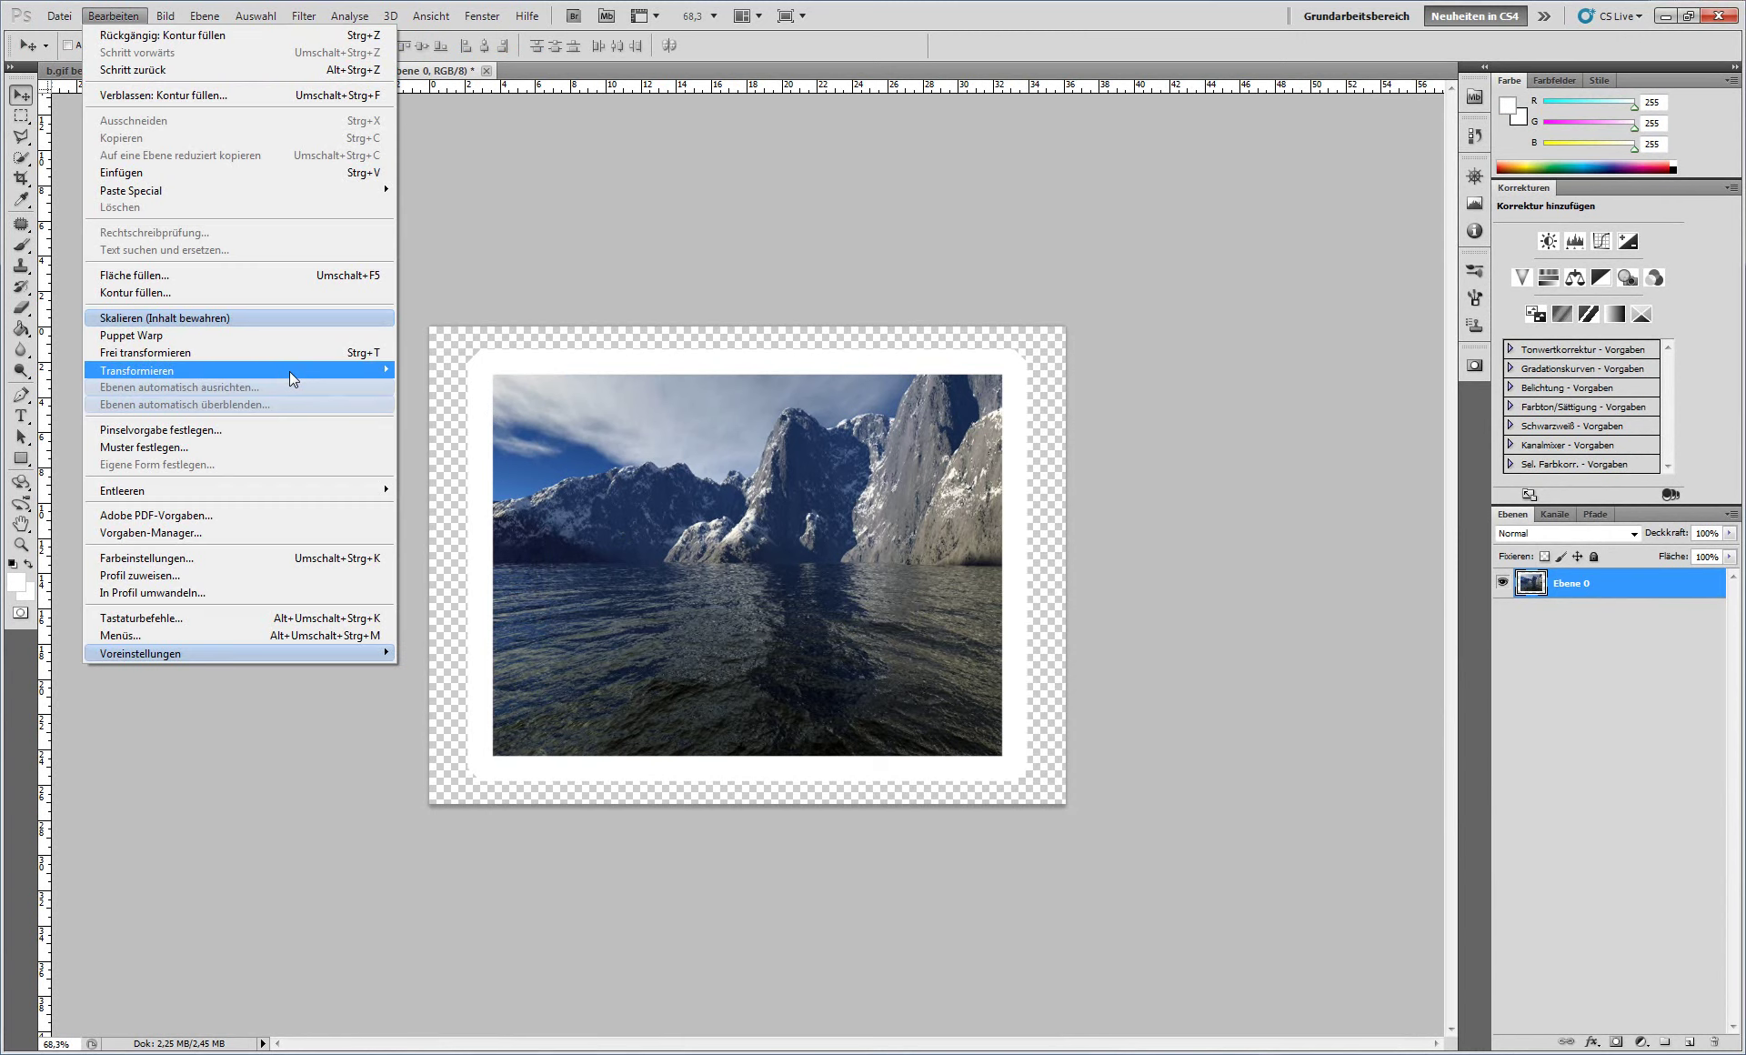
pyautogui.moveTo(145, 391)
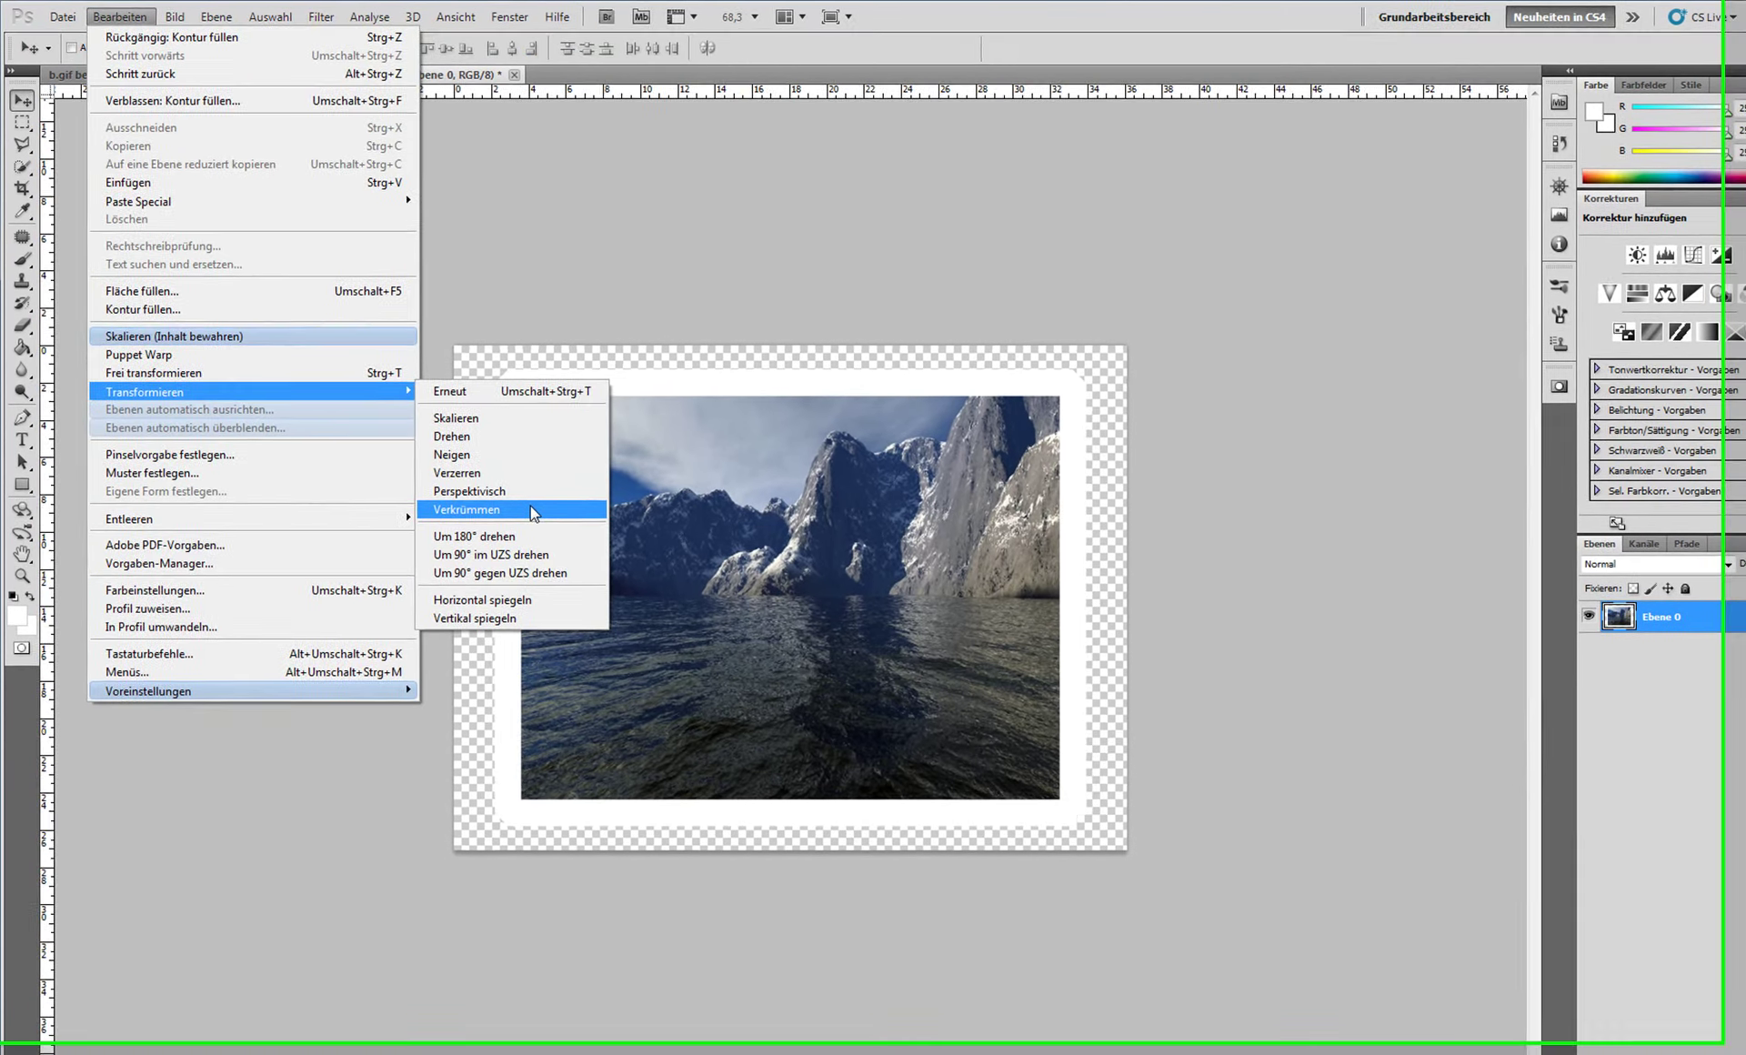
# Step: Start a Warp on the framed photo, pulling the lower-left corner outward to curl the bottom edge
pyautogui.click(506, 483)
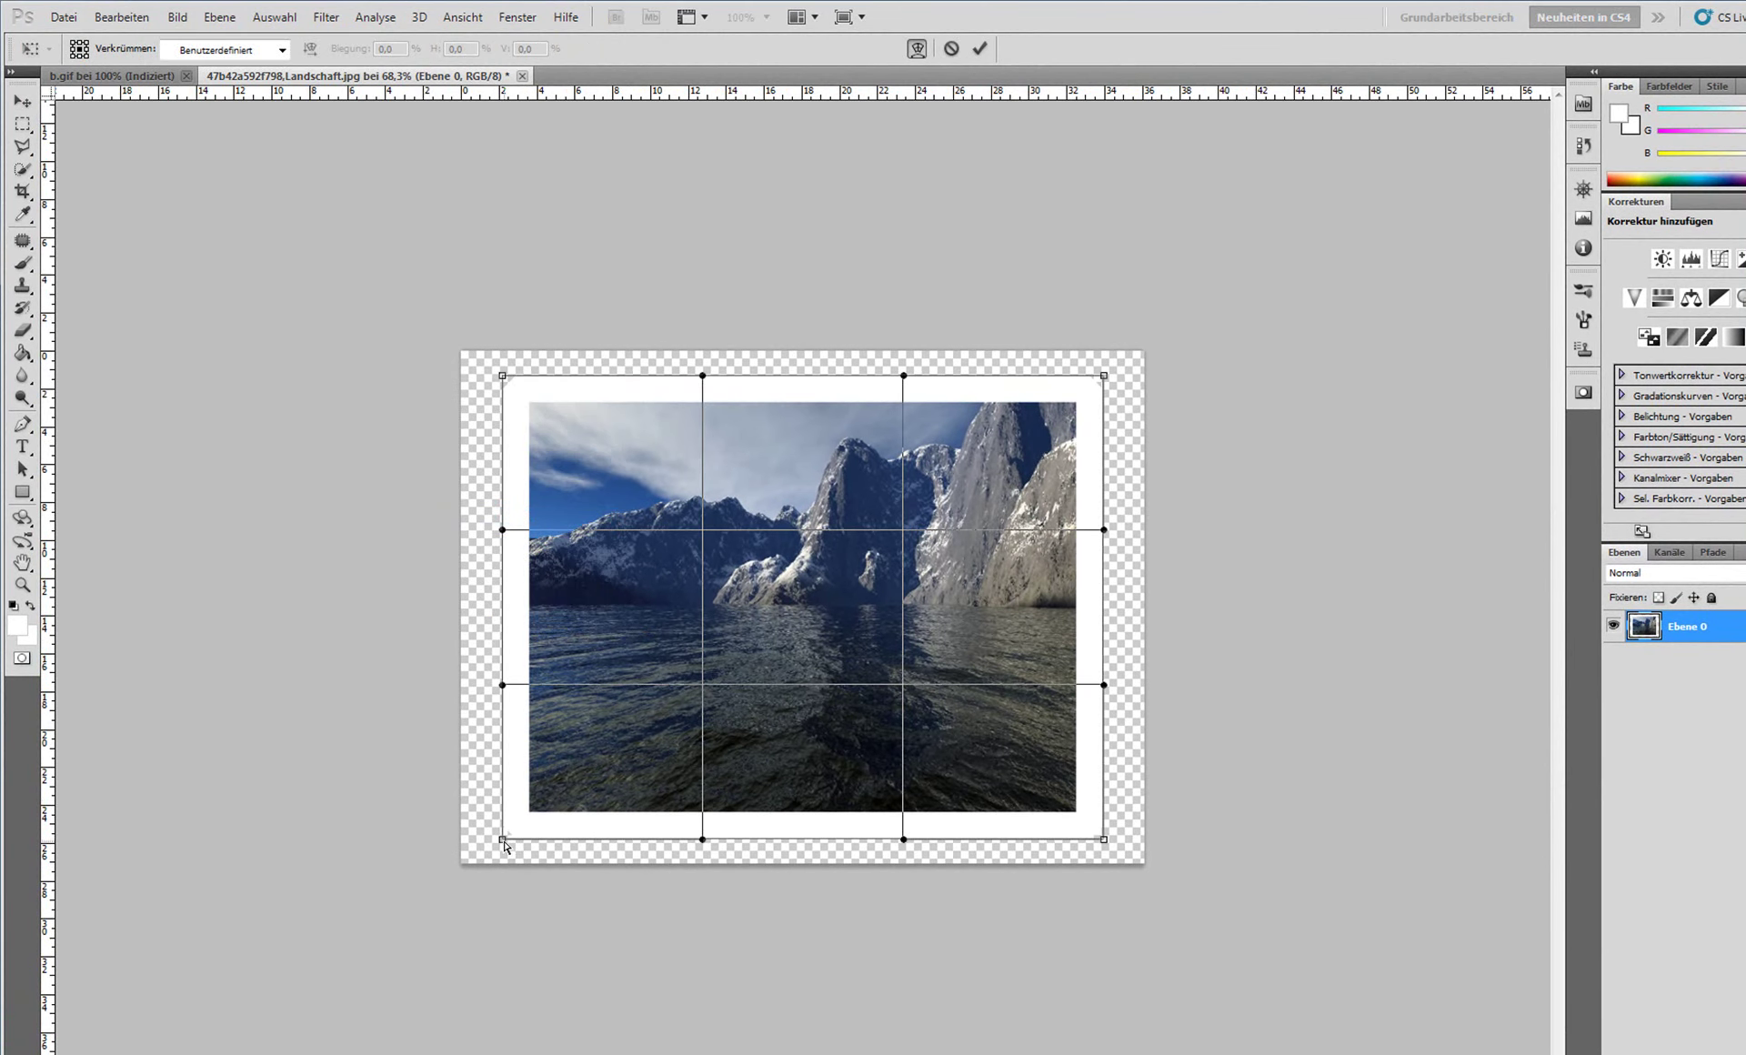
pyautogui.moveTo(503, 840); pyautogui.dragTo(465, 841)
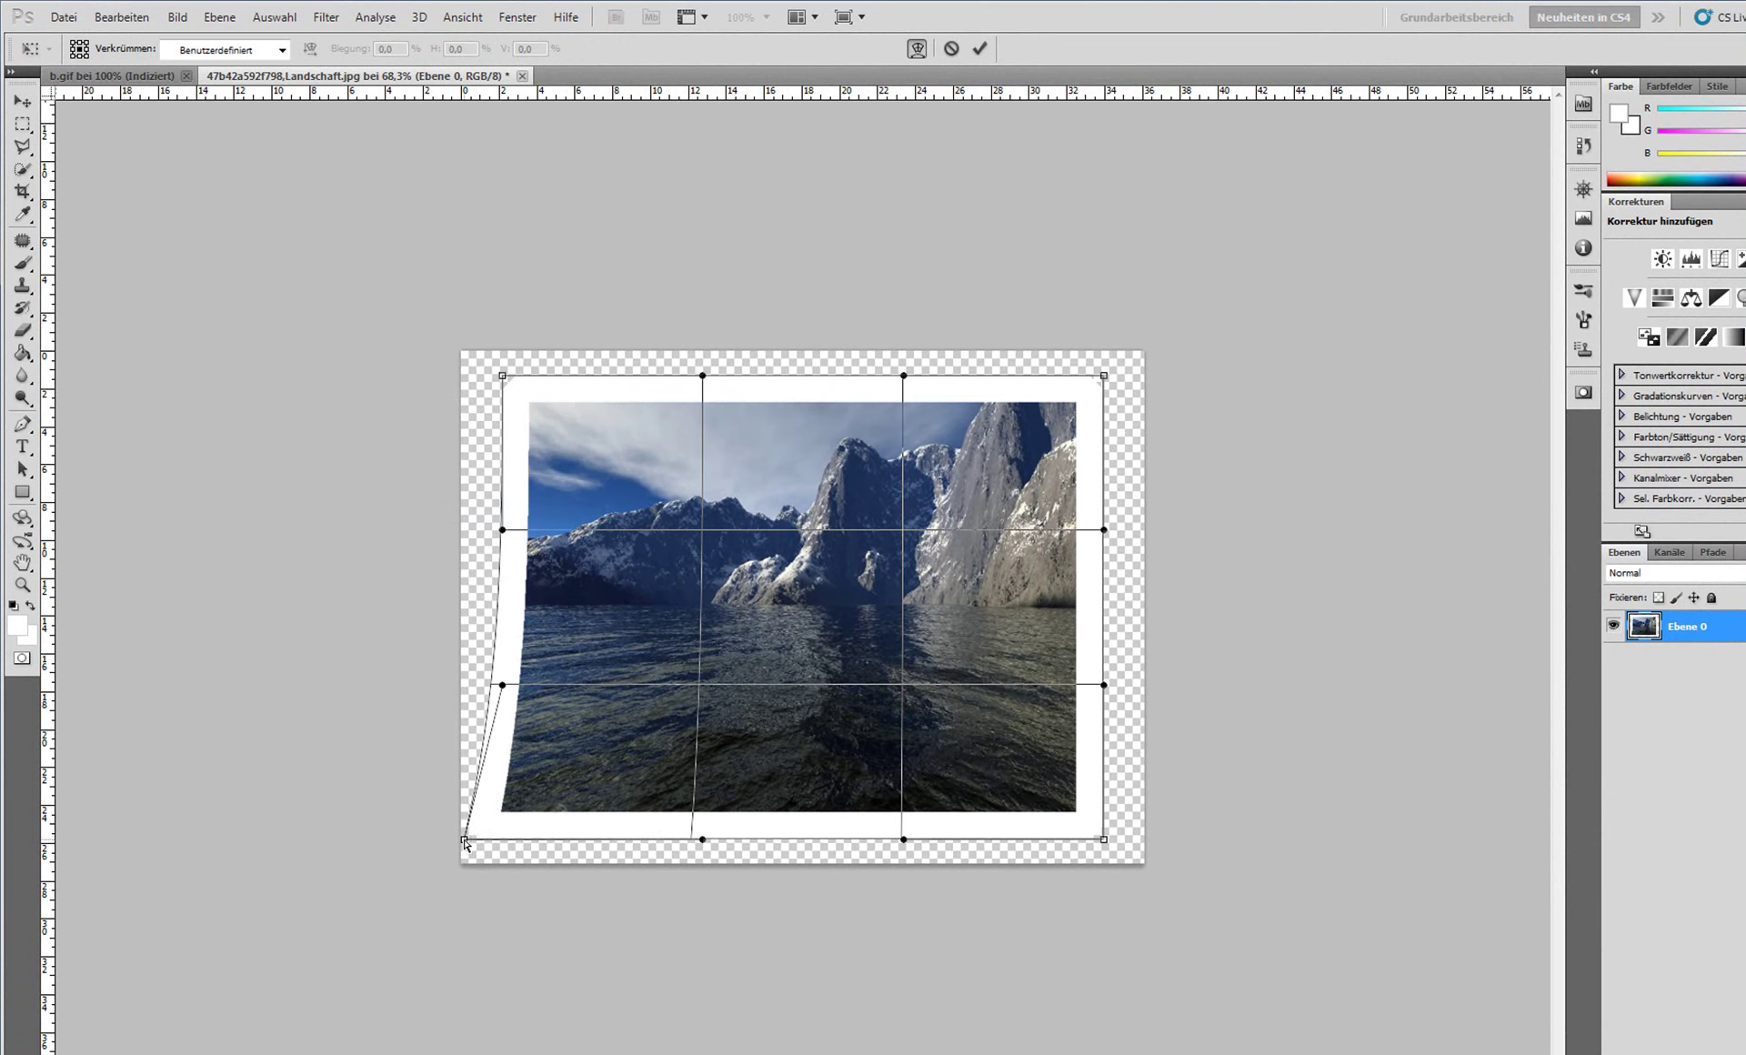
pyautogui.moveTo(704, 842); pyautogui.dragTo(686, 843)
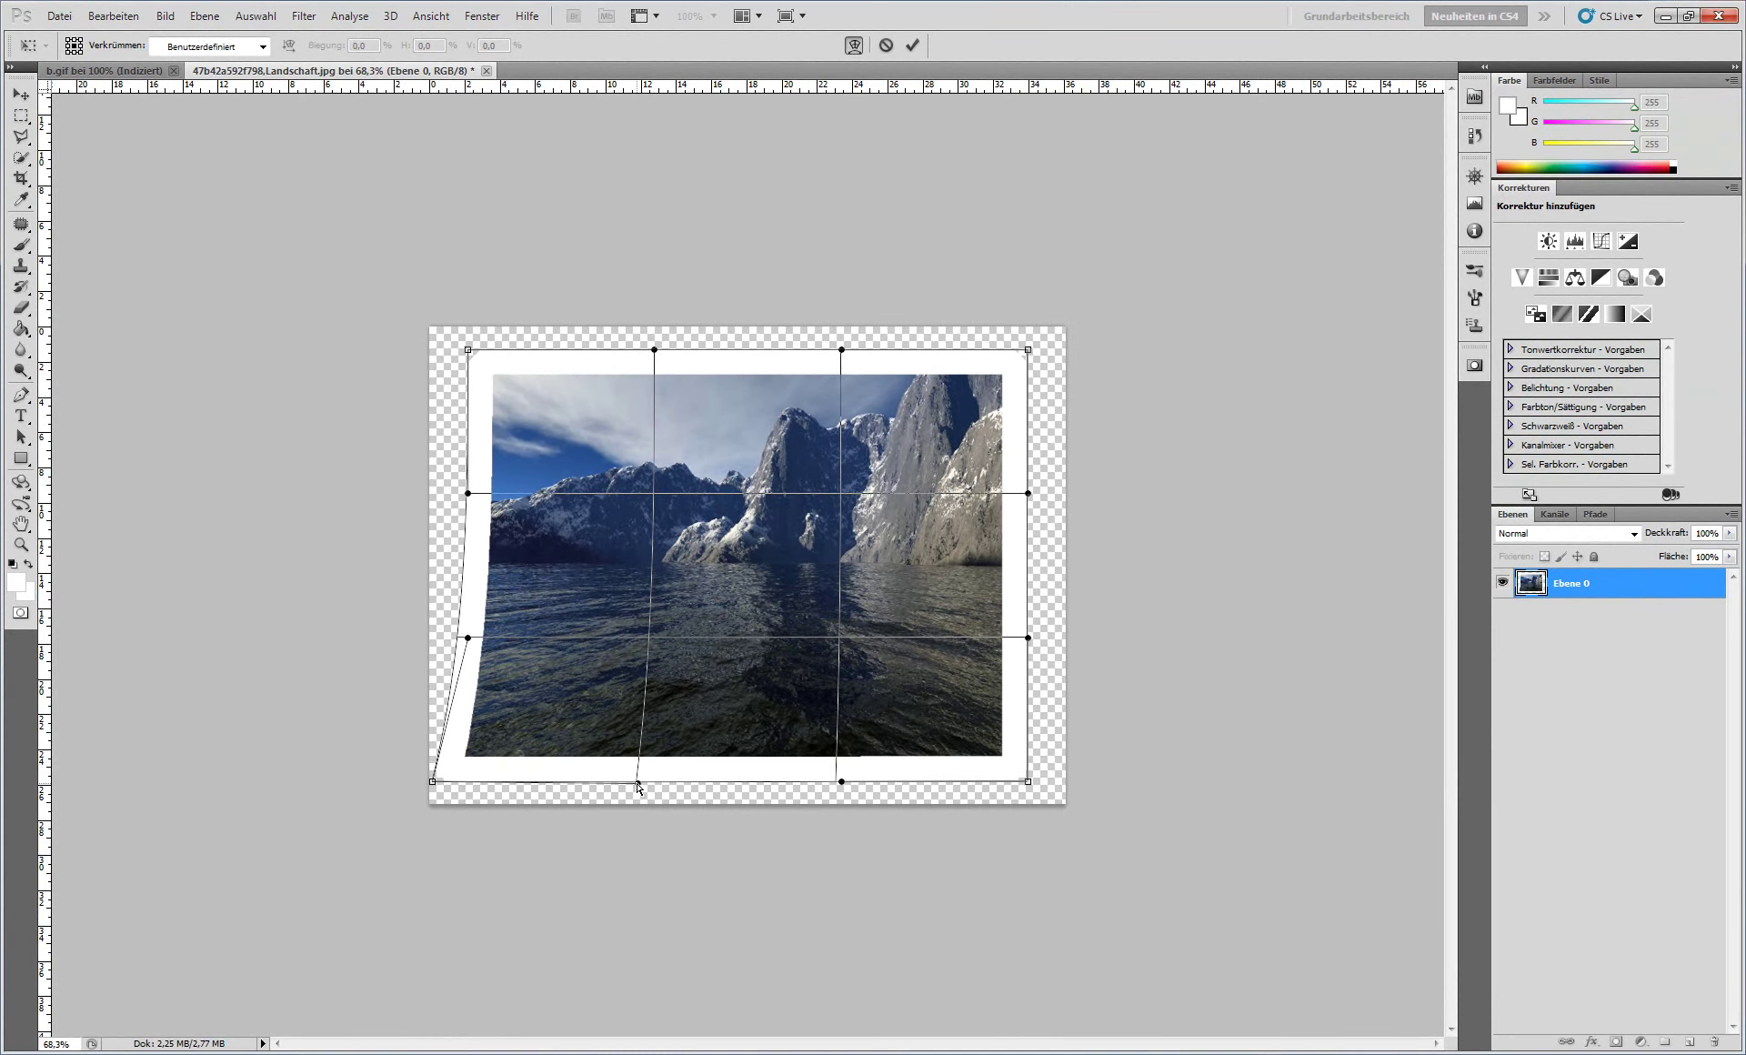
pyautogui.scroll(5, 566, 807)
pyautogui.scroll(3, 390, 1009)
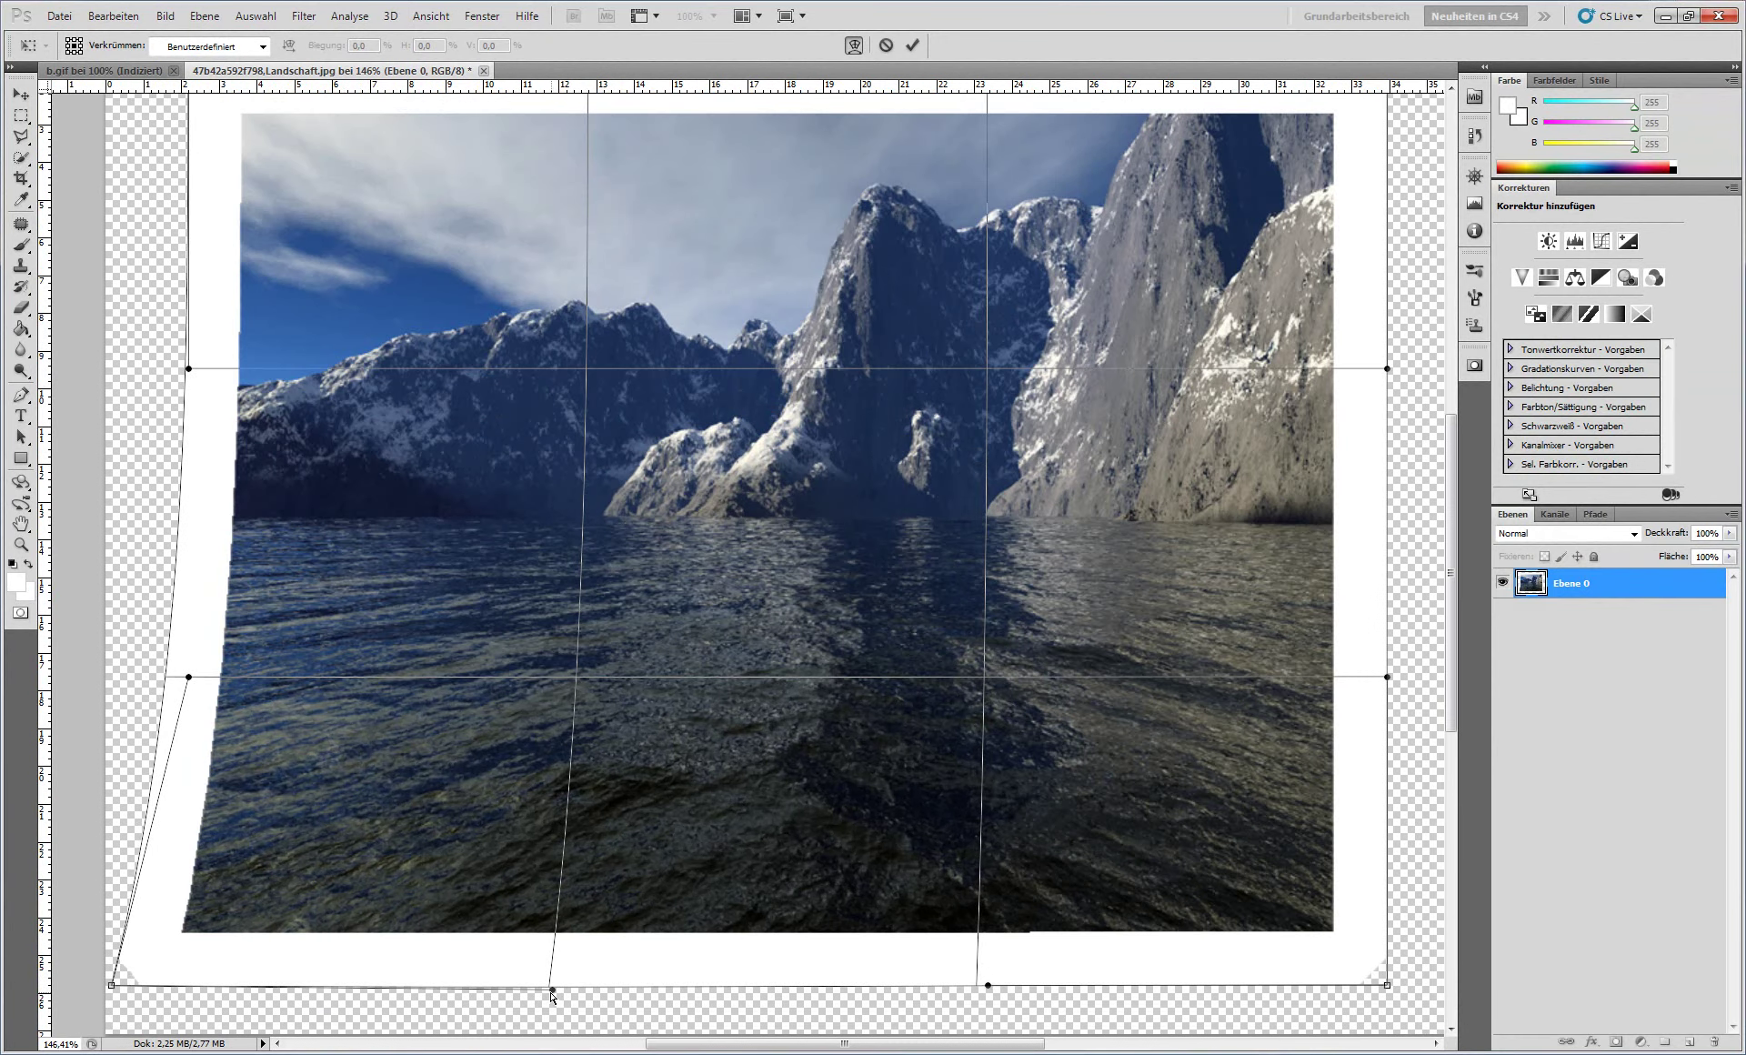
# Step: Refine the bottom-edge curve, pull the lower-right corner inward, and commit the warp
pyautogui.moveTo(552, 991); pyautogui.dragTo(549, 989)
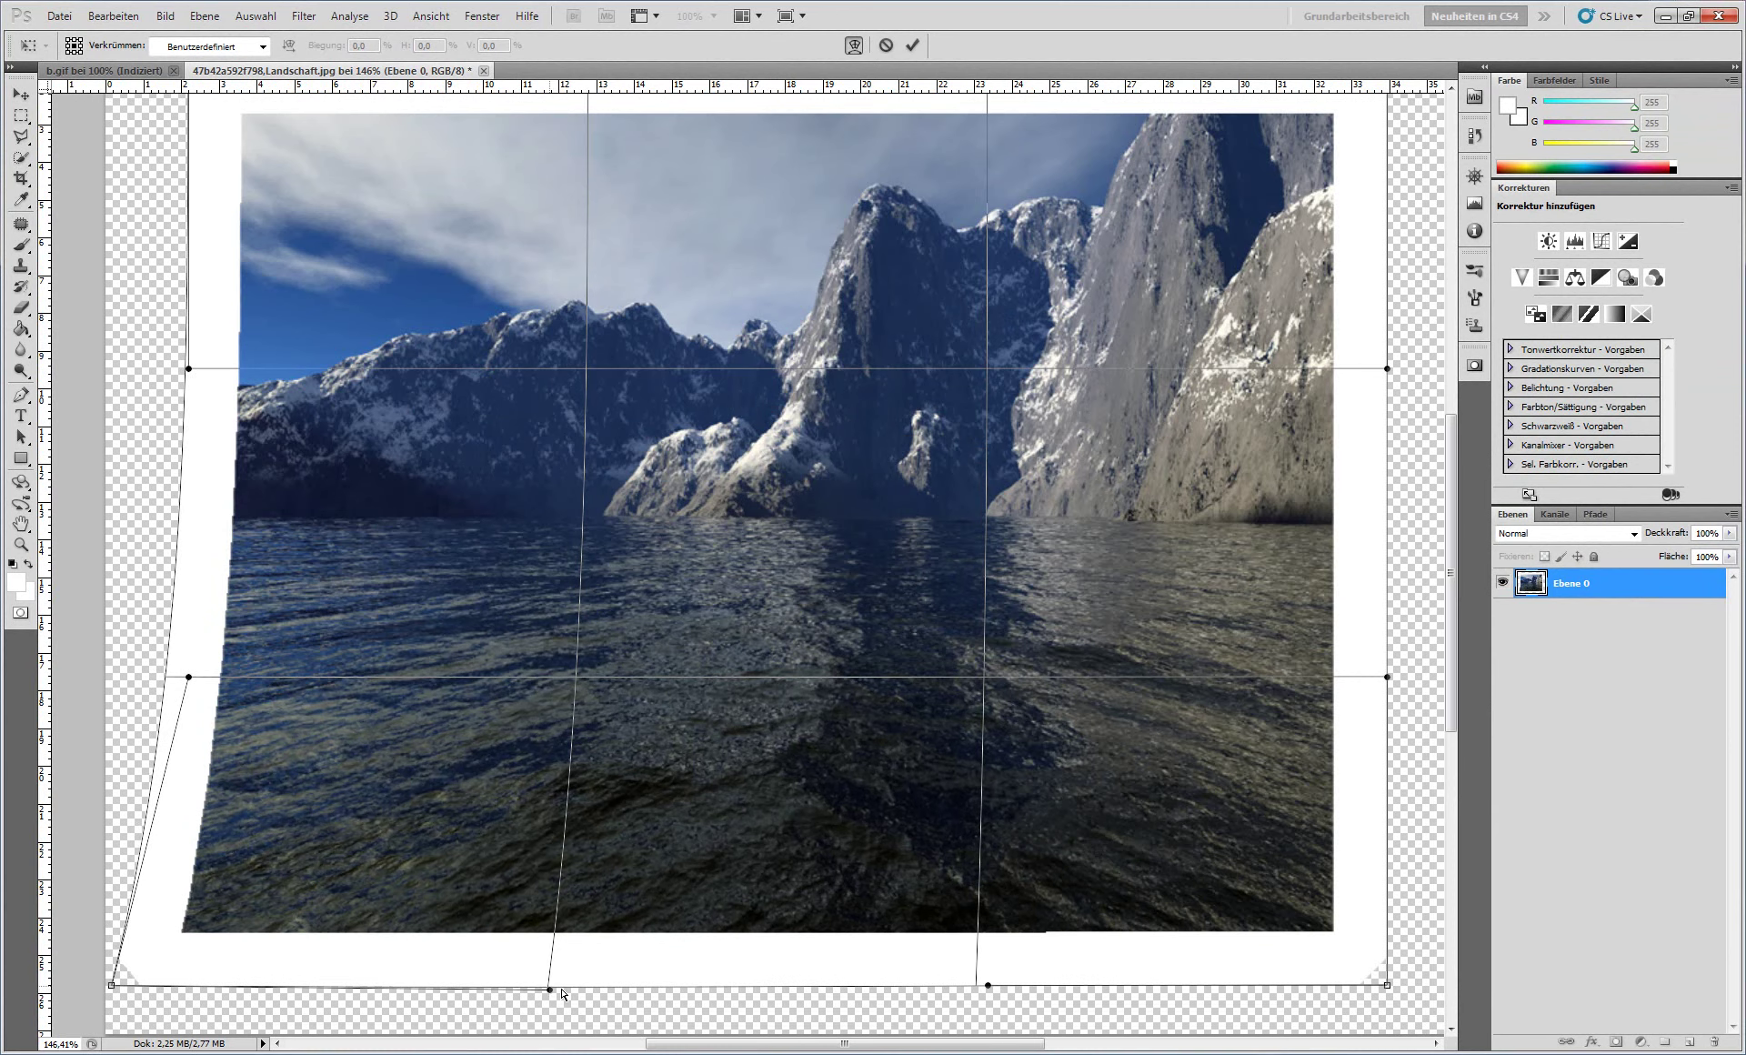
pyautogui.moveTo(989, 986); pyautogui.dragTo(969, 985)
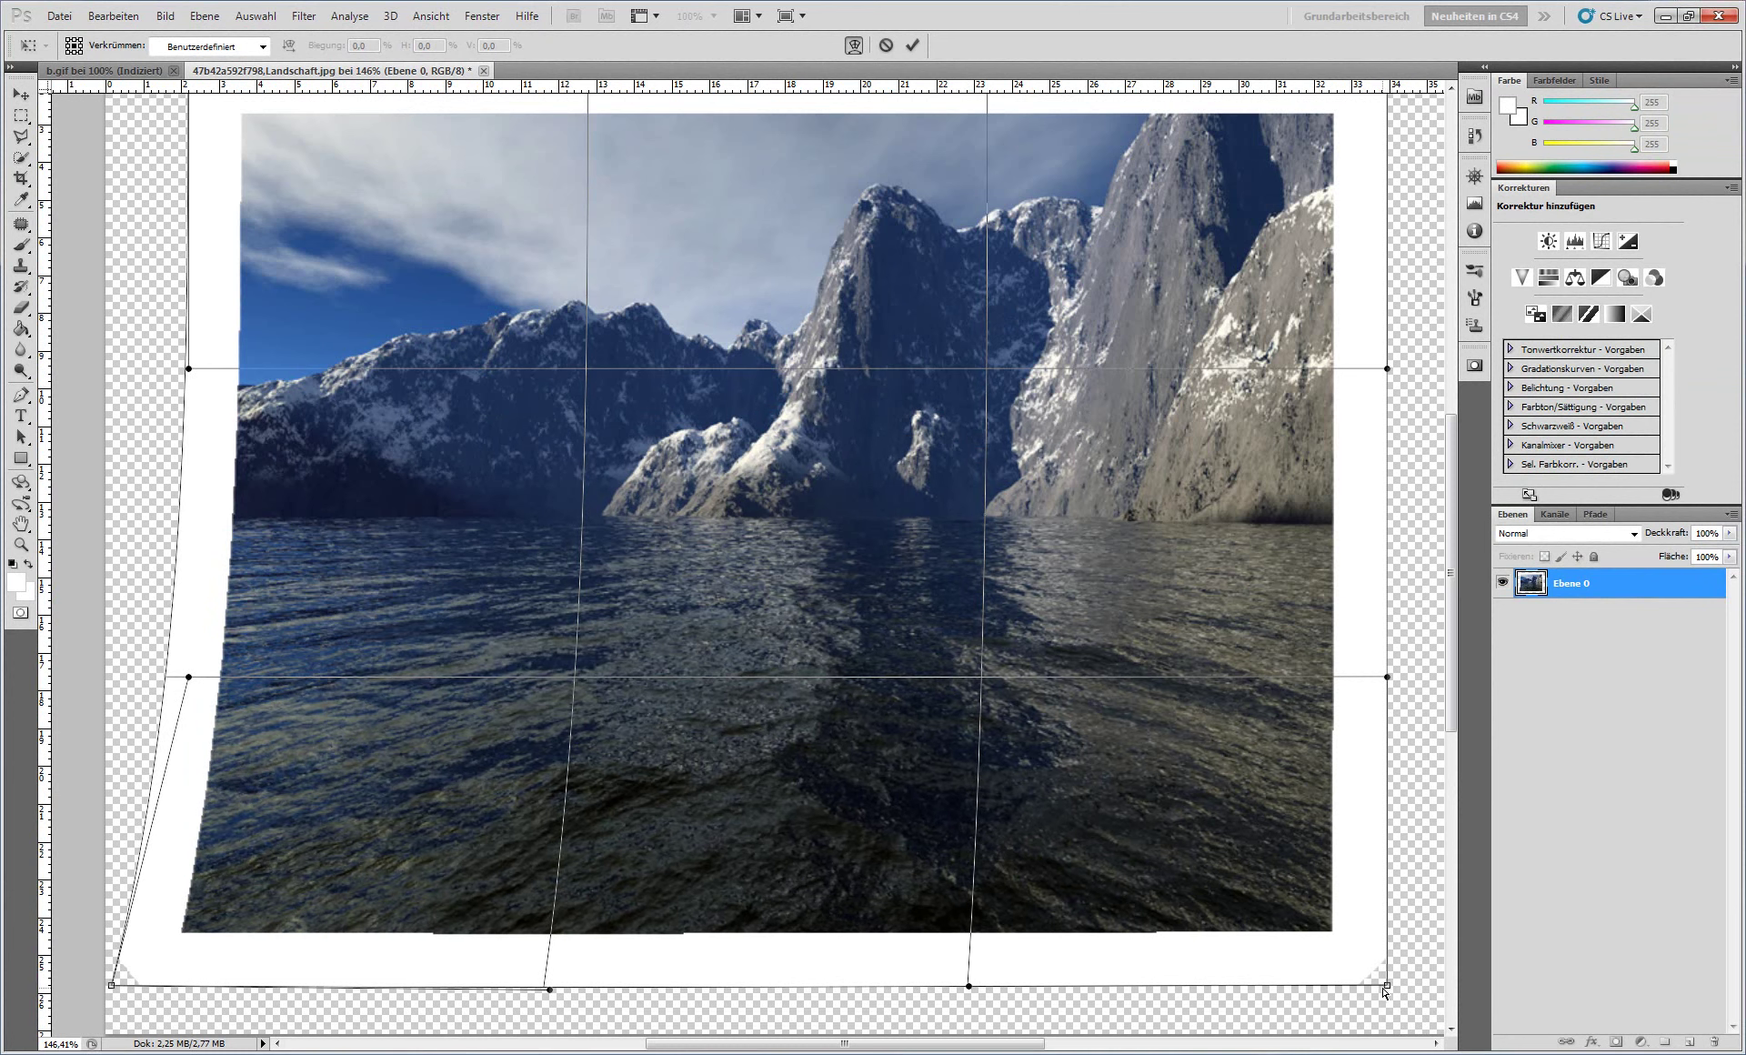
pyautogui.moveTo(1387, 985); pyautogui.dragTo(1308, 986)
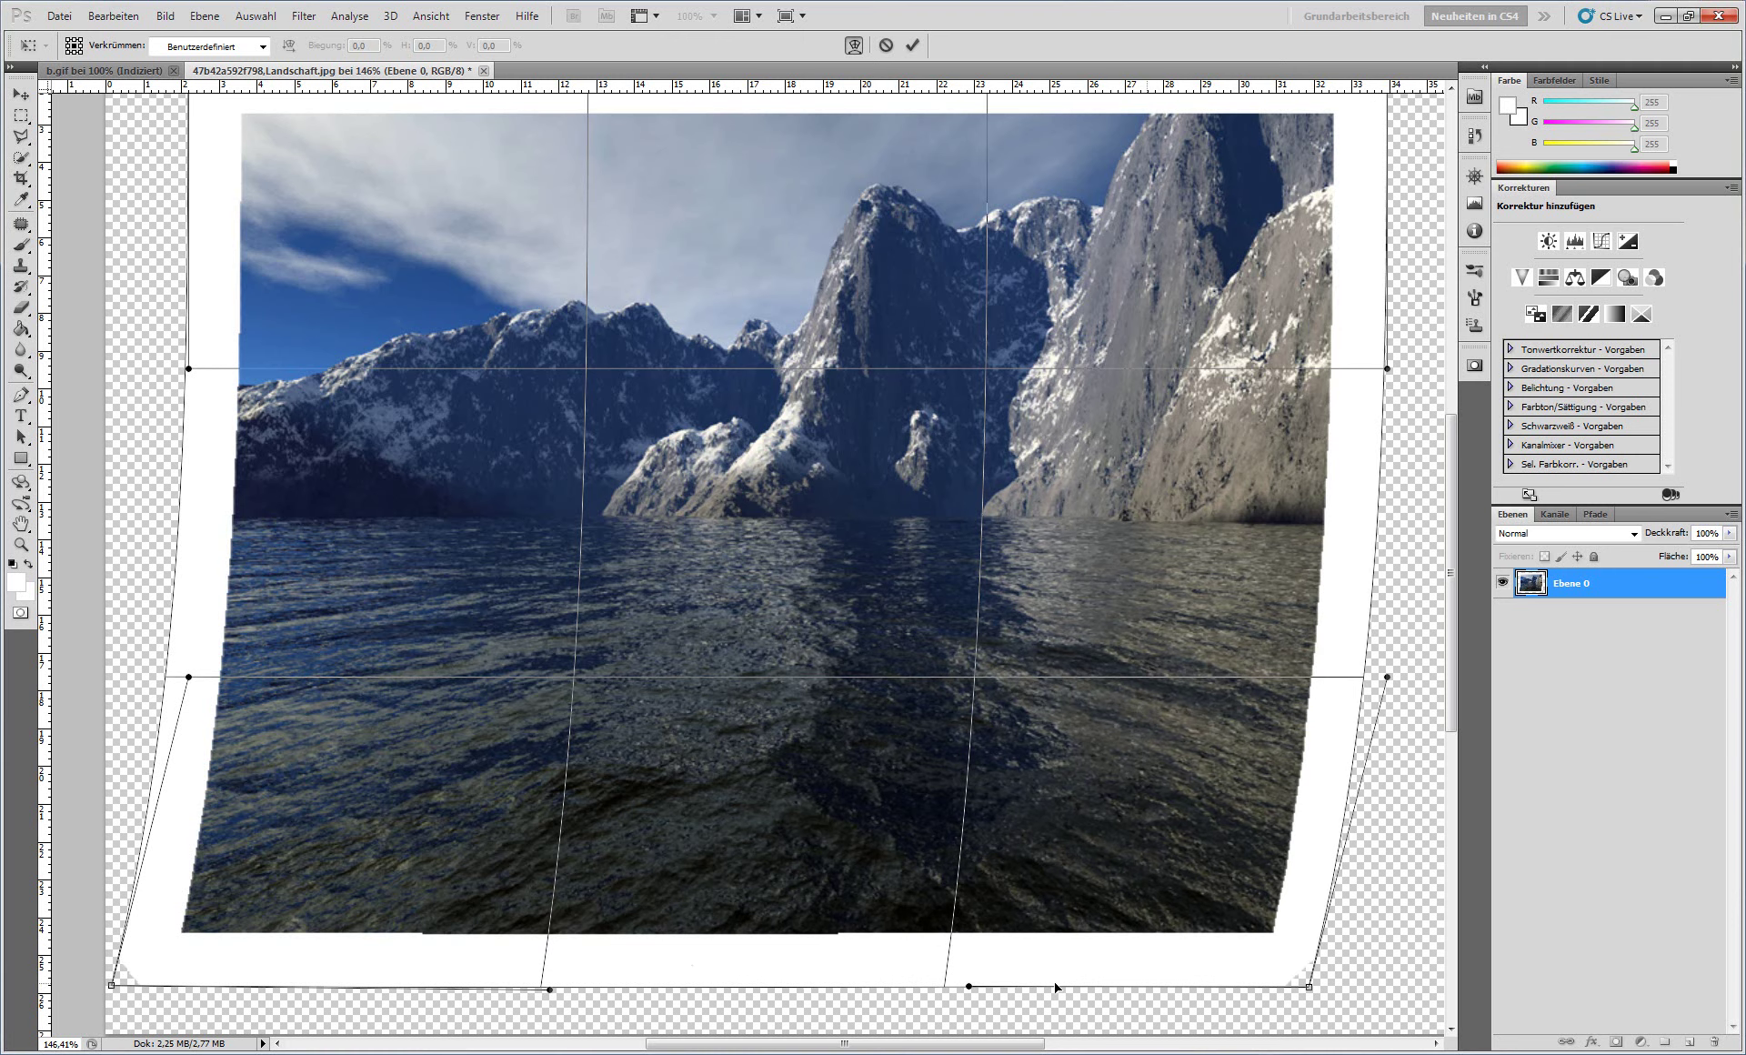
pyautogui.moveTo(968, 986); pyautogui.dragTo(927, 986)
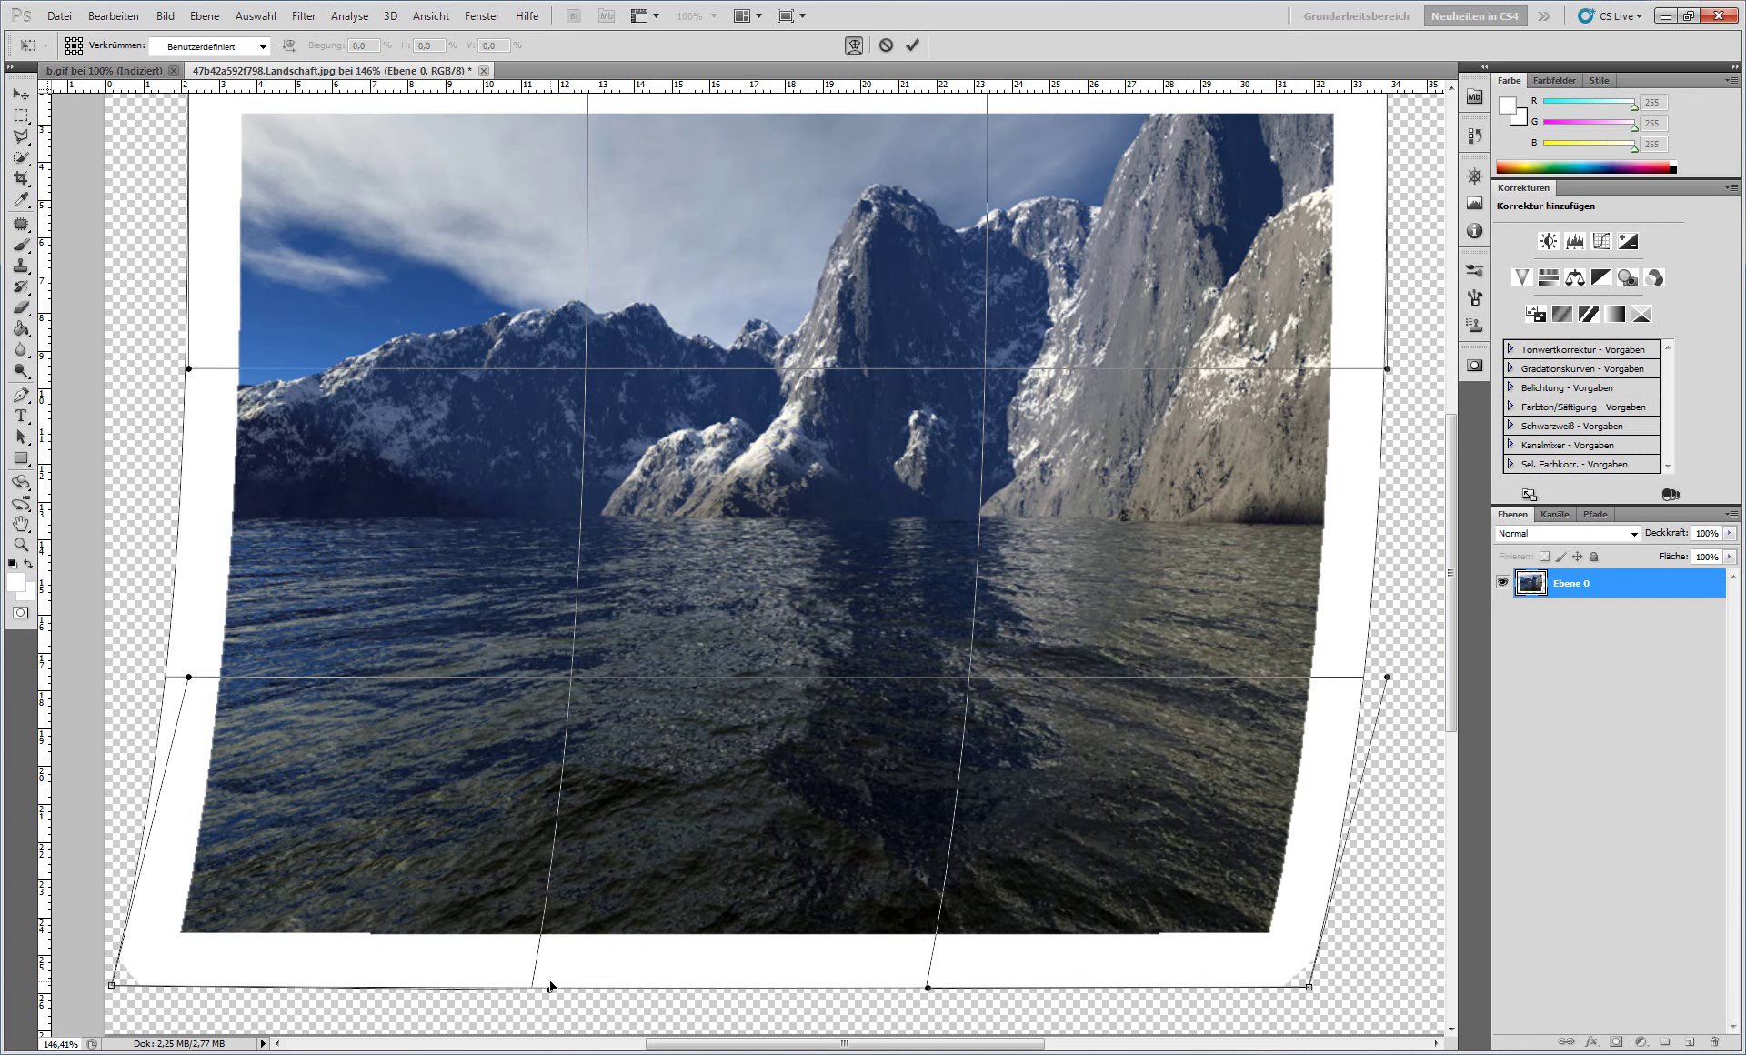
pyautogui.moveTo(549, 989); pyautogui.dragTo(520, 985)
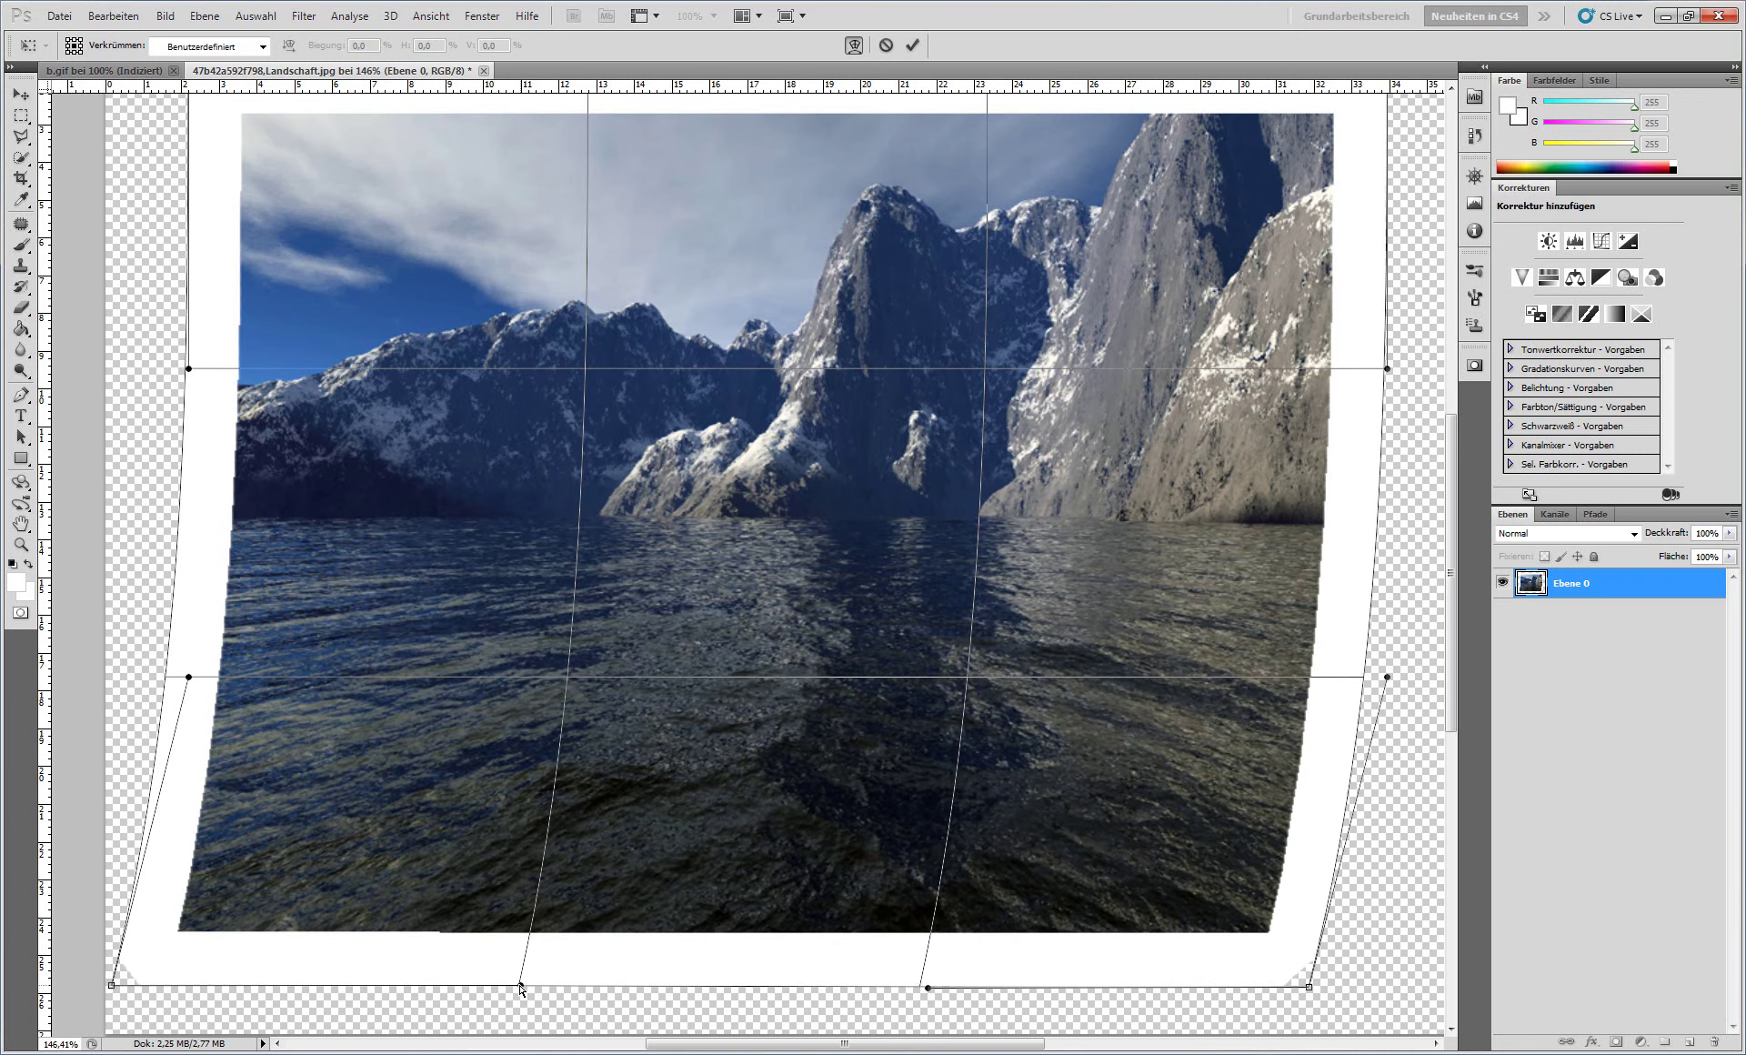
pyautogui.scroll(-1, 628, 764)
pyautogui.scroll(-1, 627, 764)
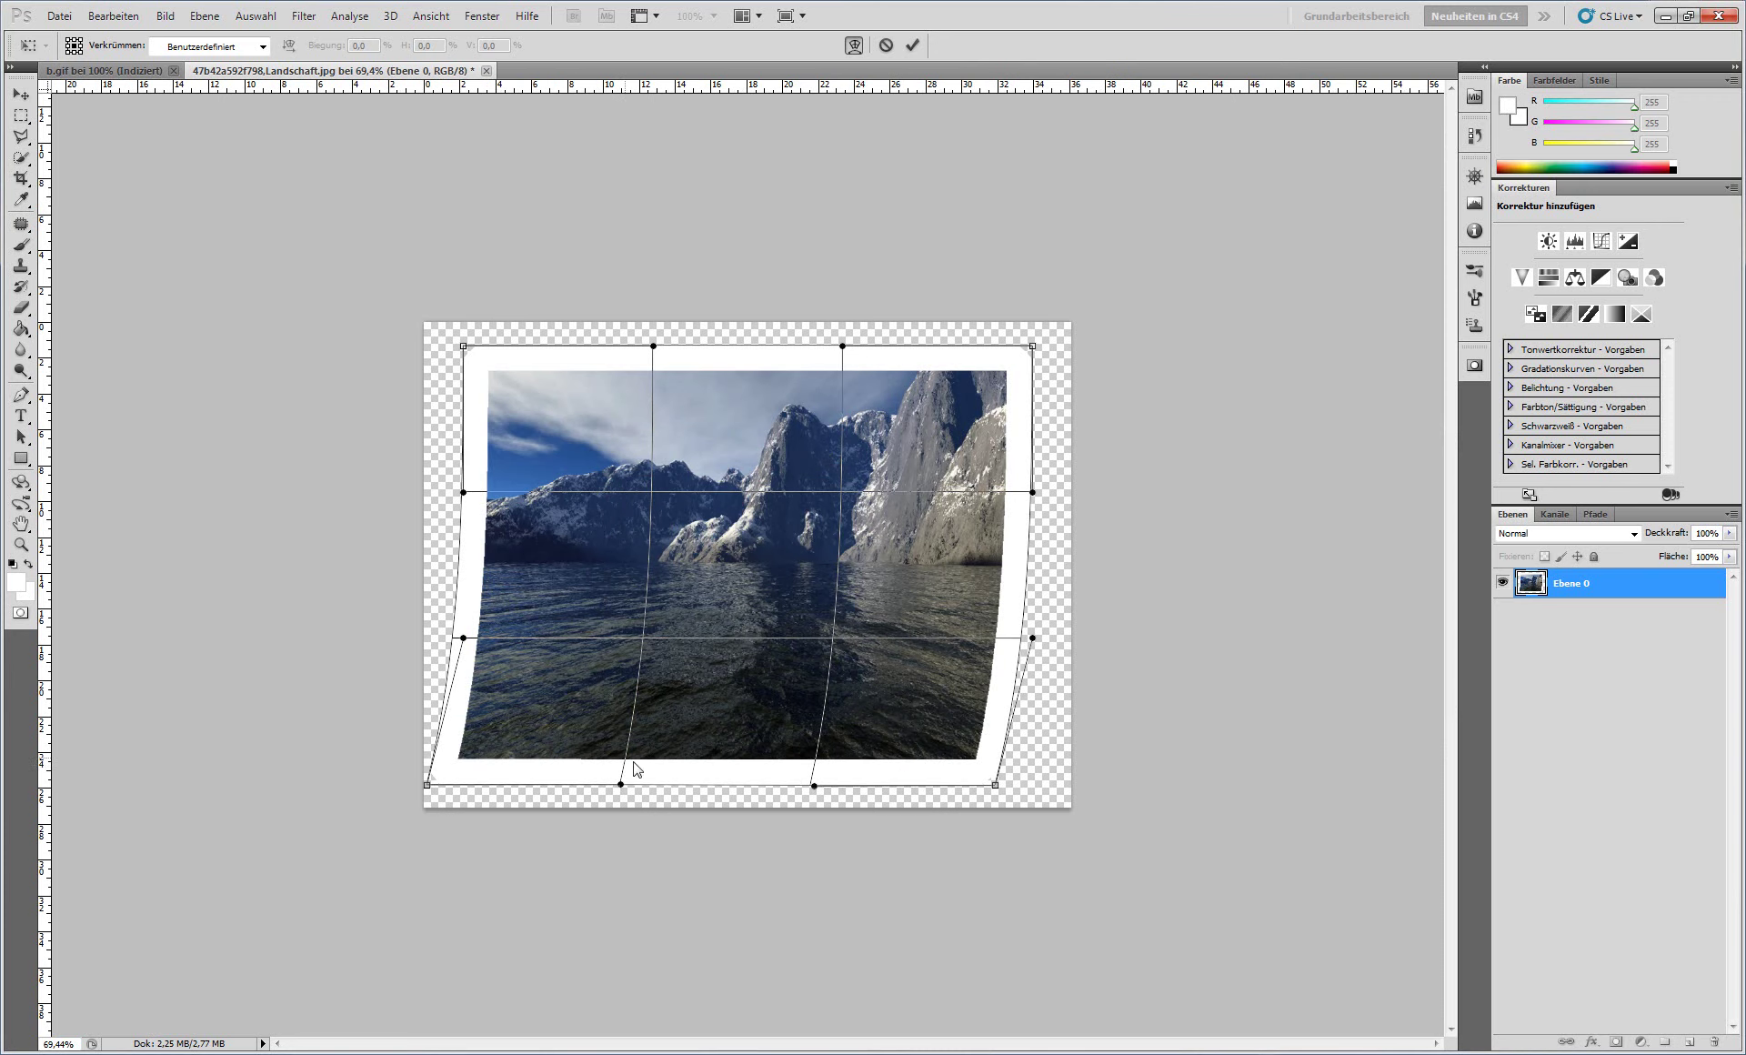
pyautogui.hotkey('alt', 'space')
pyautogui.press('Escape')
pyautogui.press('Return')
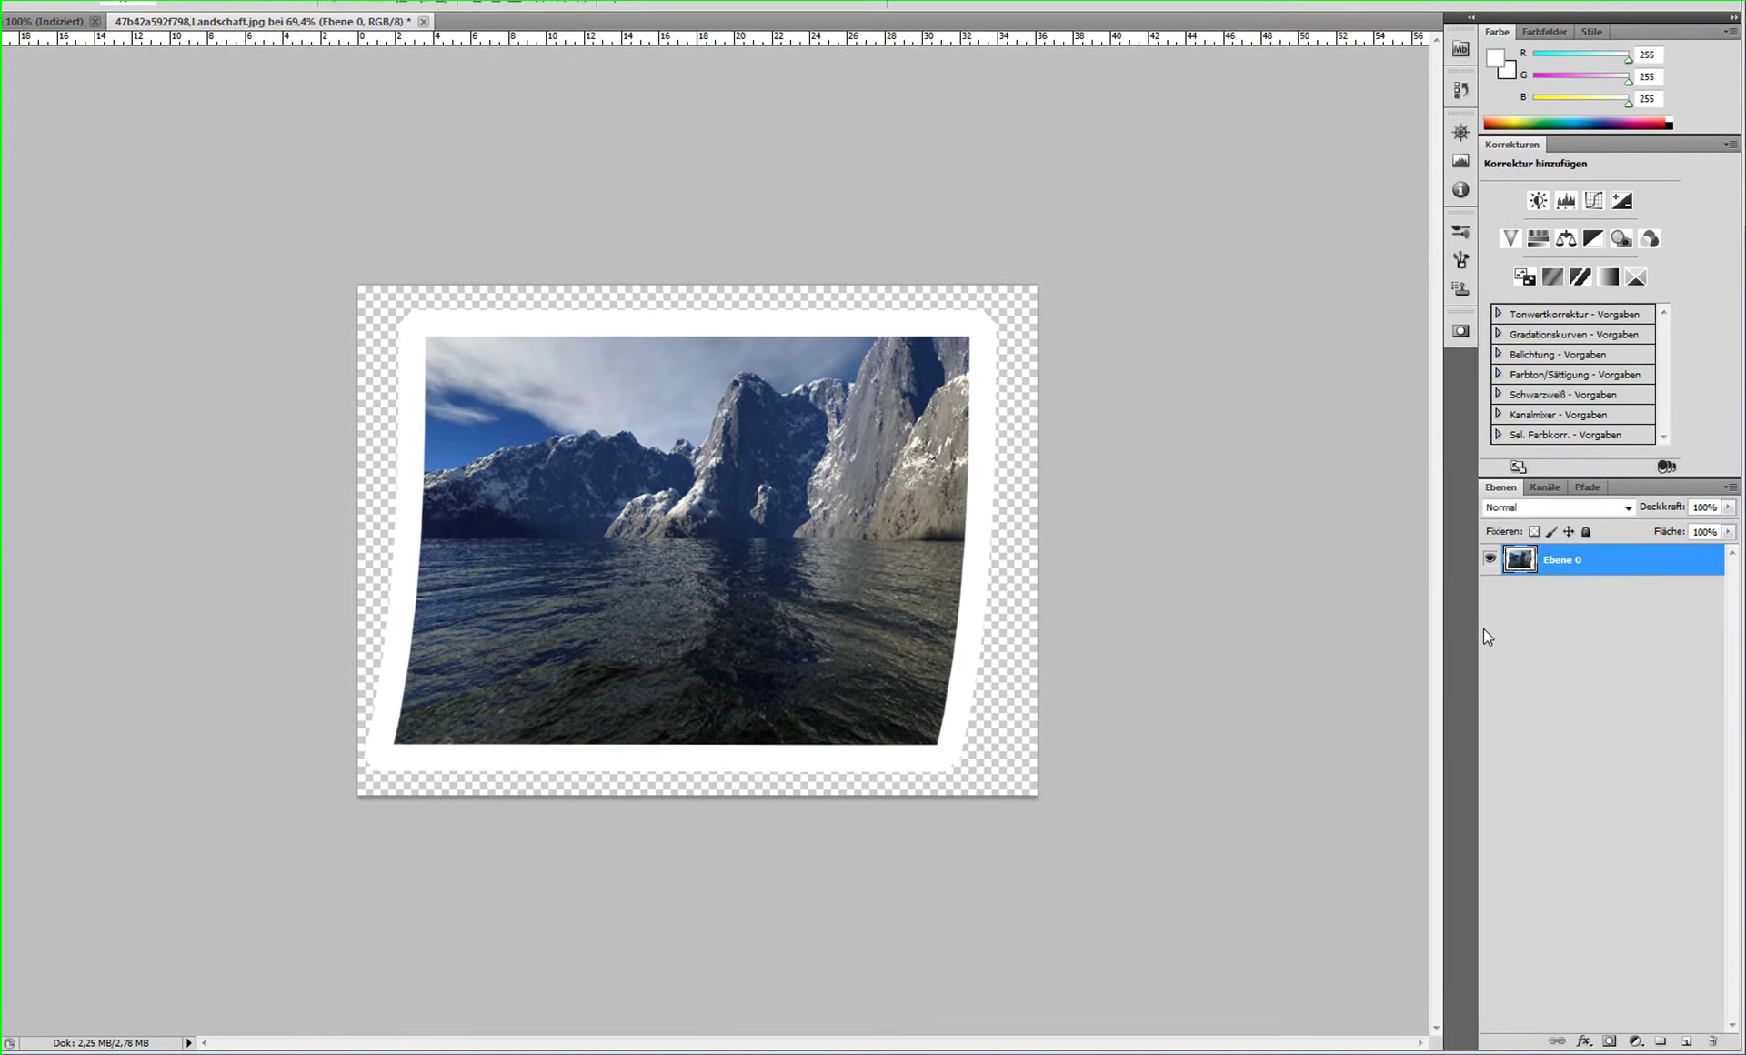
# Step: Fill the frame's outline with black on new layer Ebene 1 and move it below Ebene 0
pyautogui.keyDown('ctrl'); pyautogui.click(1532, 563); pyautogui.keyUp('ctrl')
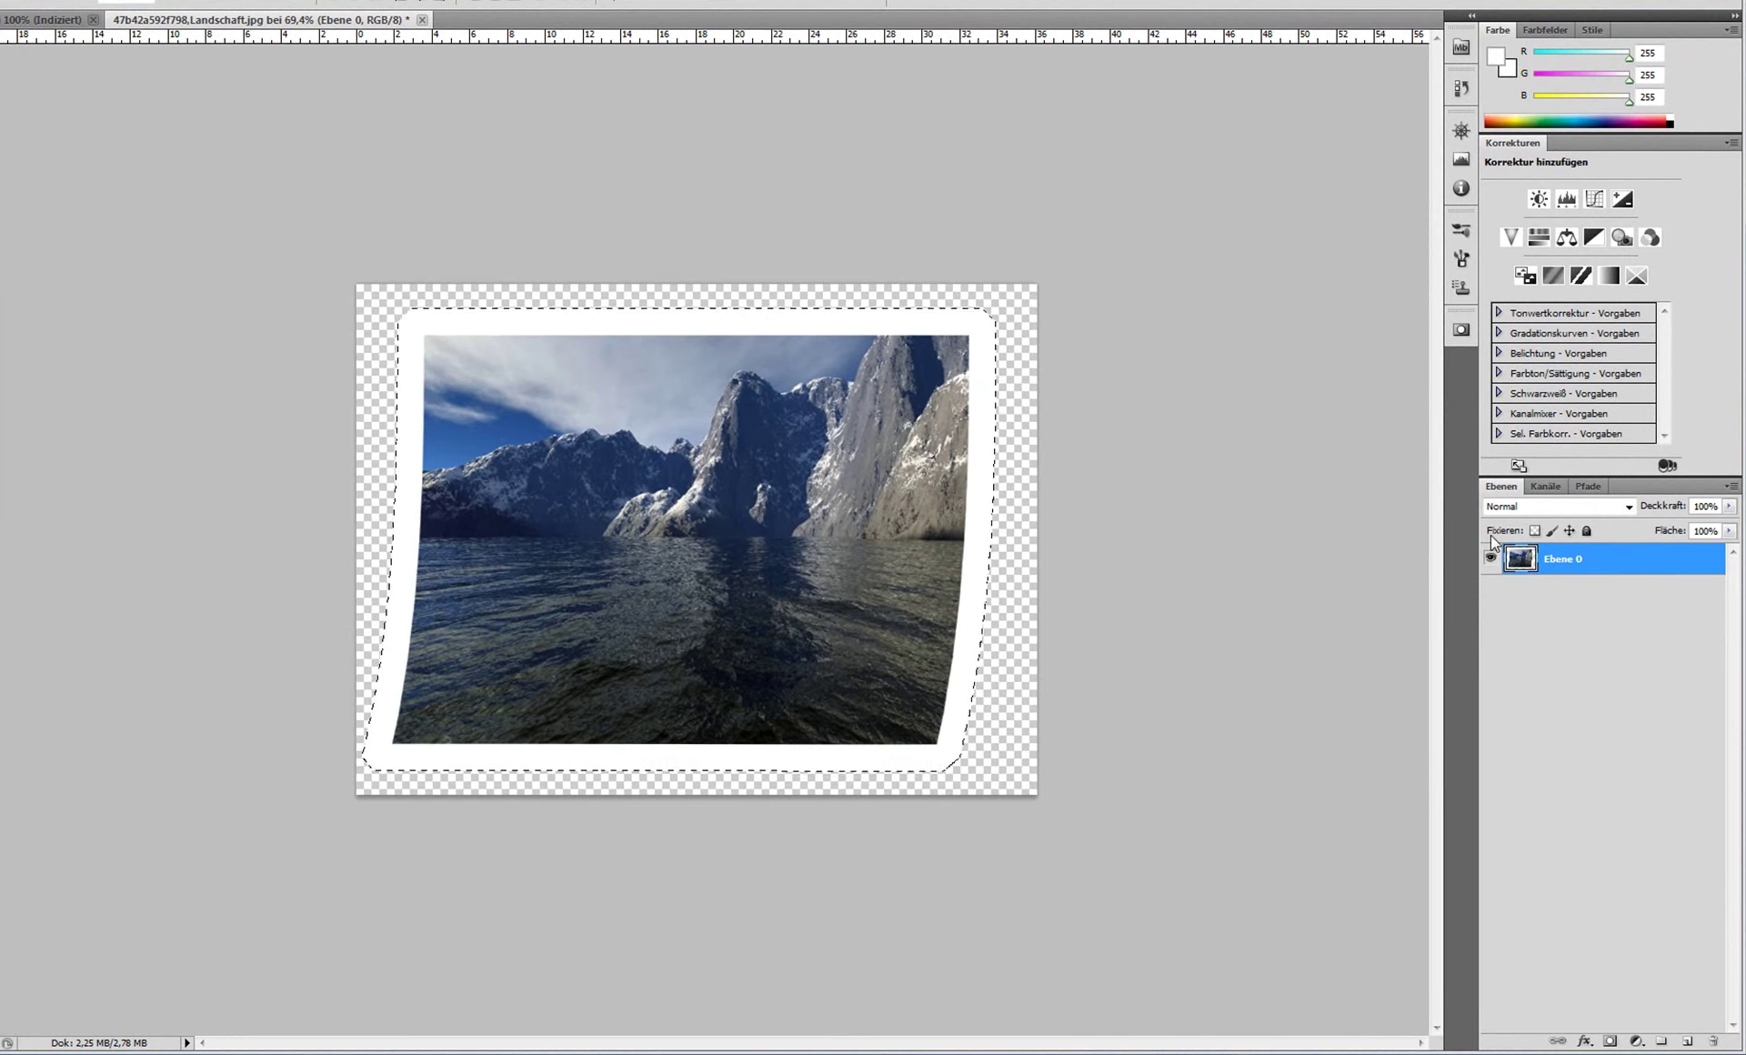
pyautogui.click(1691, 1039)
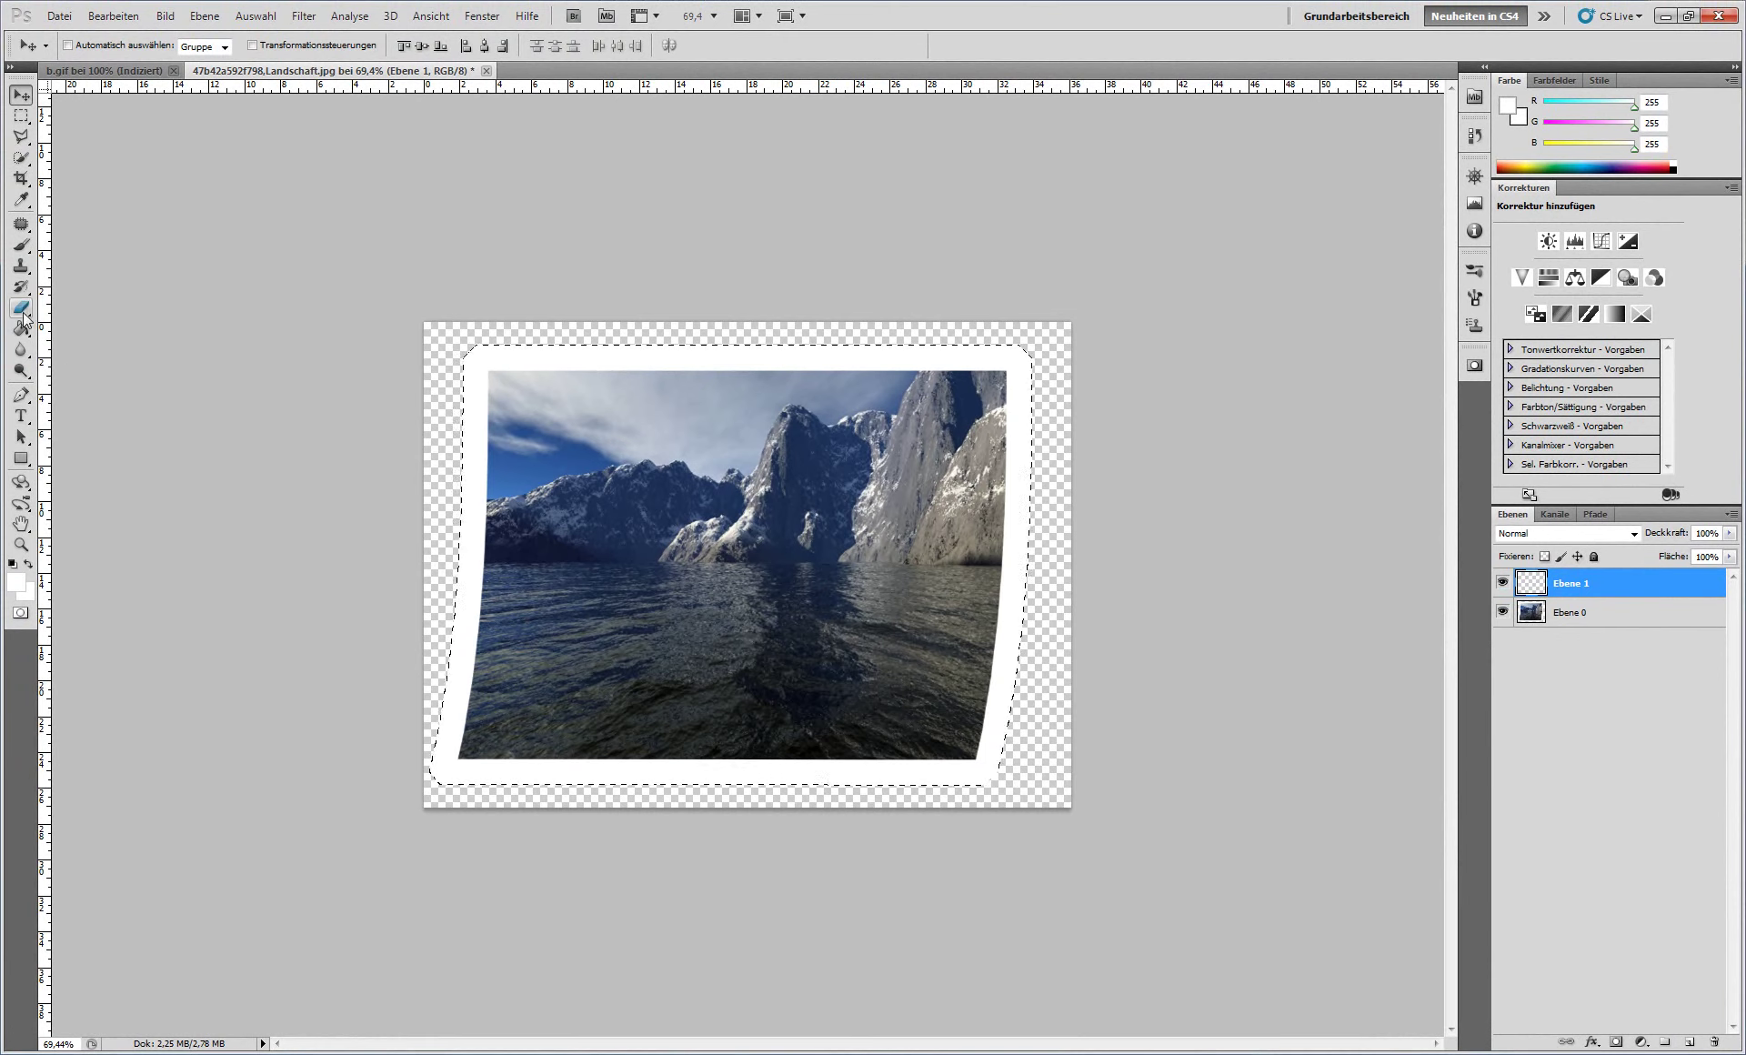
pyautogui.click(22, 313)
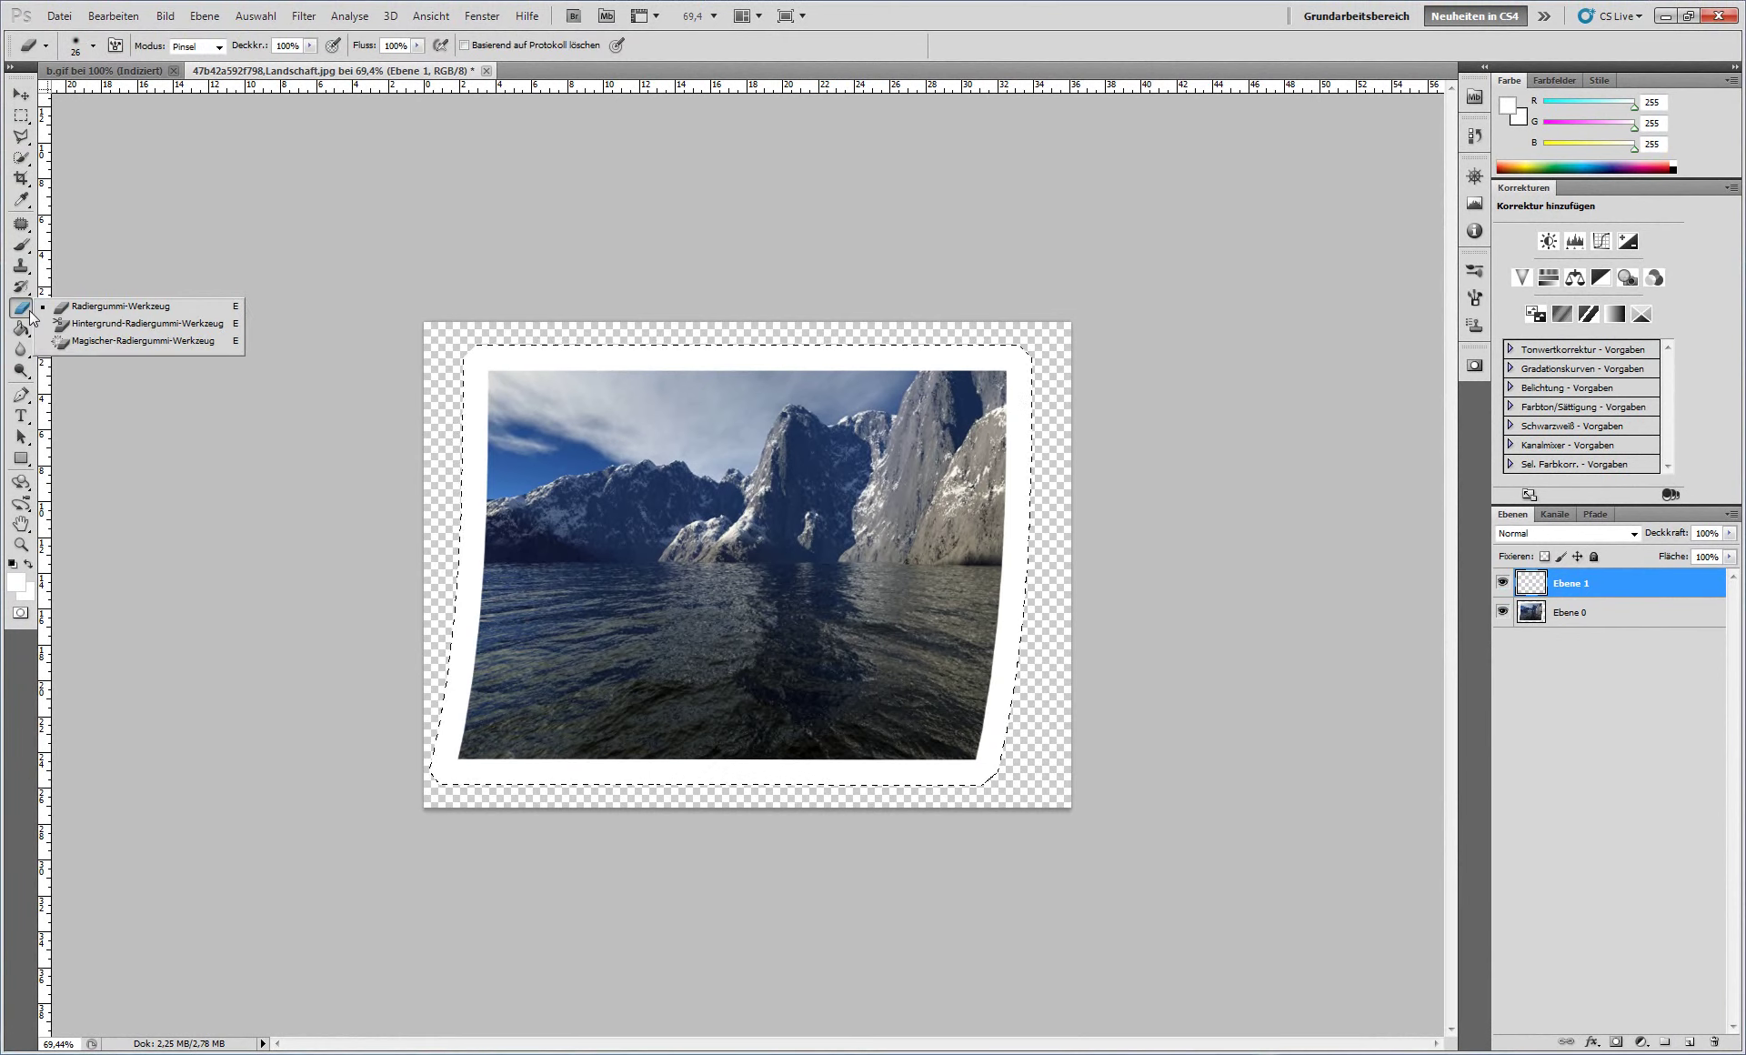
pyautogui.click(22, 329)
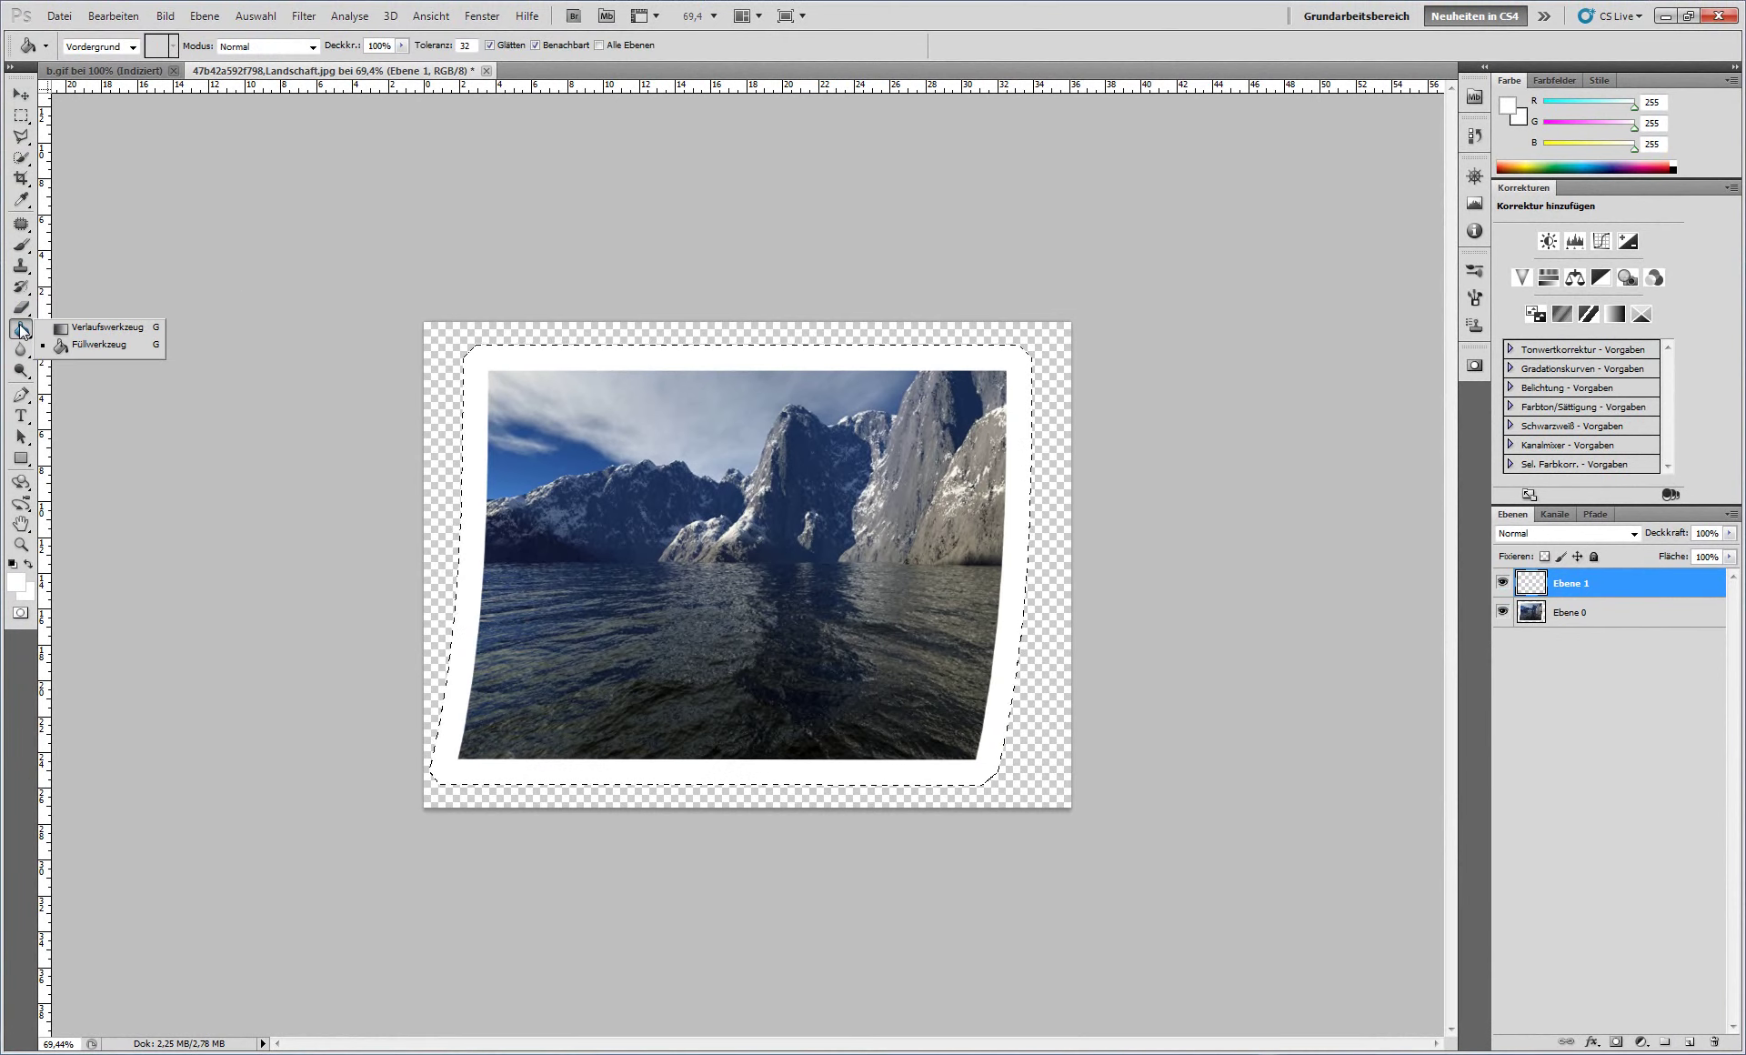
pyautogui.click(22, 329)
pyautogui.click(13, 565)
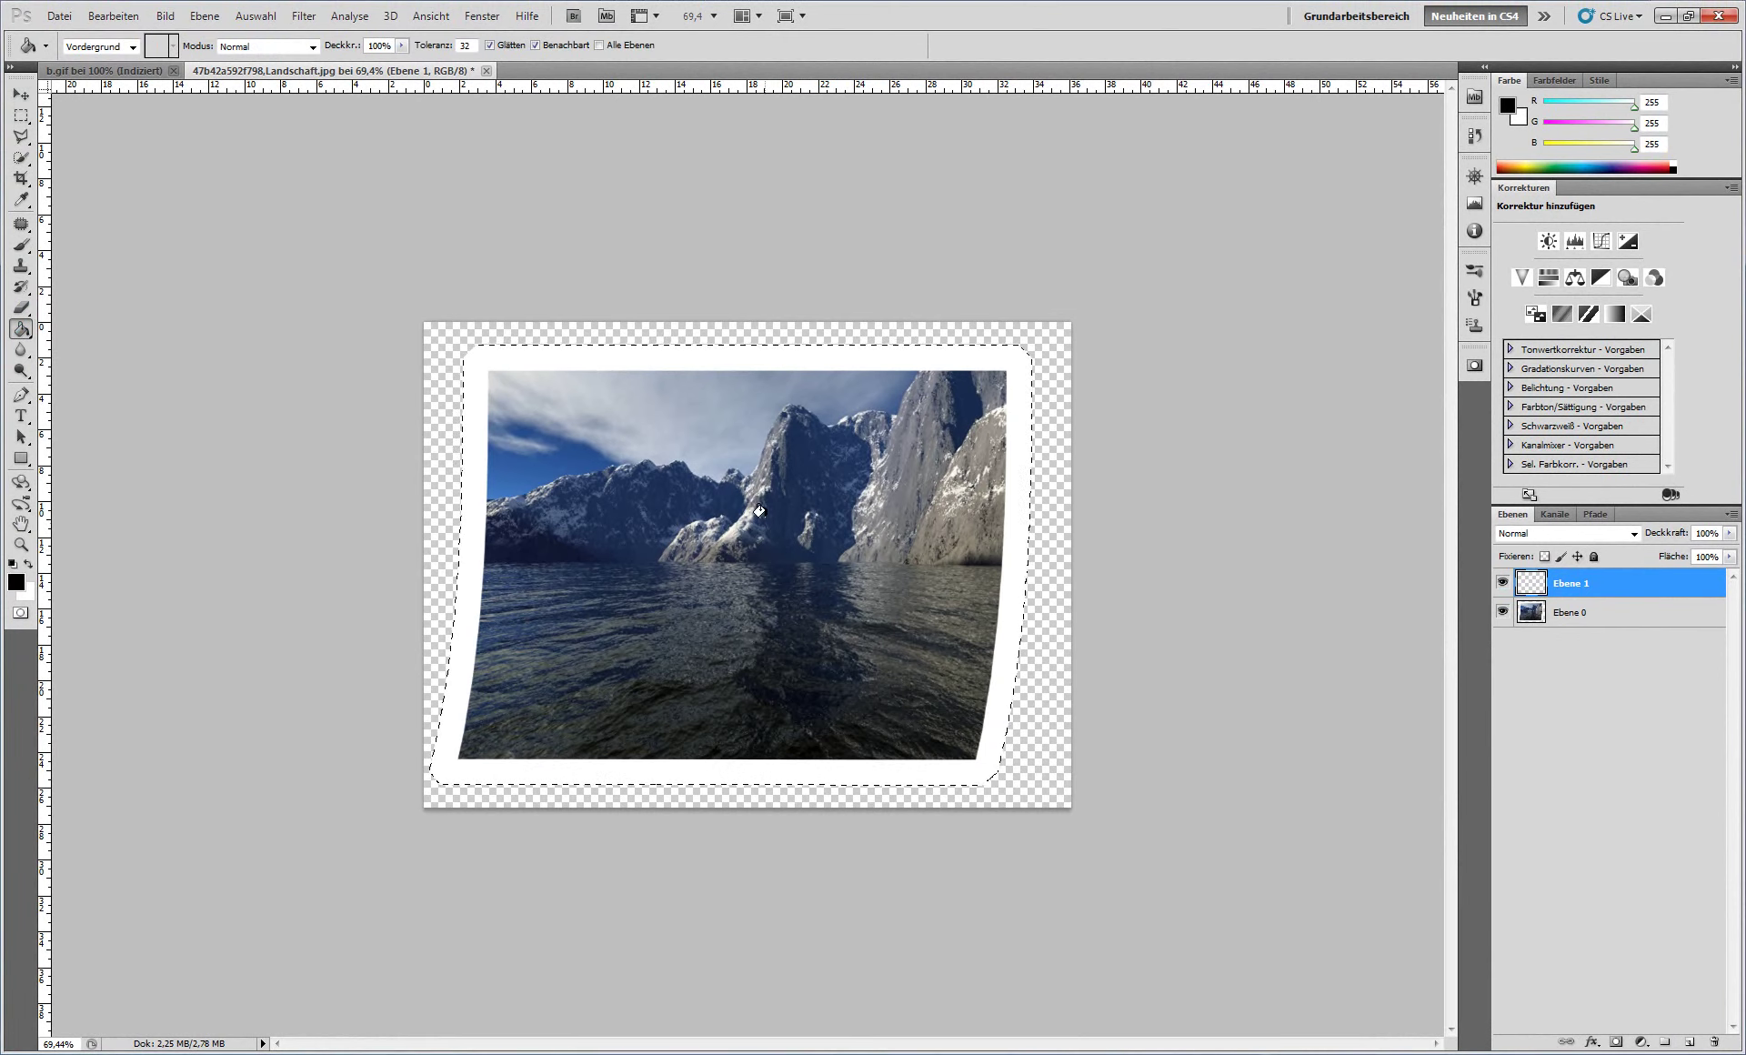
pyautogui.click(766, 524)
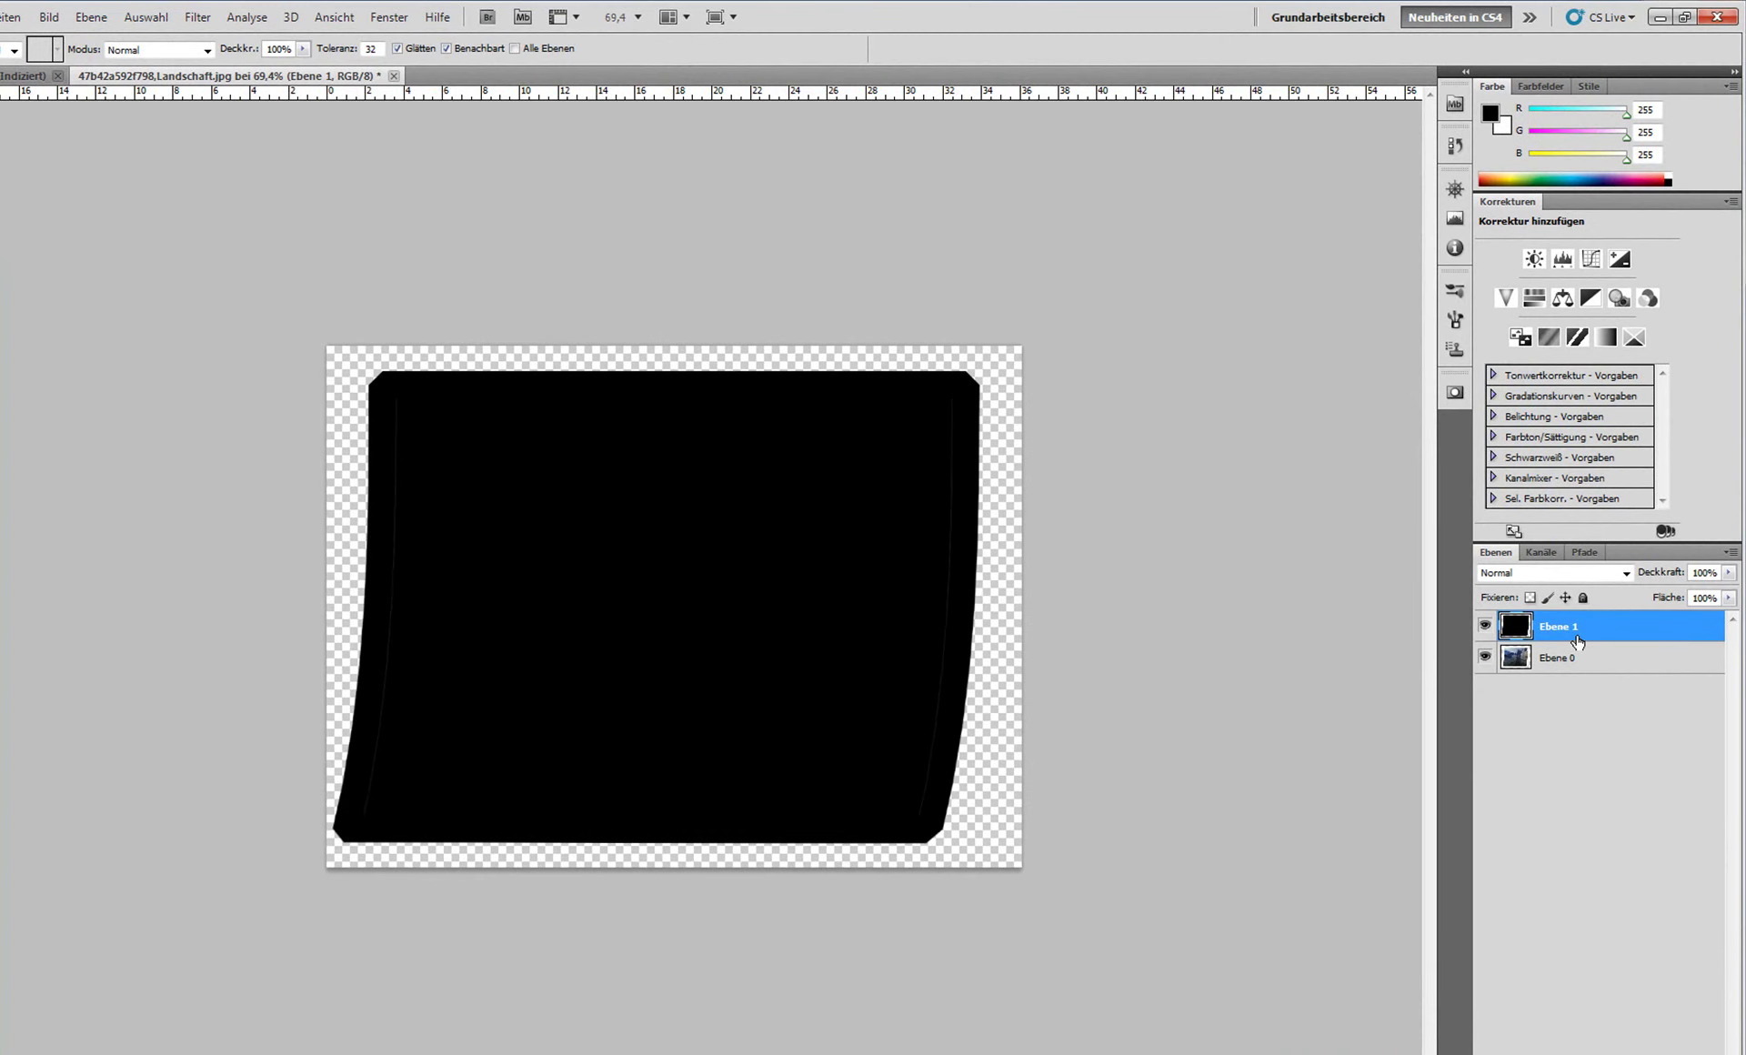
pyautogui.moveTo(1569, 635); pyautogui.dragTo(1570, 663)
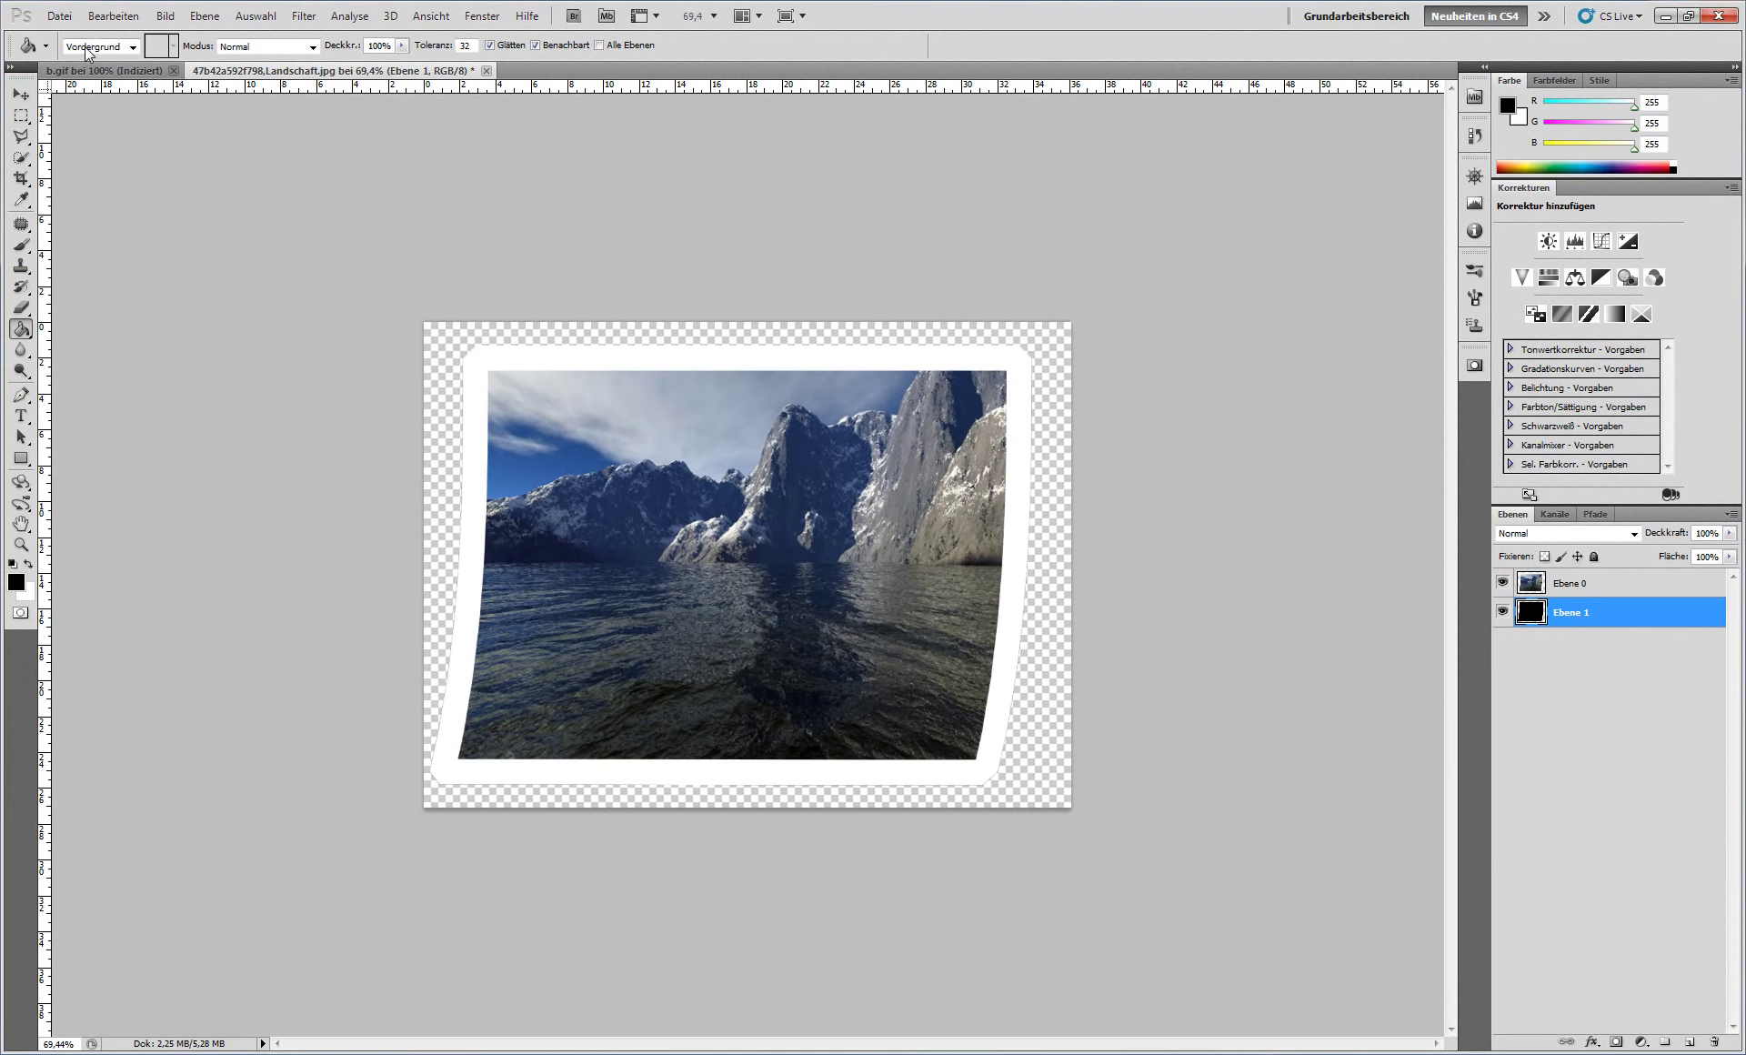
pyautogui.click(63, 14)
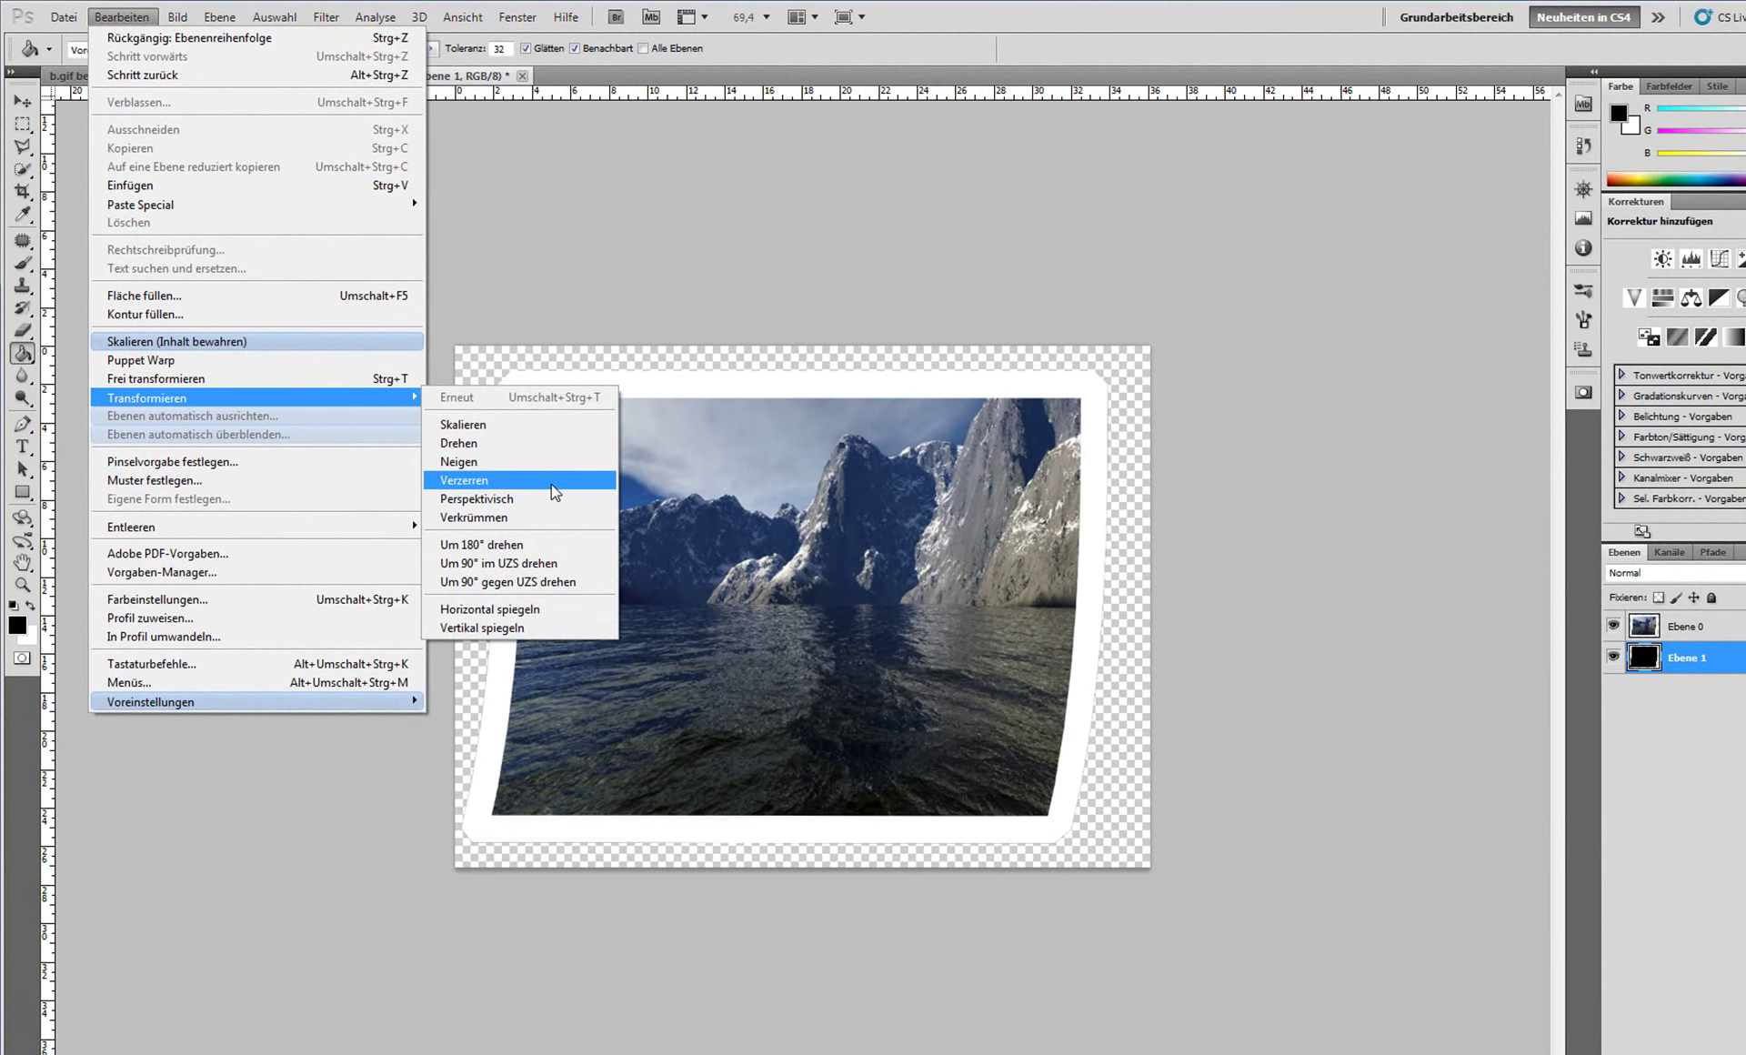
# Step: Nudge the black Ebene 1 layer slightly right and down behind the frame
pyautogui.moveTo(147, 397)
pyautogui.click(551, 484)
pyautogui.moveTo(711, 589); pyautogui.dragTo(723, 589)
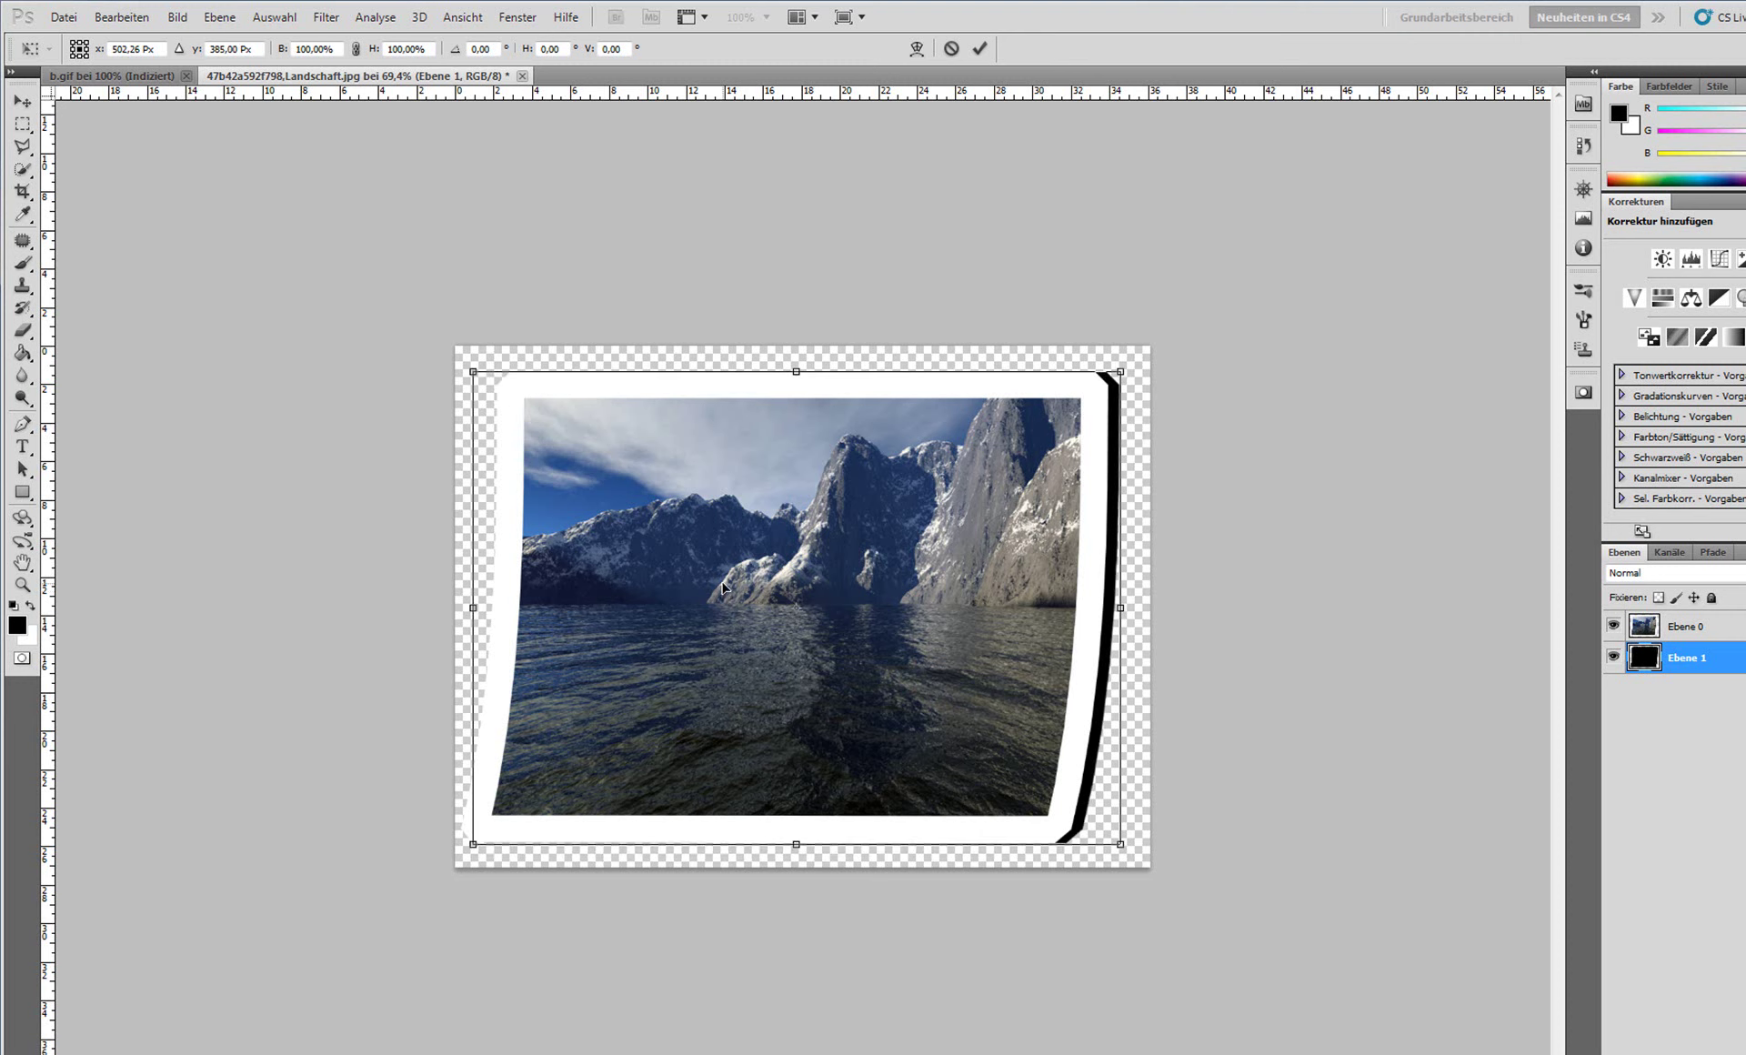
pyautogui.moveTo(723, 593); pyautogui.dragTo(723, 601)
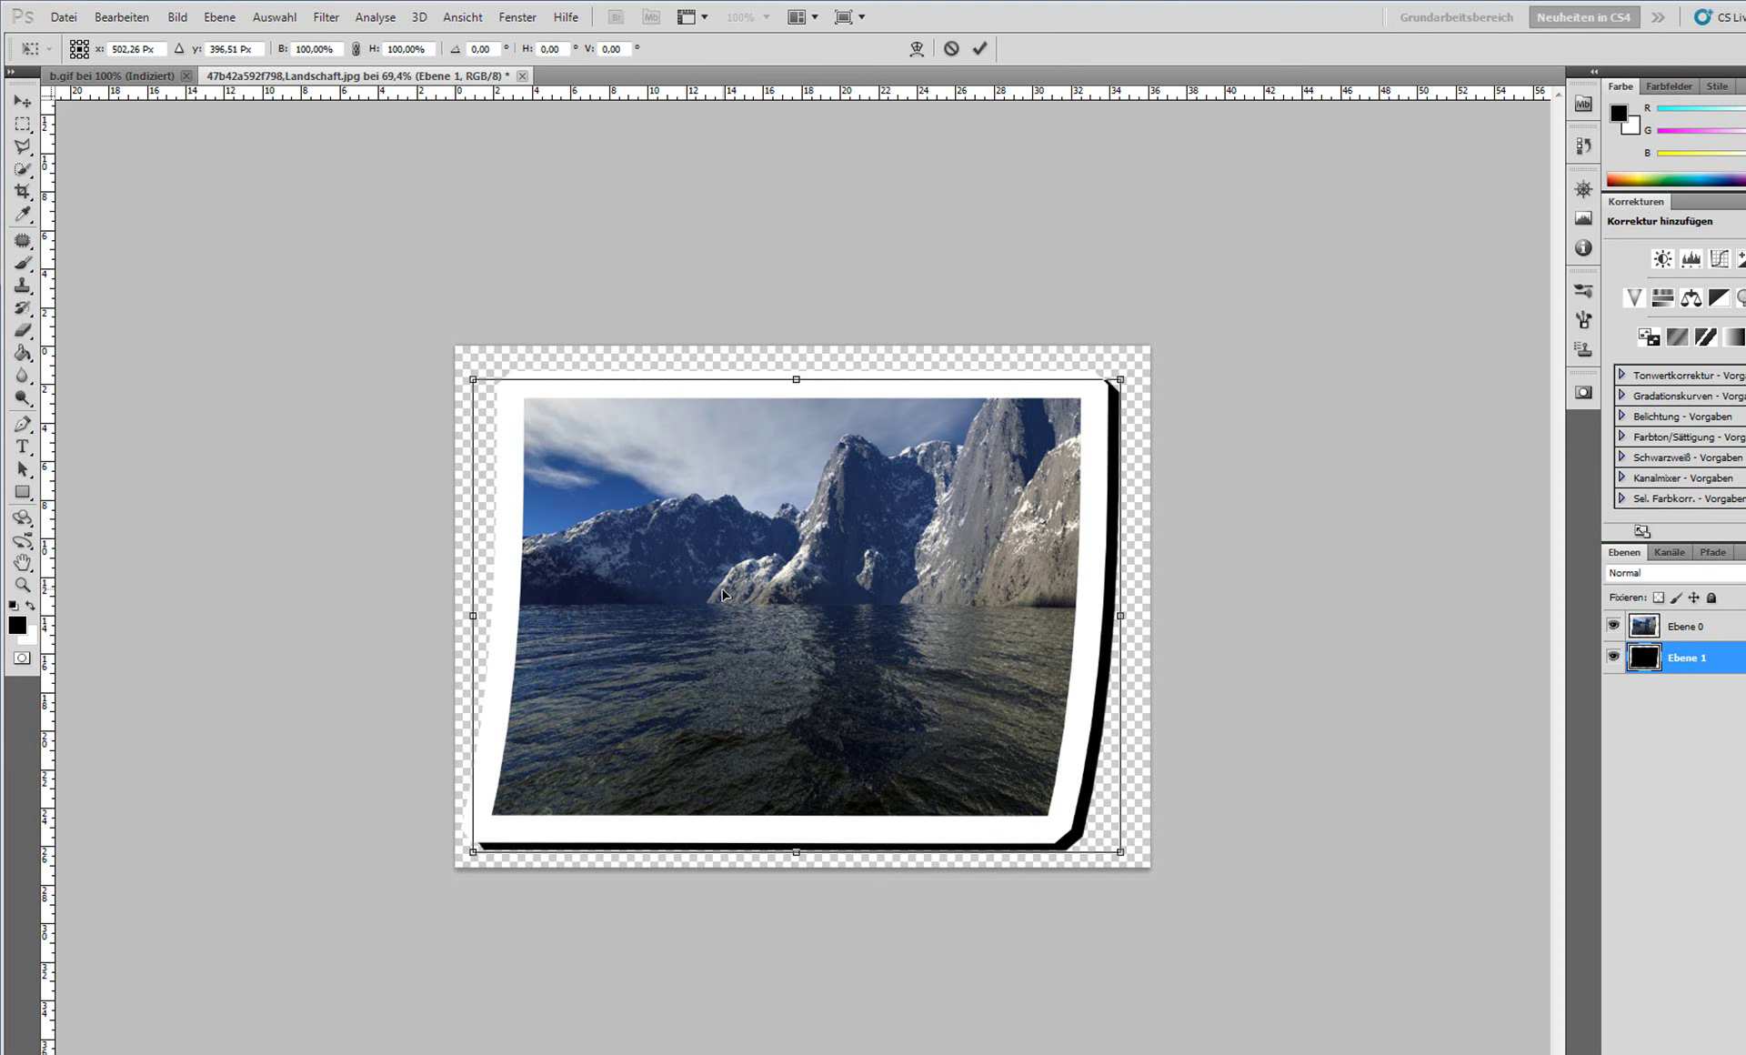
pyautogui.press('Return')
pyautogui.press('g')
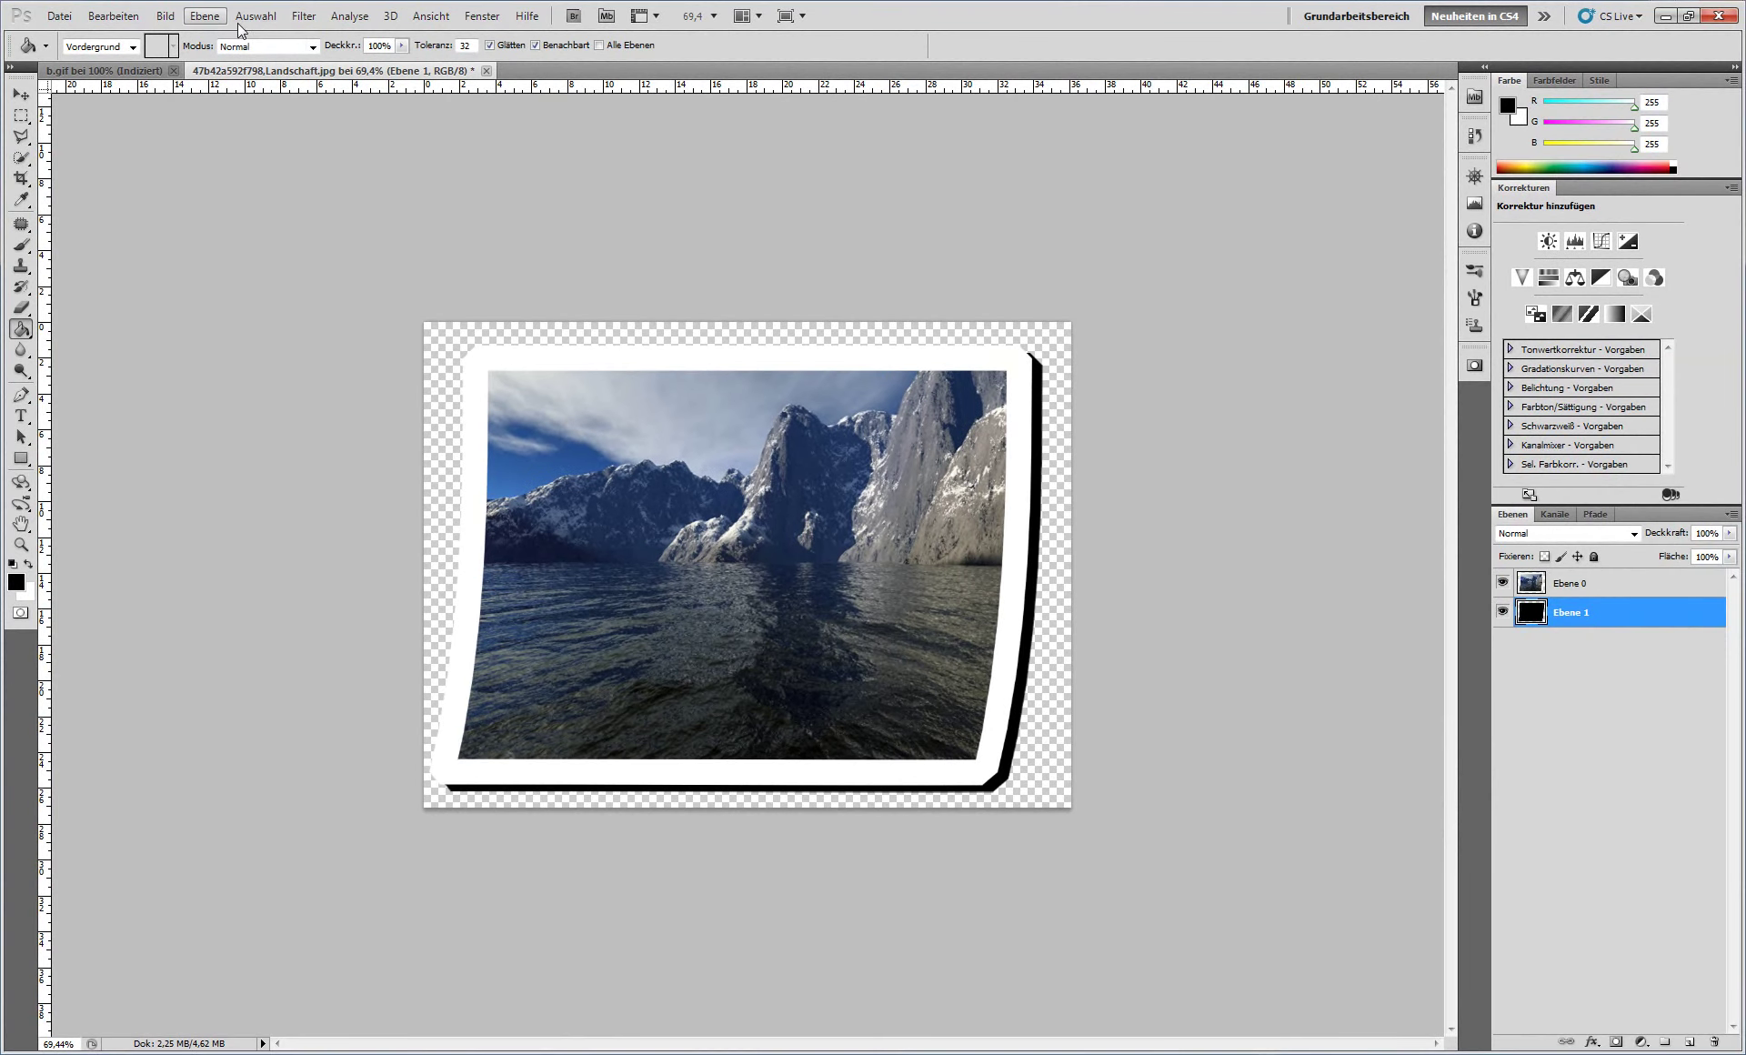
# Step: Soften the black layer with a Gaussian Blur of radius 3
pyautogui.click(303, 16)
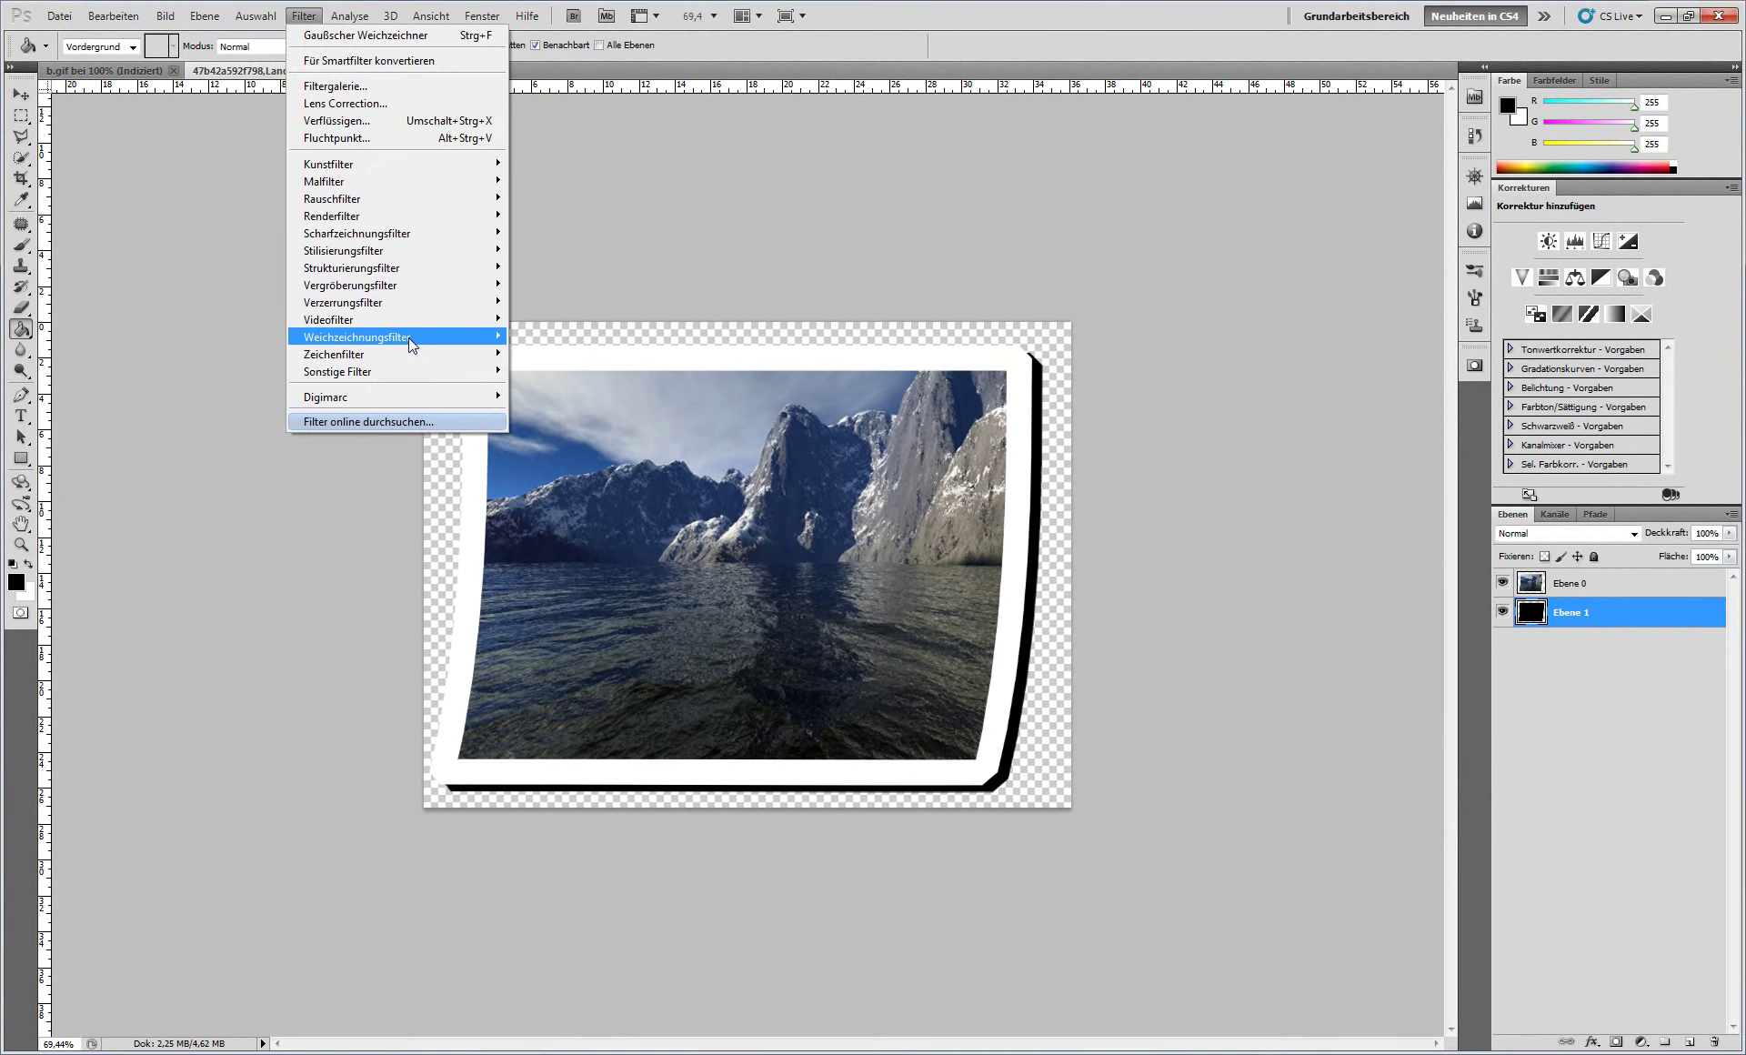
pyautogui.moveTo(384, 362)
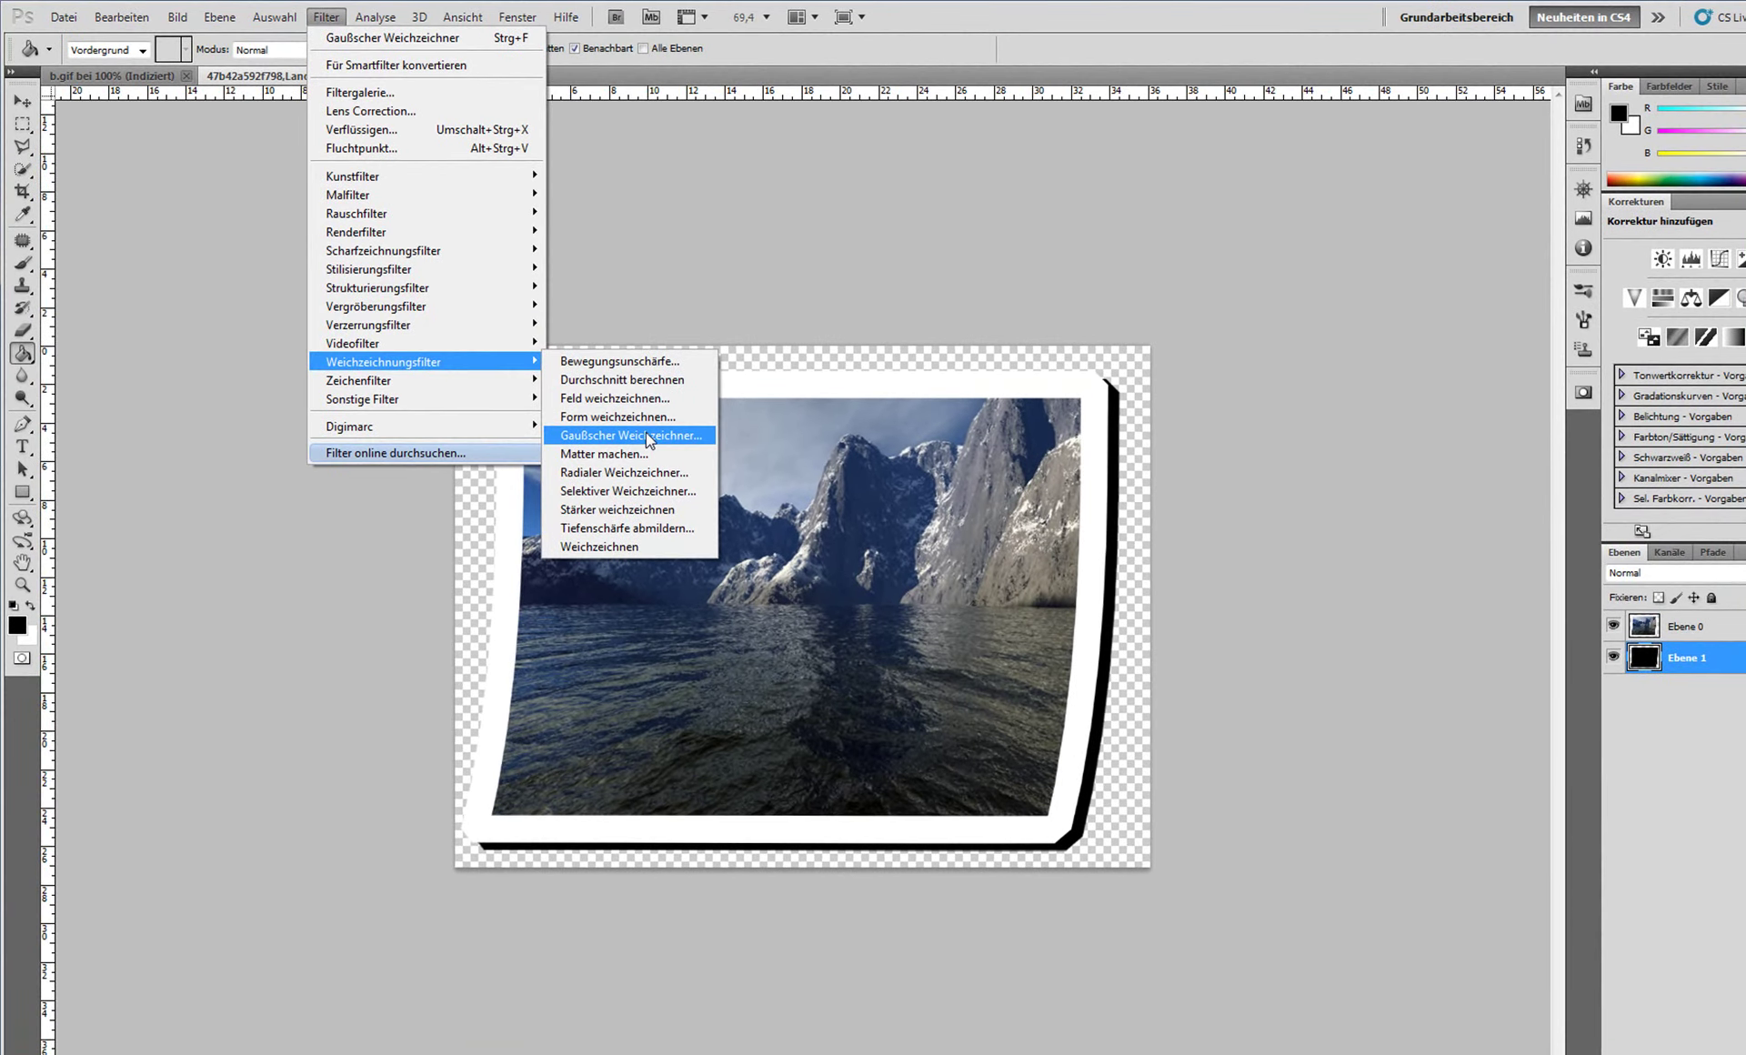
pyautogui.click(646, 433)
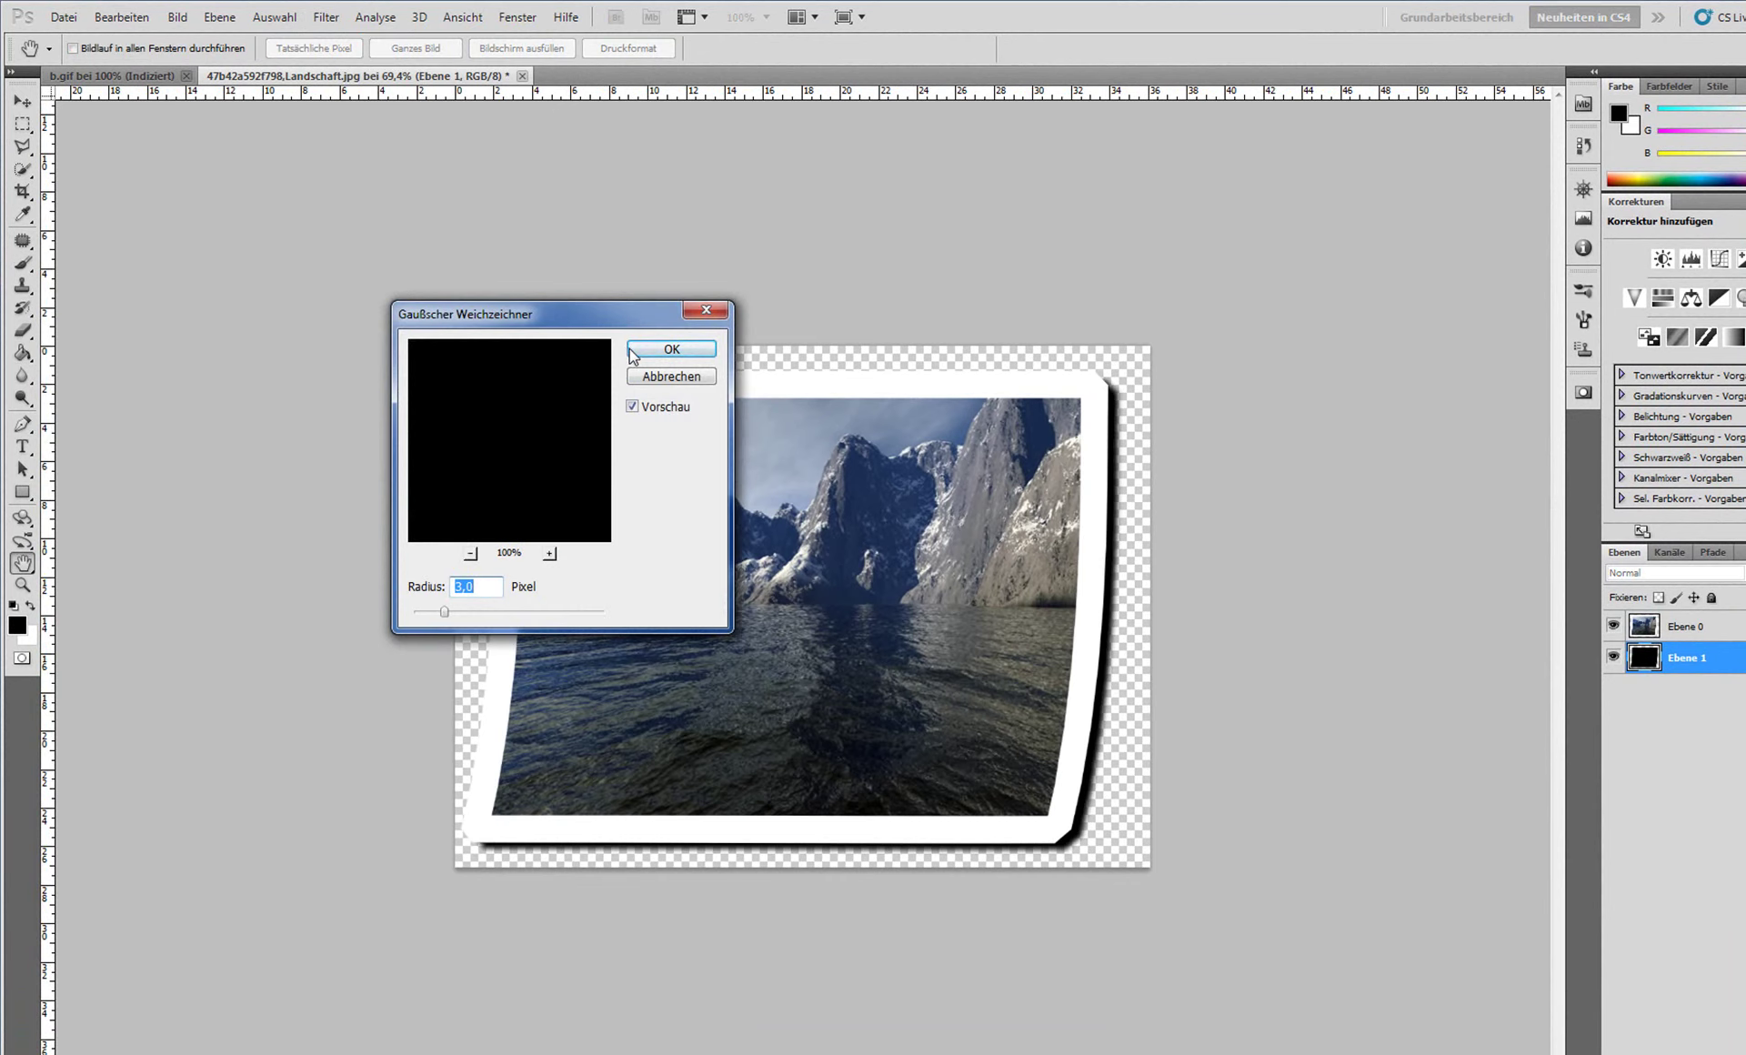
pyautogui.click(670, 350)
# Step: On Ebene 0, draw a small rectangular marquee near the photo's top-left corner
pyautogui.press('g')
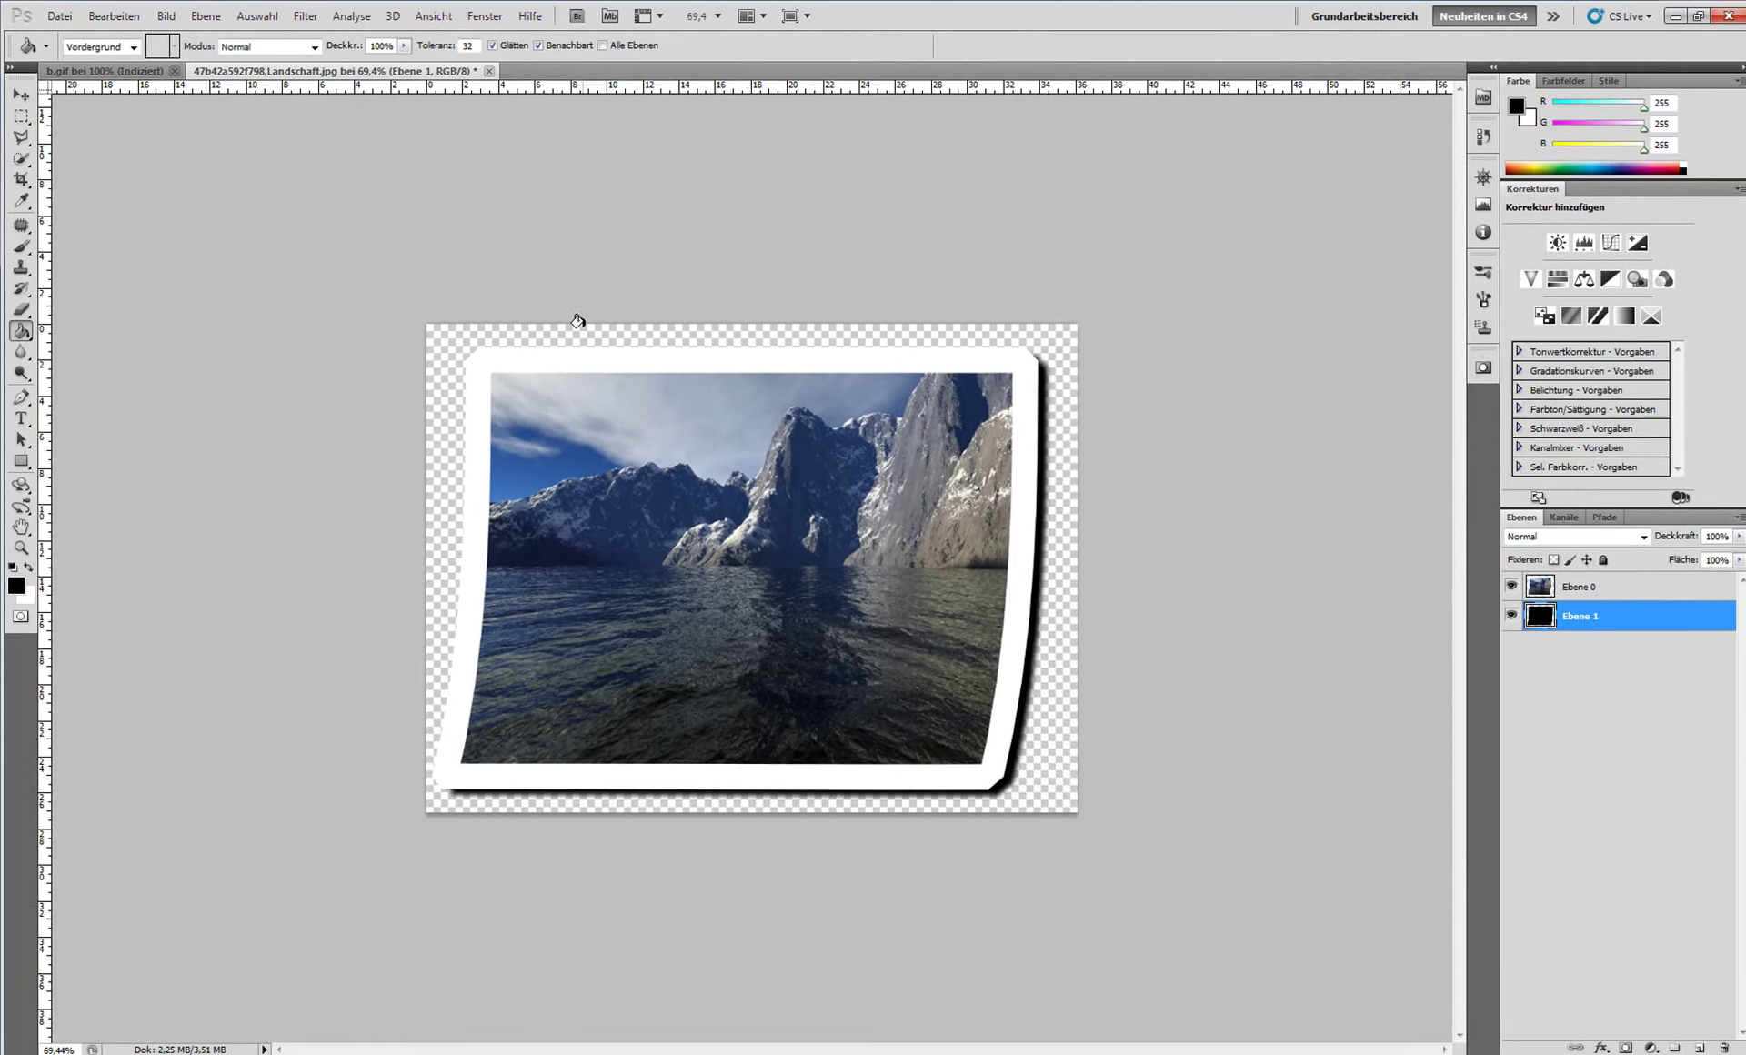
pyautogui.click(1637, 591)
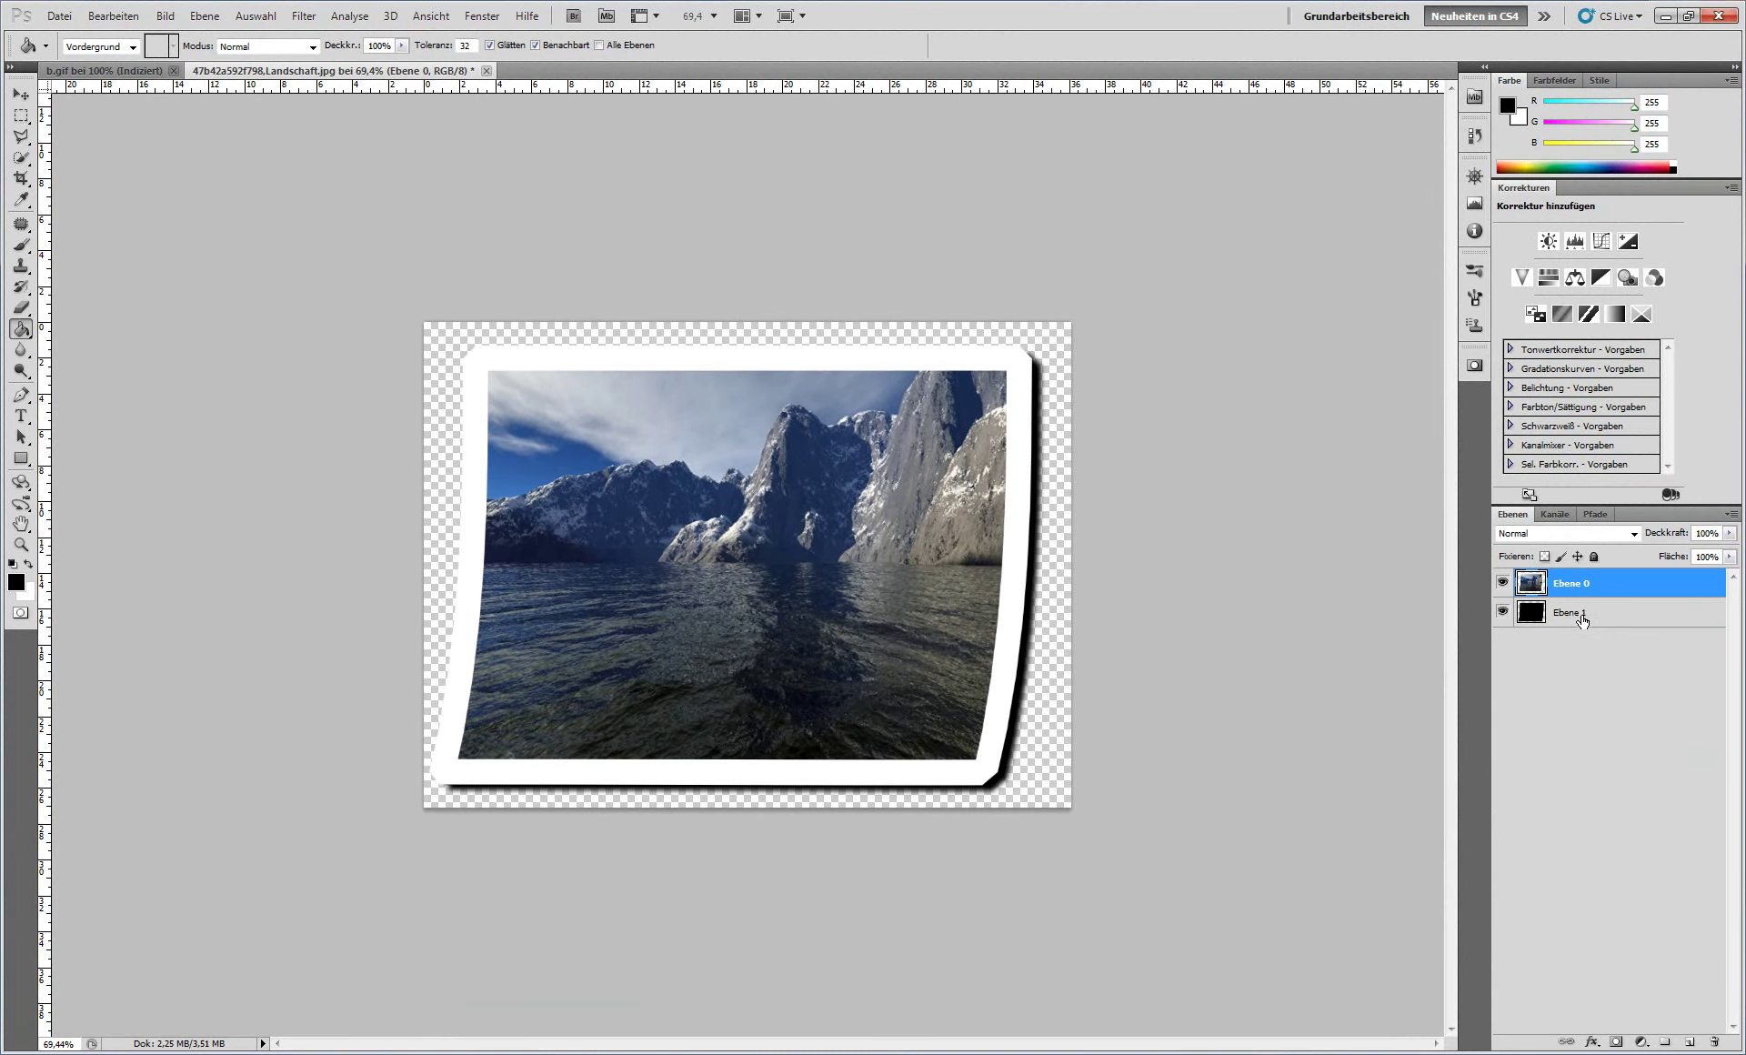
pyautogui.click(1582, 621)
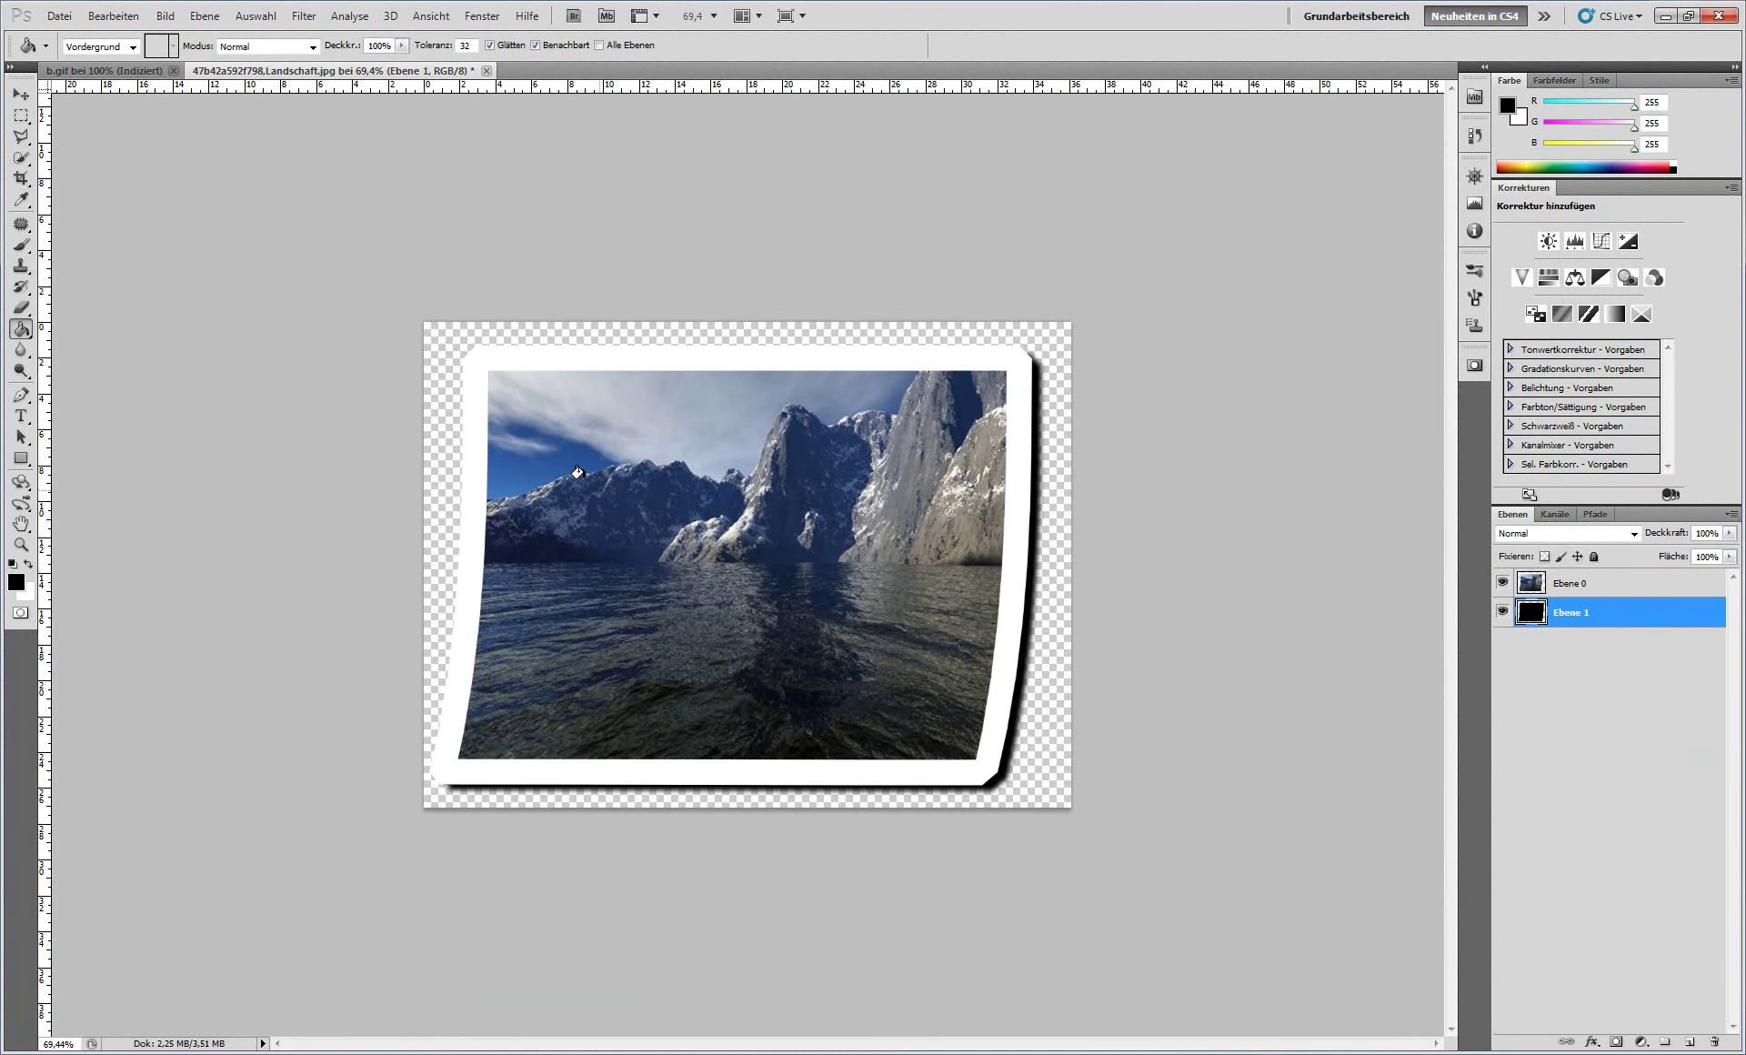
pyautogui.click(1602, 592)
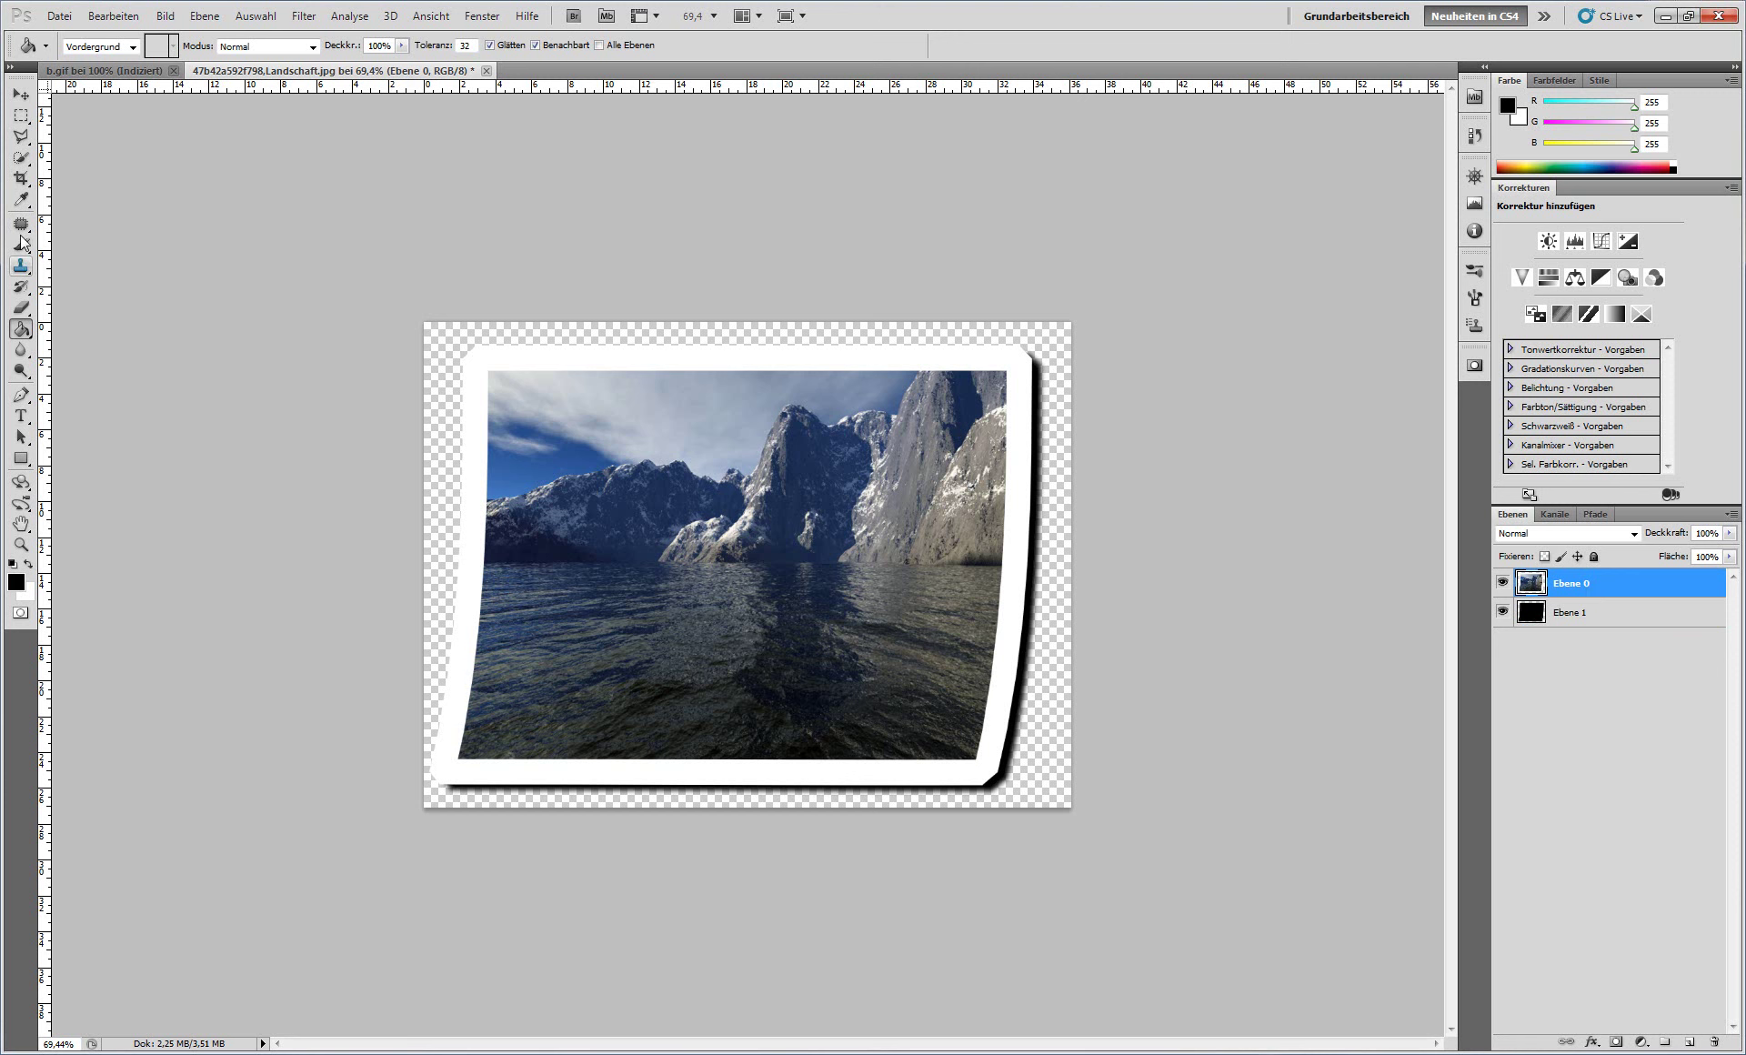
pyautogui.click(20, 117)
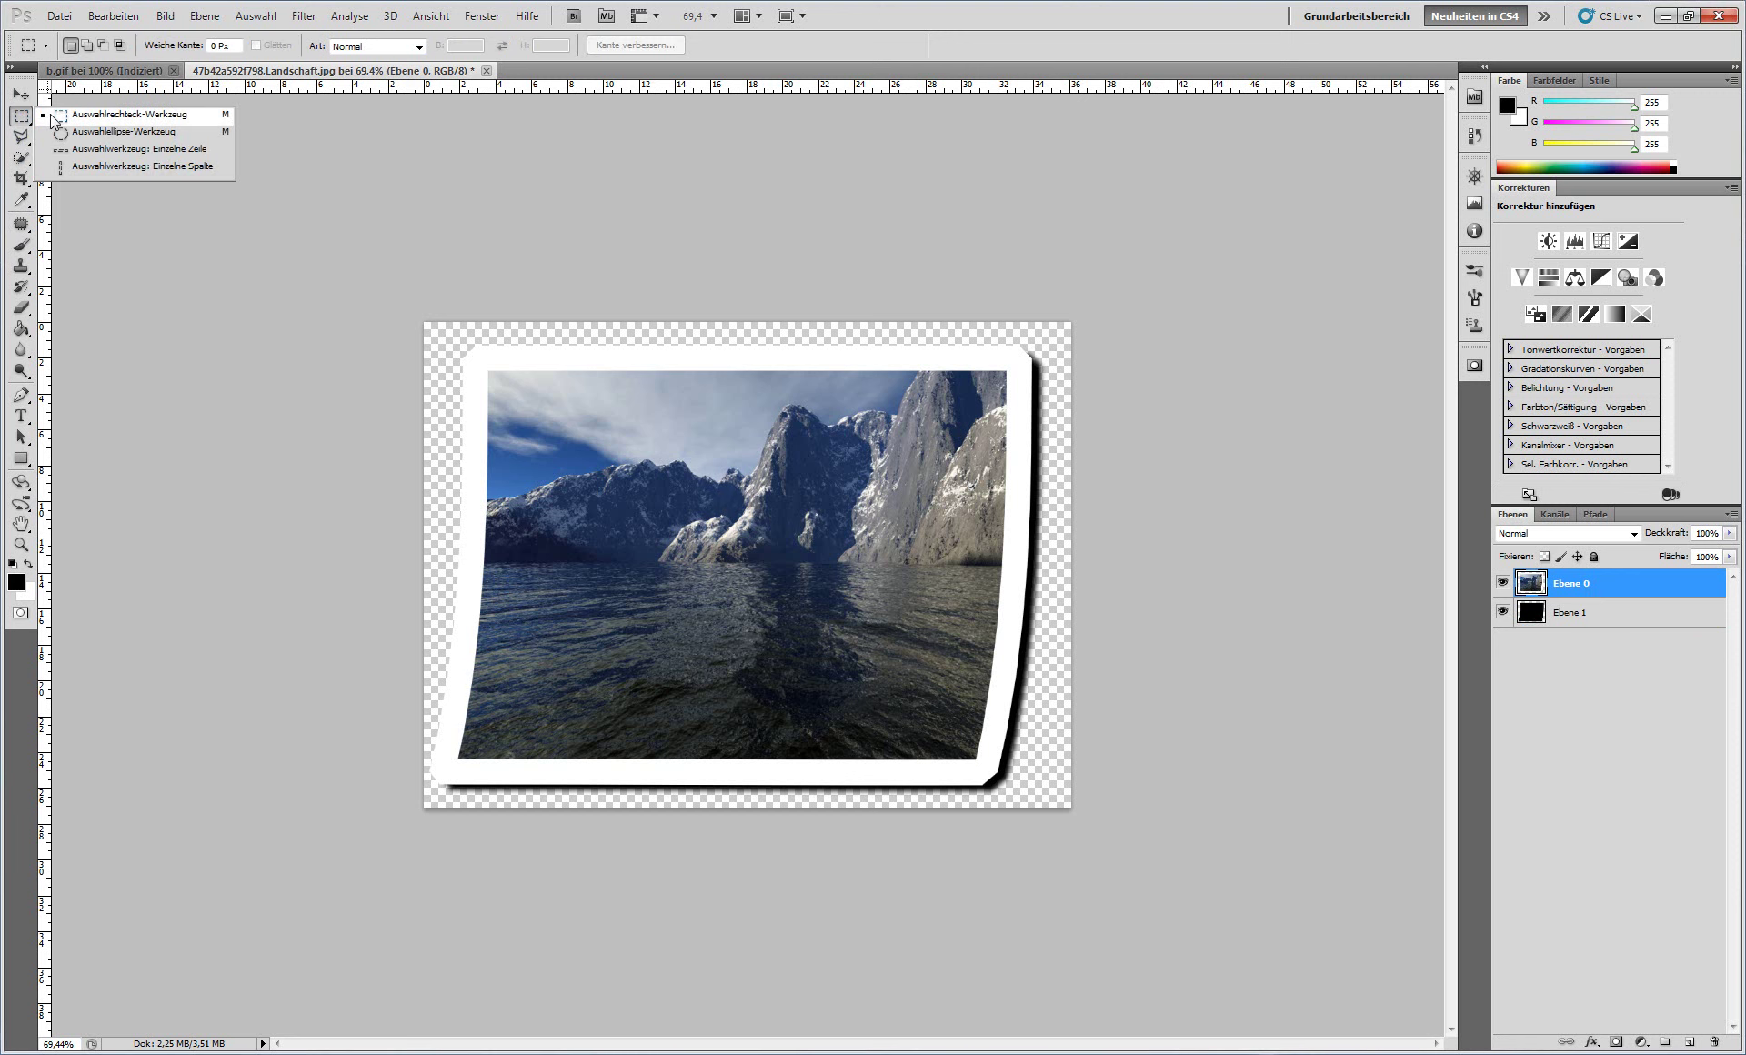
pyautogui.click(54, 120)
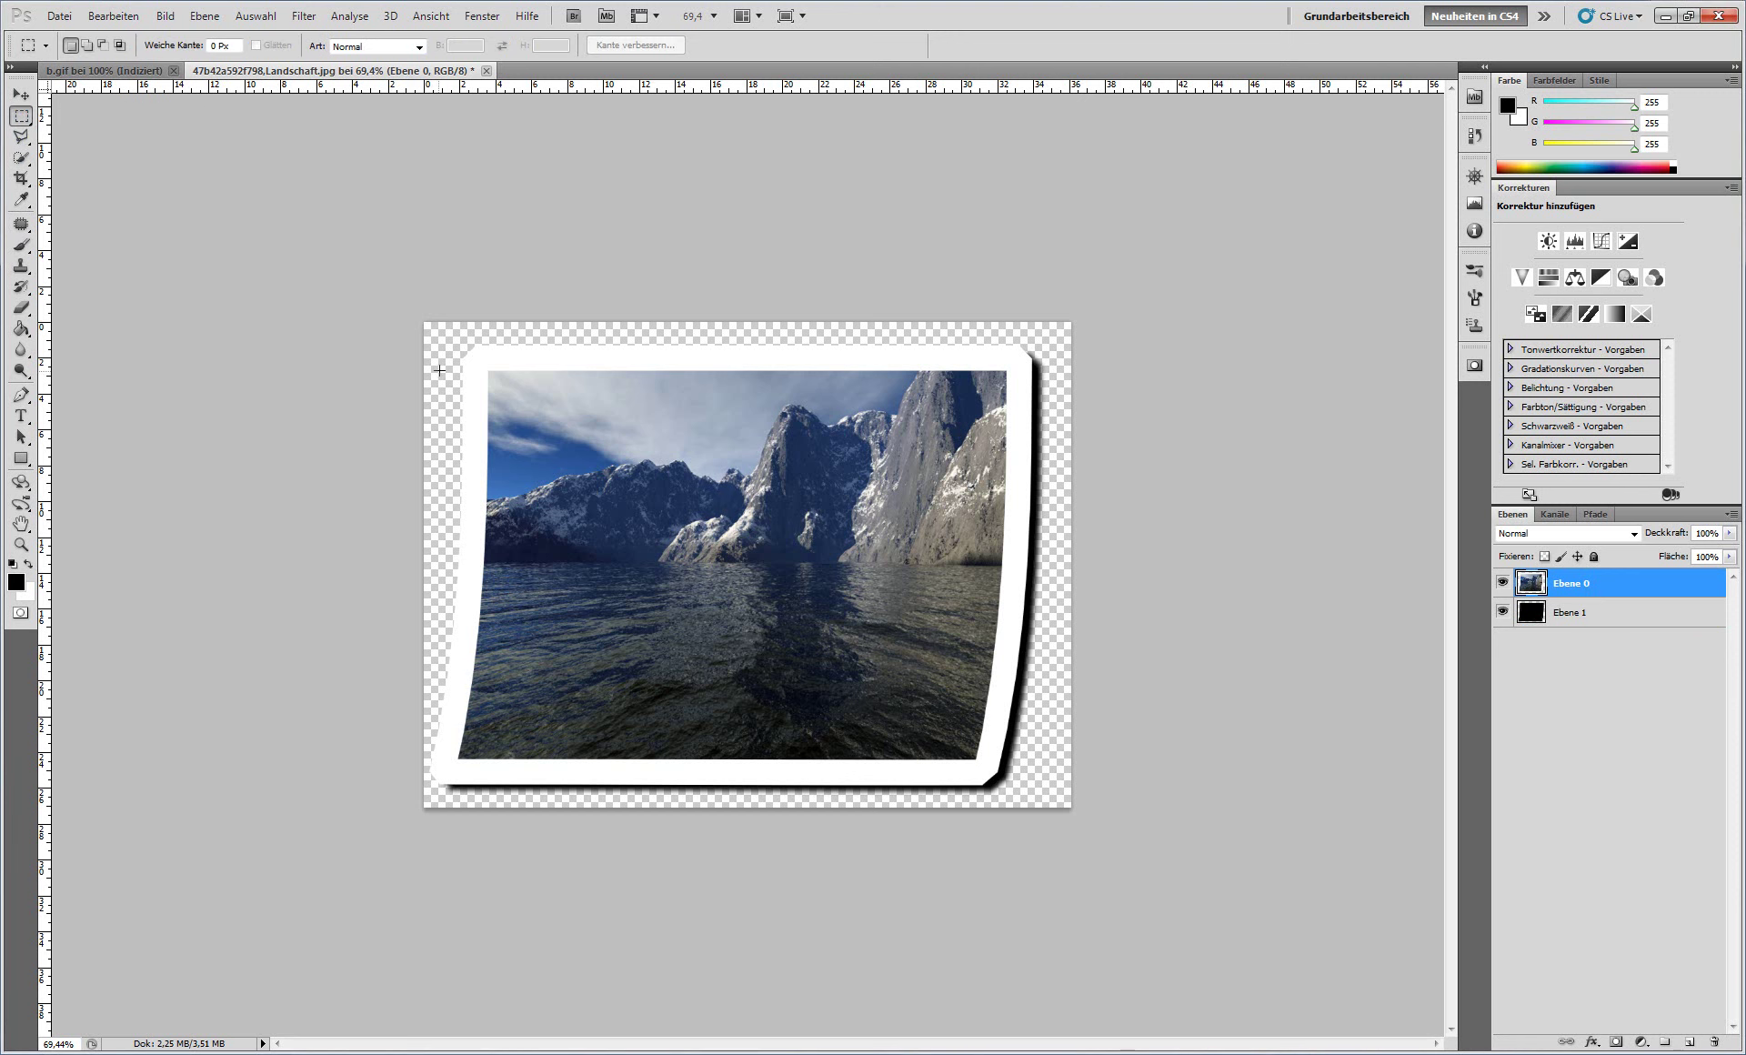
pyautogui.moveTo(466, 403); pyautogui.dragTo(521, 402)
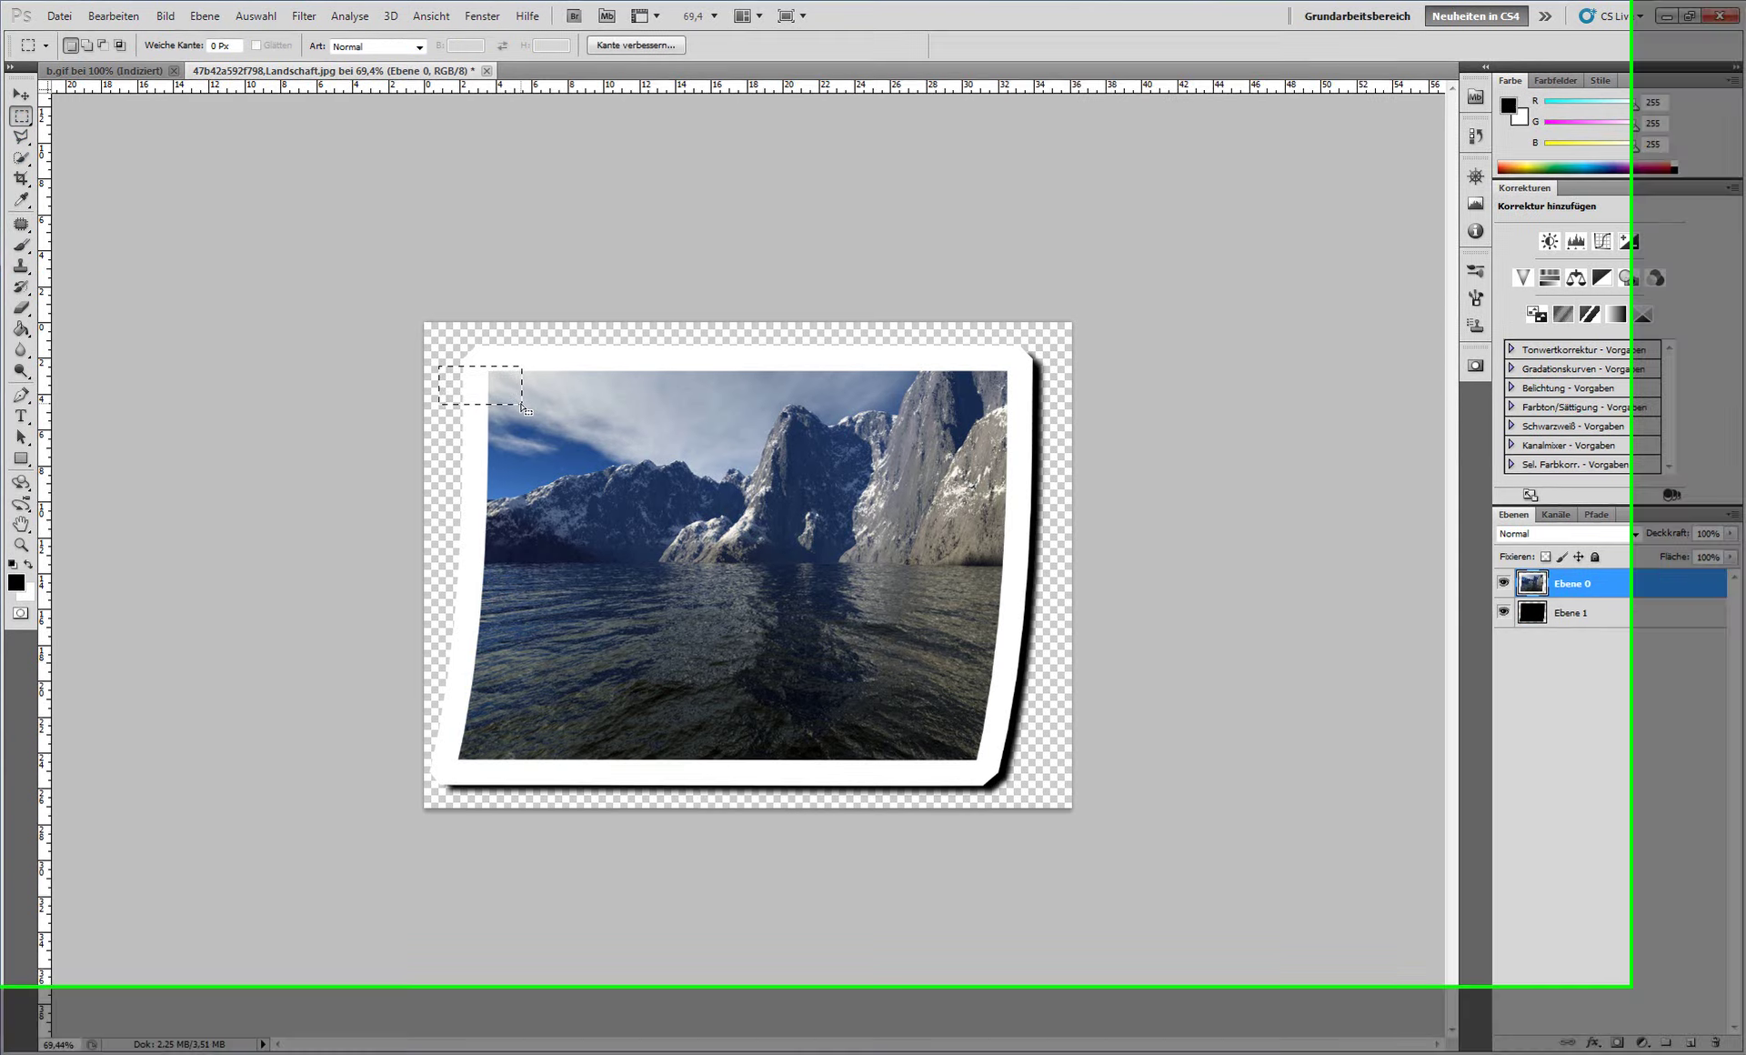
# Step: Move the selection up and rotate it diagonally across the top-left corner
pyautogui.click(274, 16)
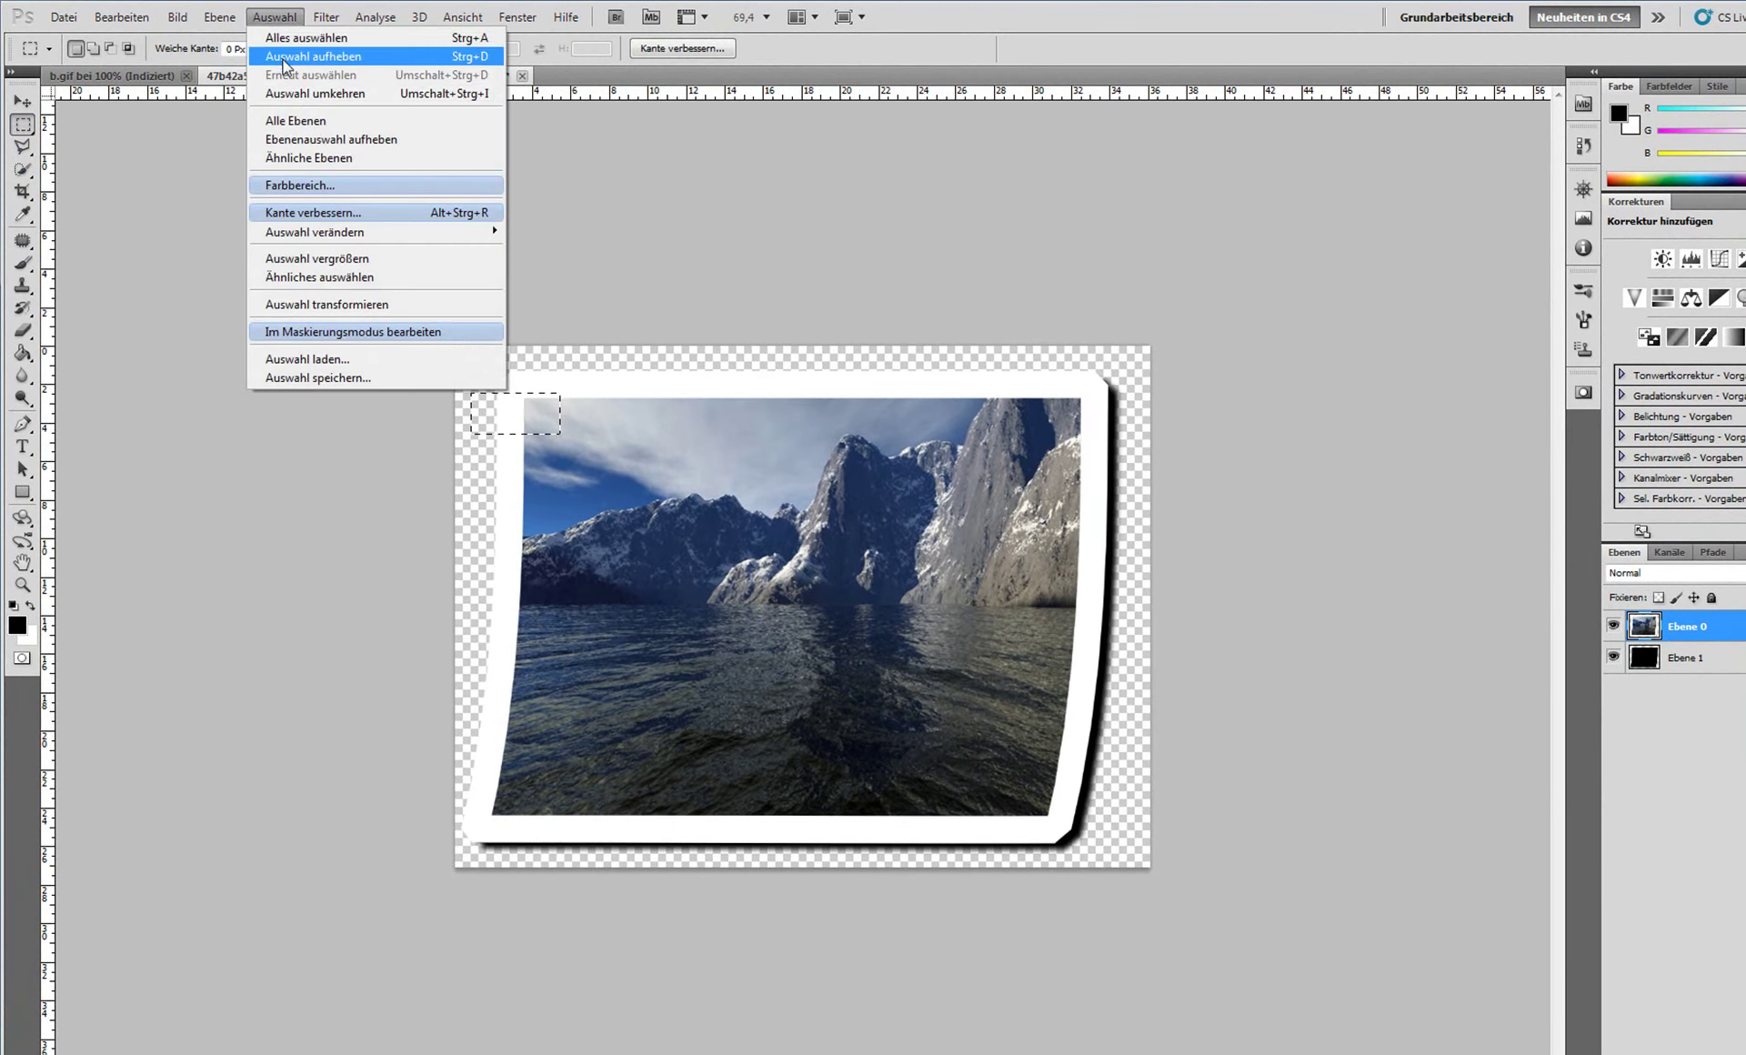
pyautogui.click(372, 304)
pyautogui.moveTo(541, 425); pyautogui.dragTo(538, 406)
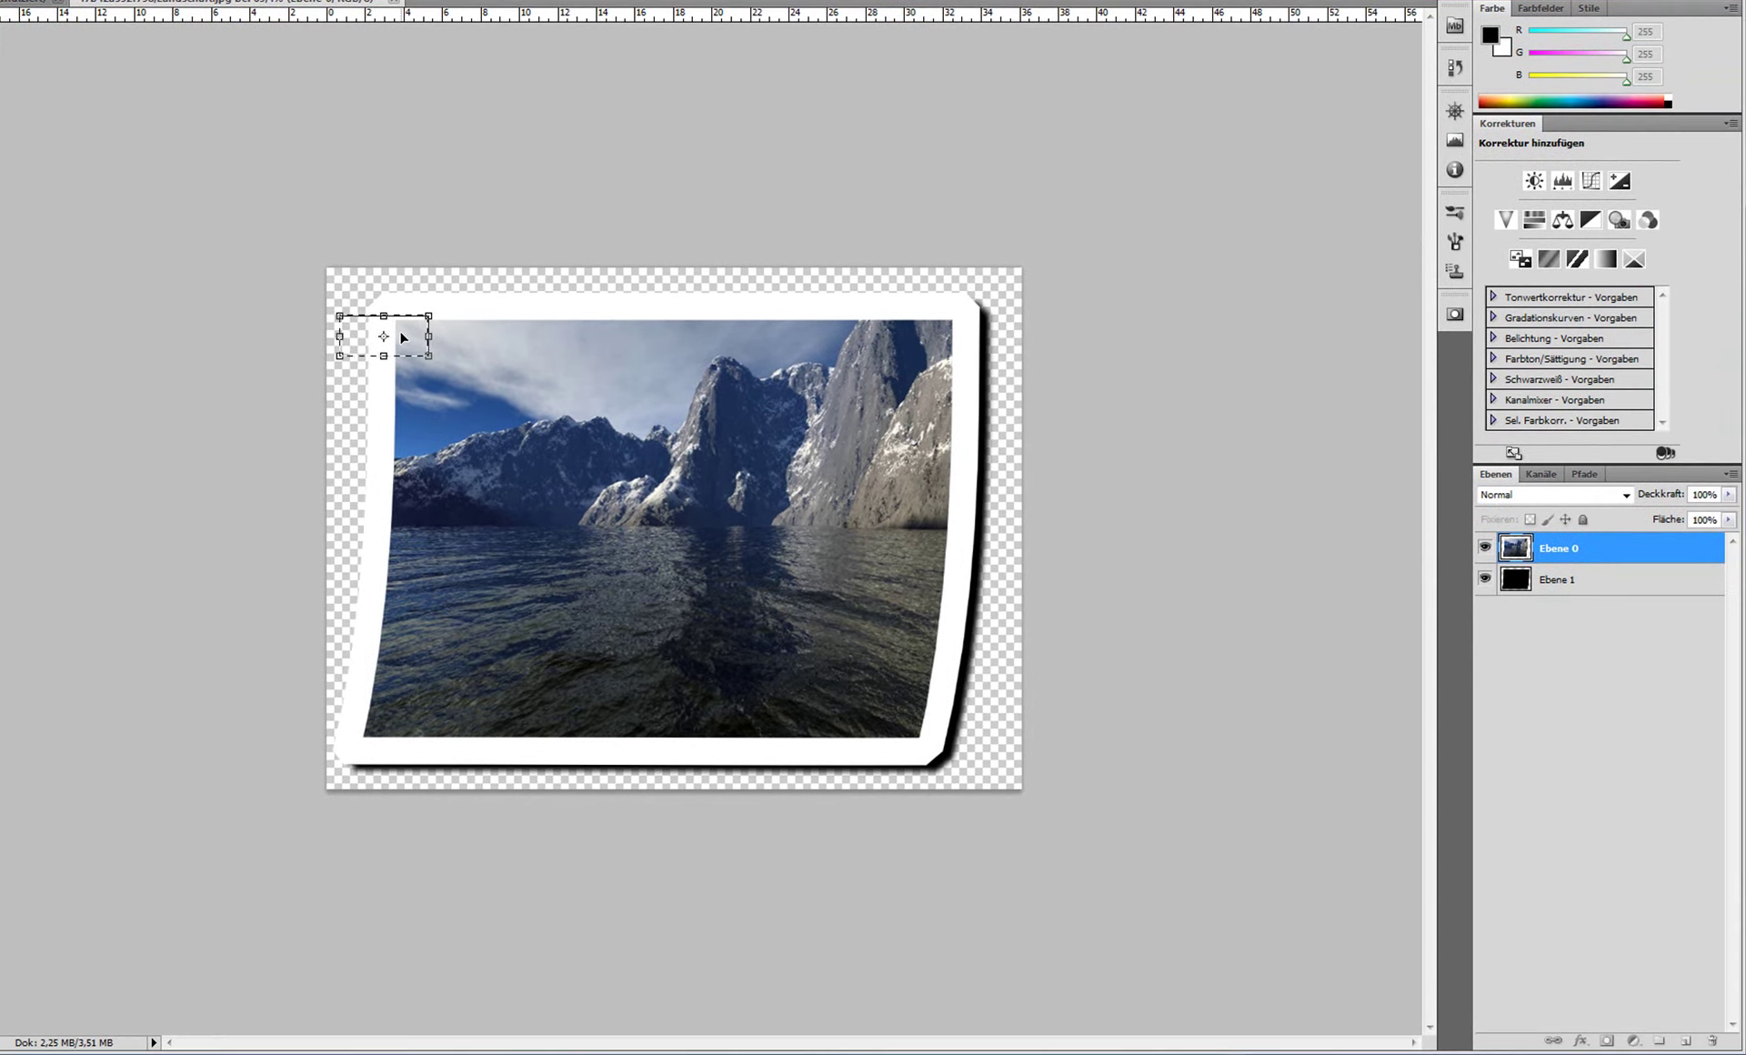
pyautogui.rightClick(401, 332)
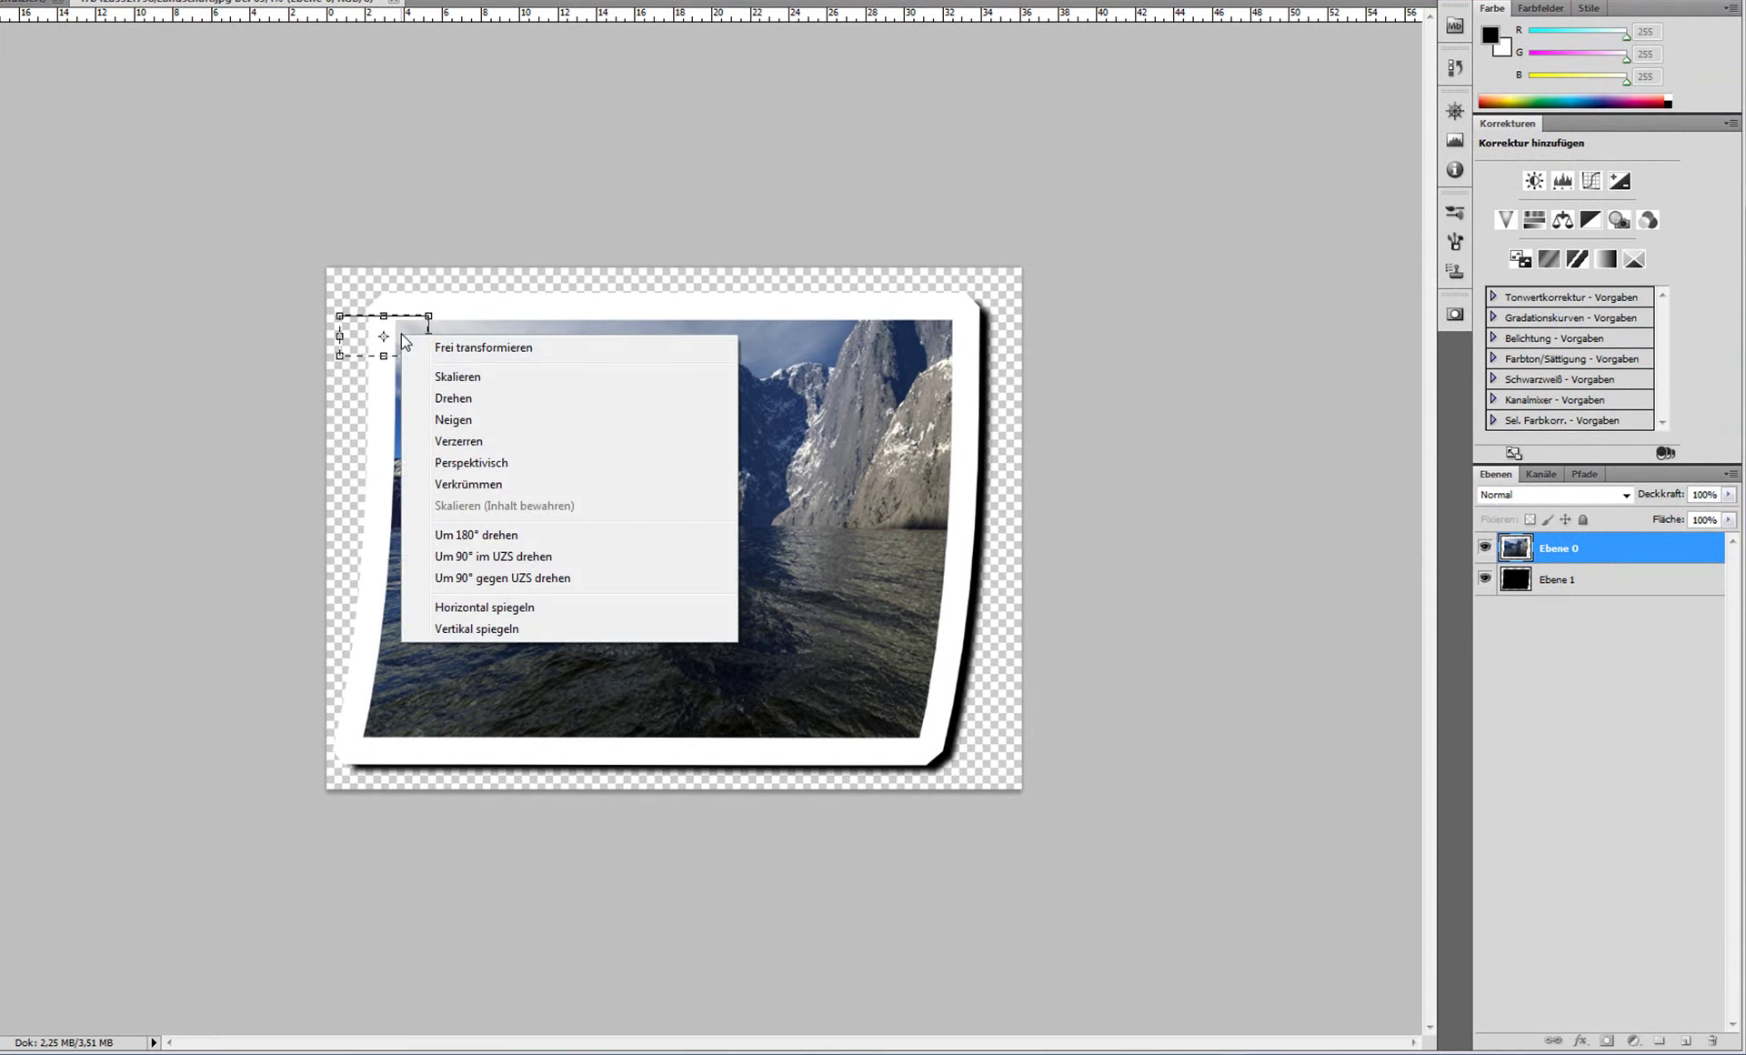
pyautogui.click(470, 394)
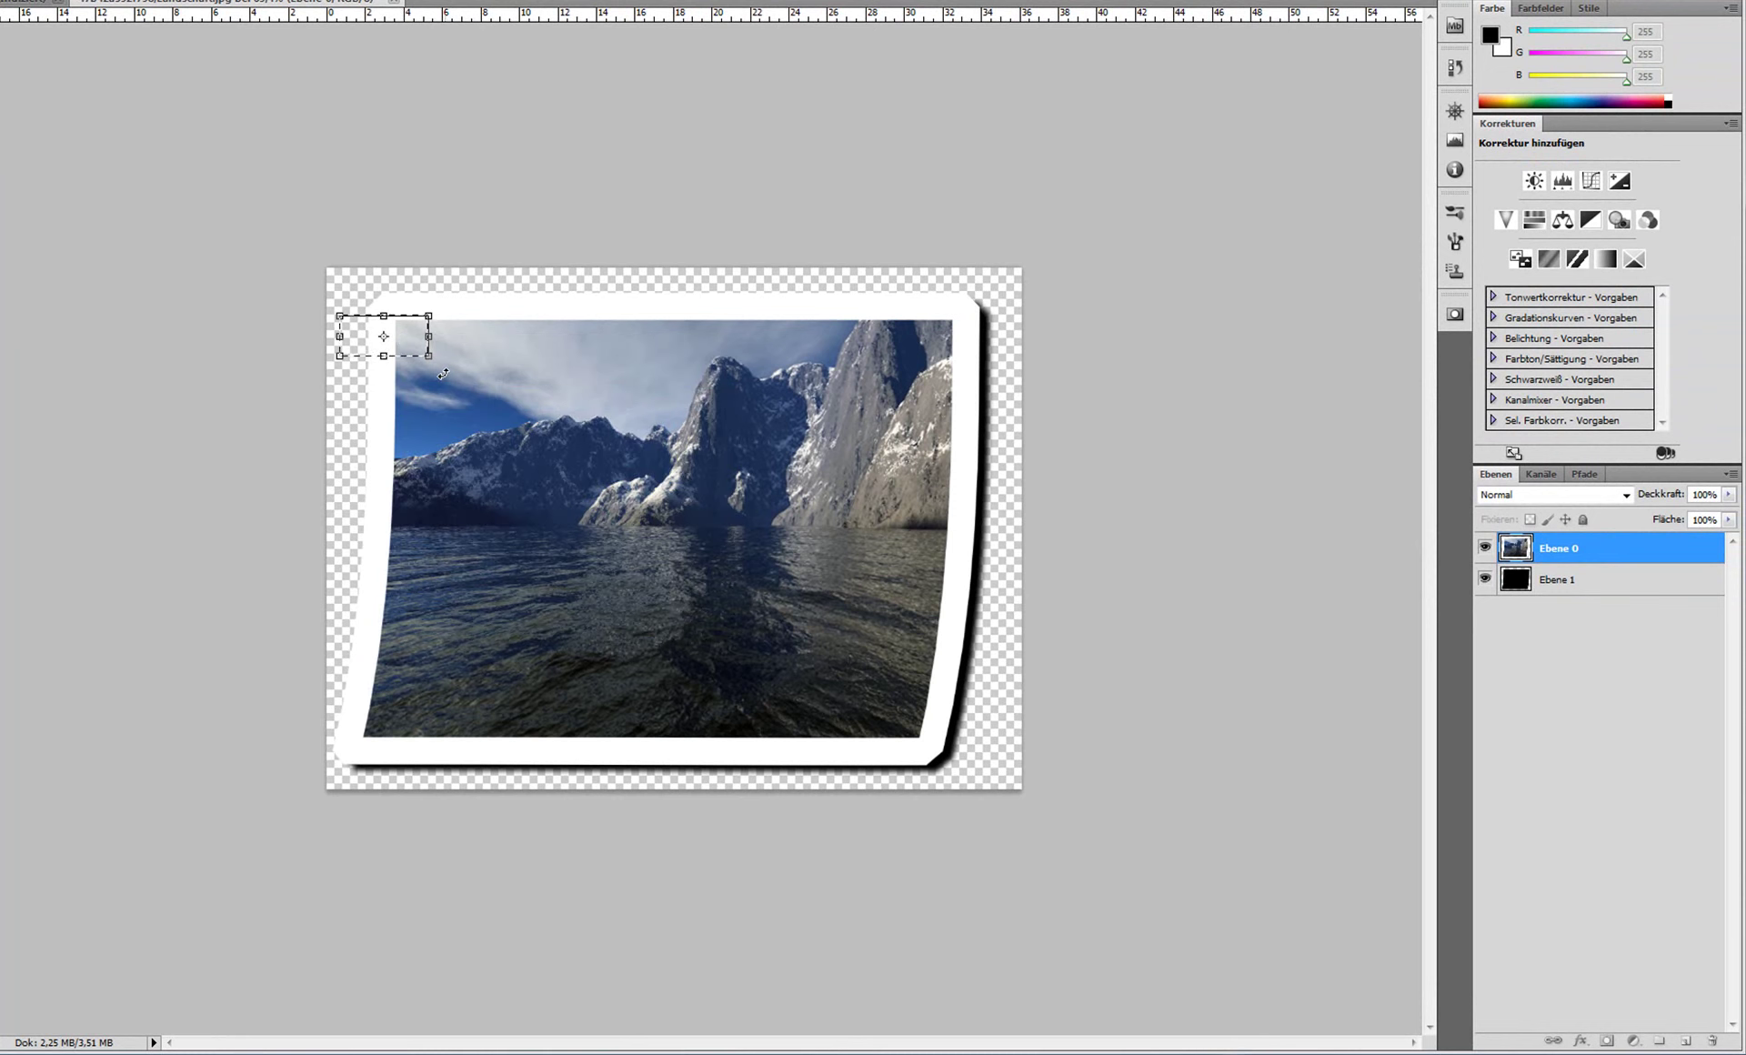
pyautogui.moveTo(432, 369)
pyautogui.mouseDown()
pyautogui.moveTo(419, 383)
pyautogui.moveTo(429, 311)
pyautogui.moveTo(405, 300)
pyautogui.moveTo(406, 328)
pyautogui.mouseUp()
pyautogui.press('Return')
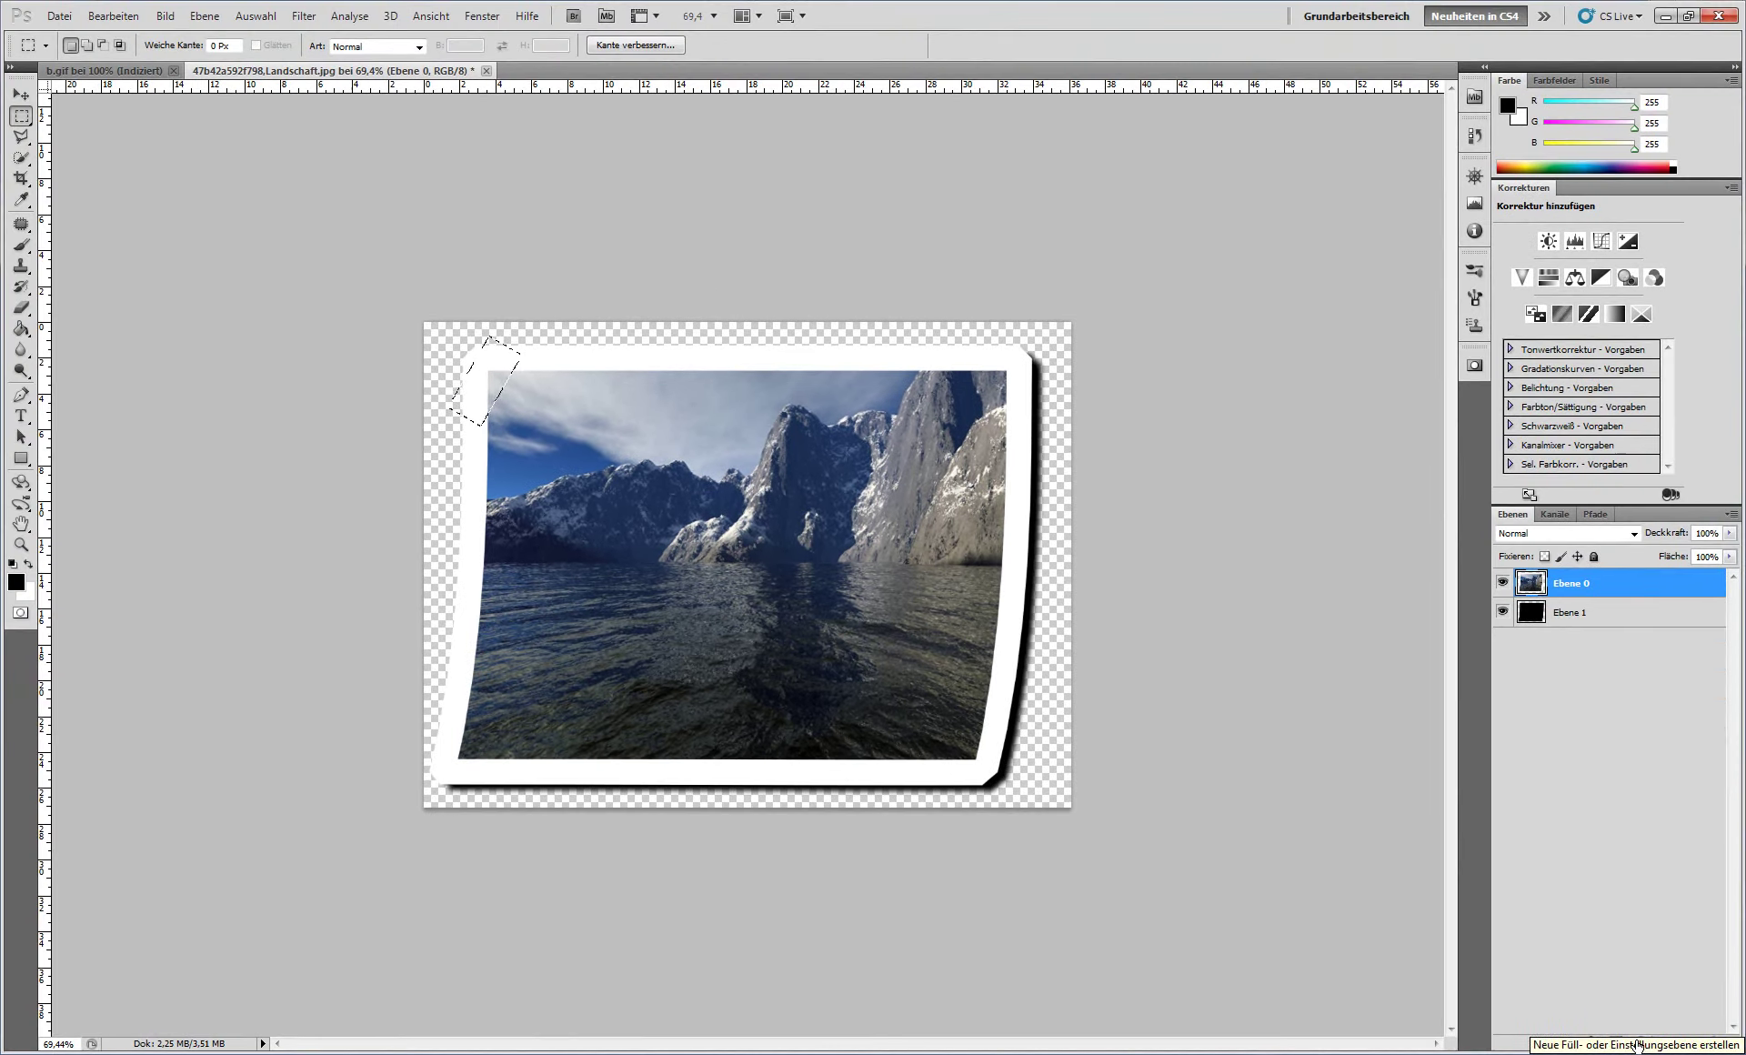
# Step: Create a white (ffffff) Volltonfarbe fill layer, Farbfüllung 1, and target its layer mask
pyautogui.click(1636, 1045)
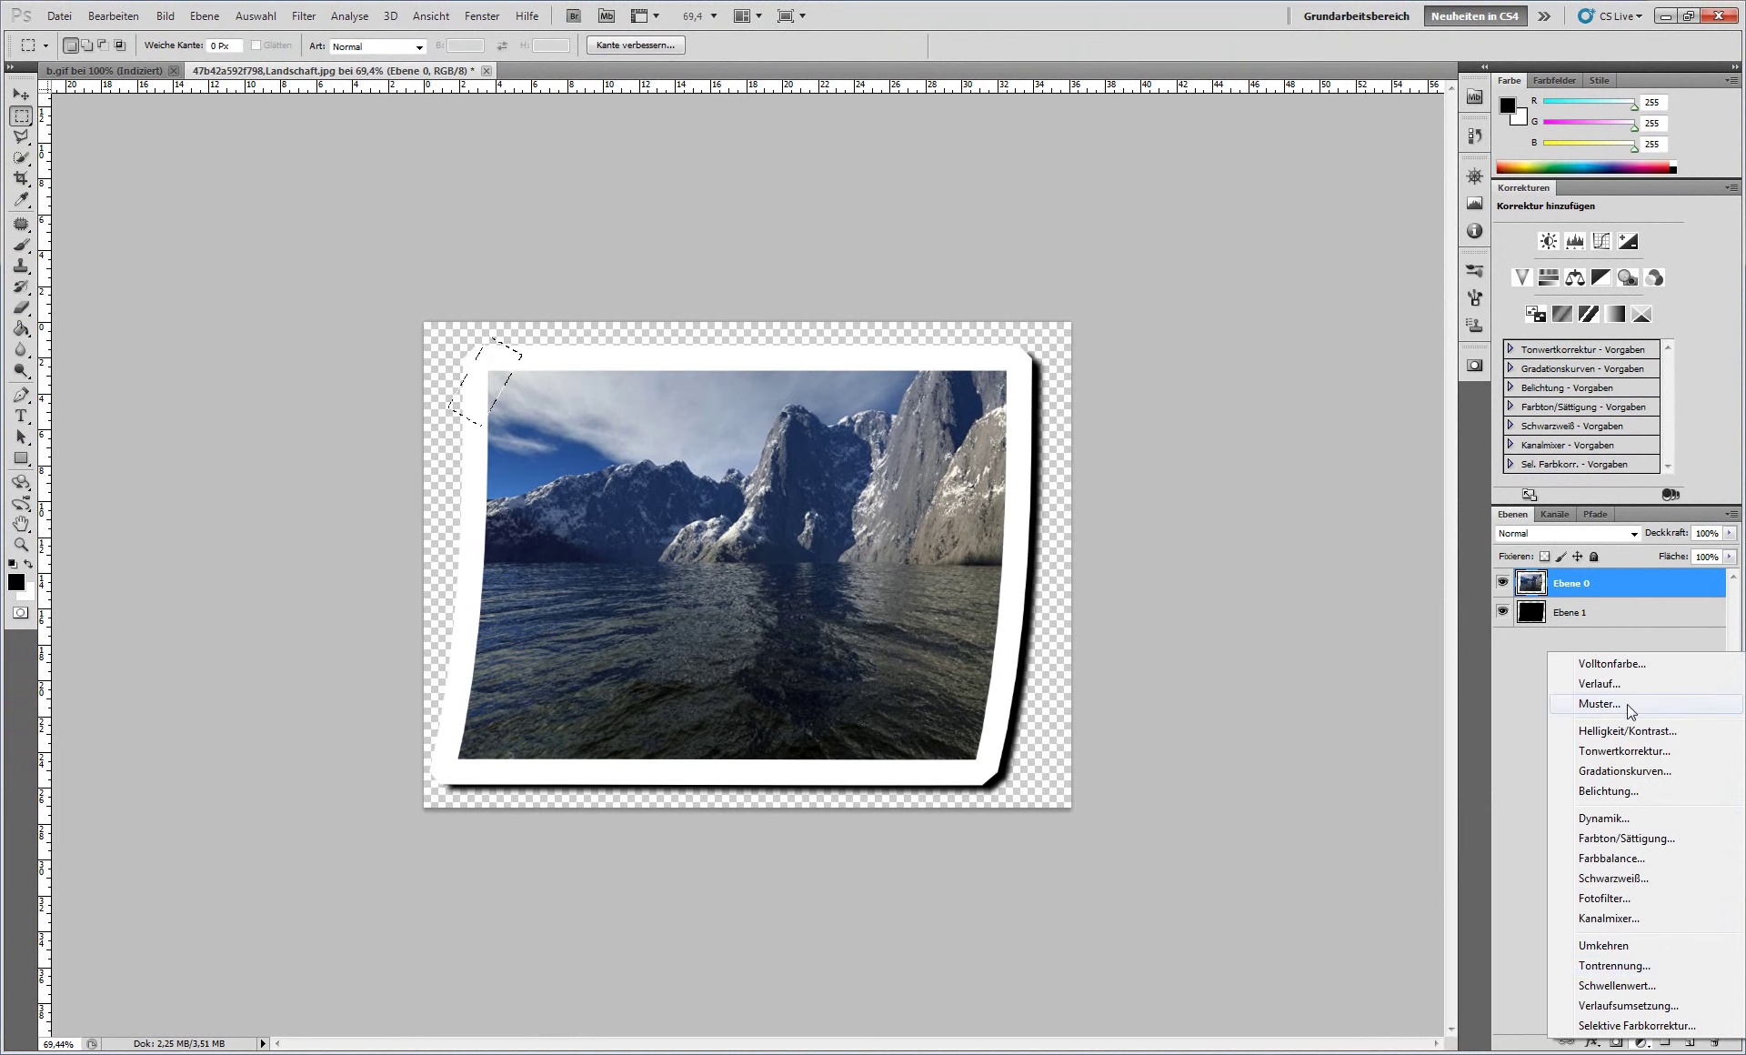
pyautogui.click(1625, 668)
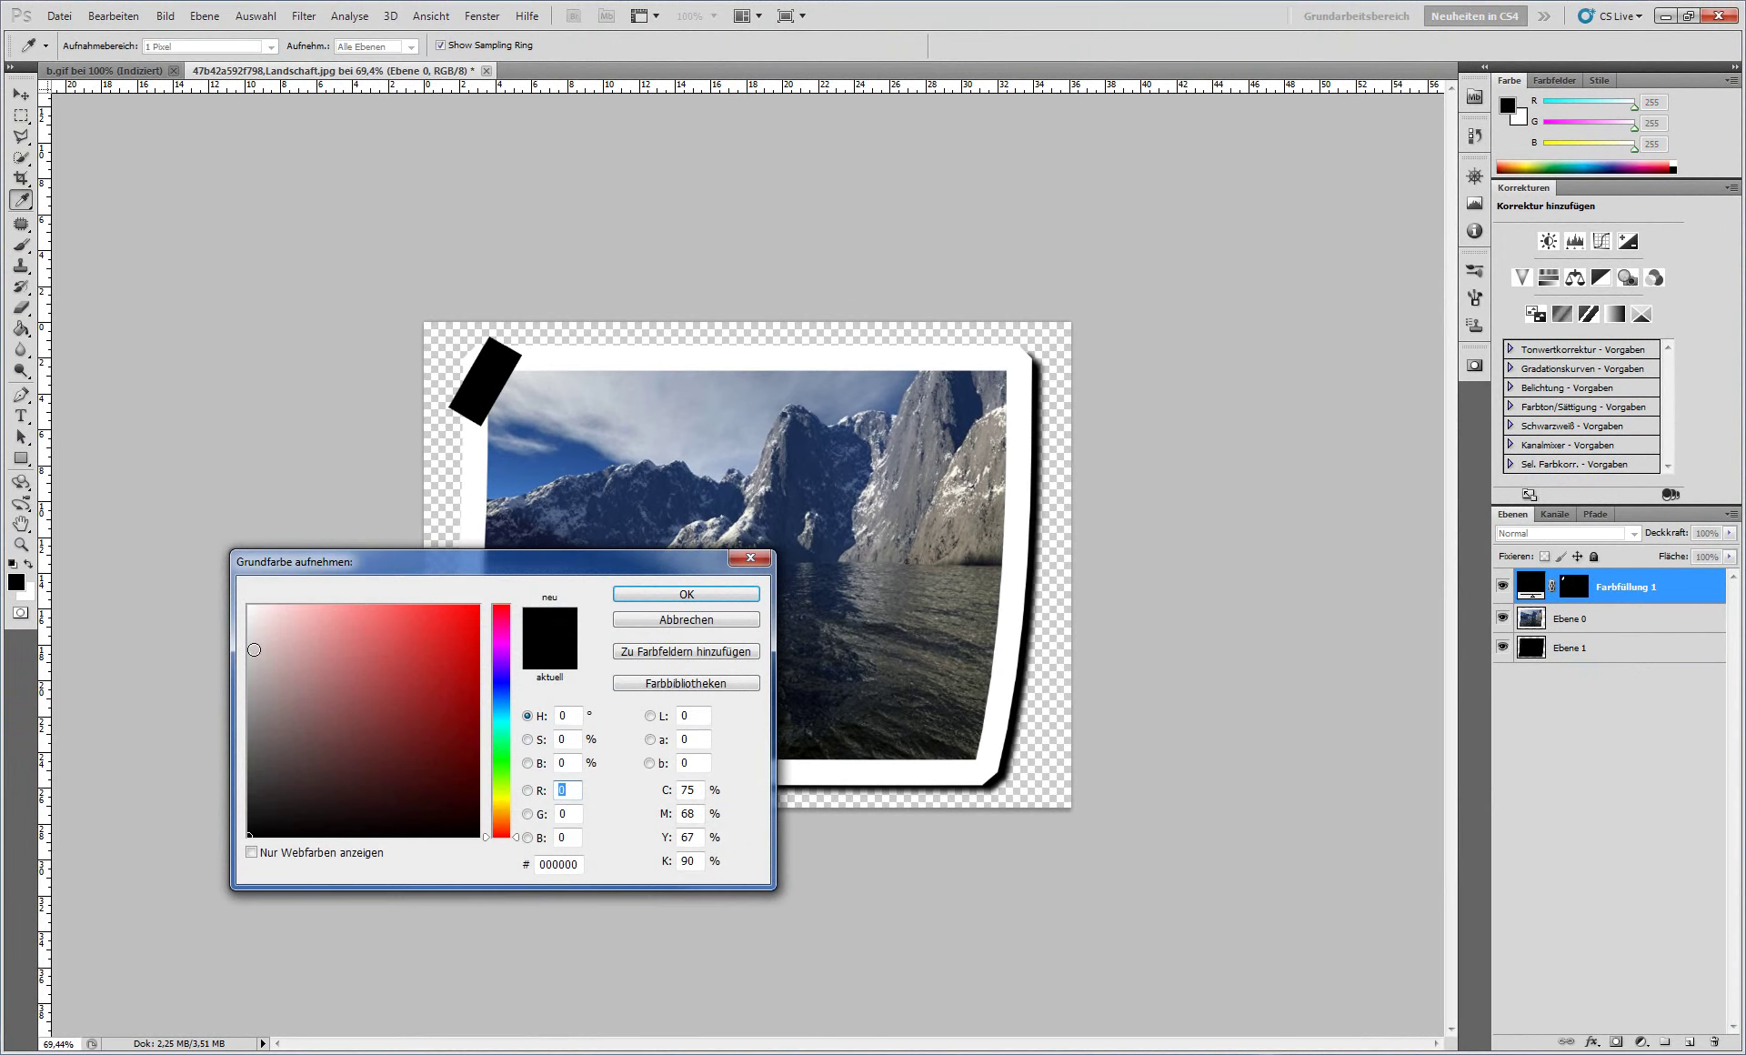
pyautogui.click(249, 606)
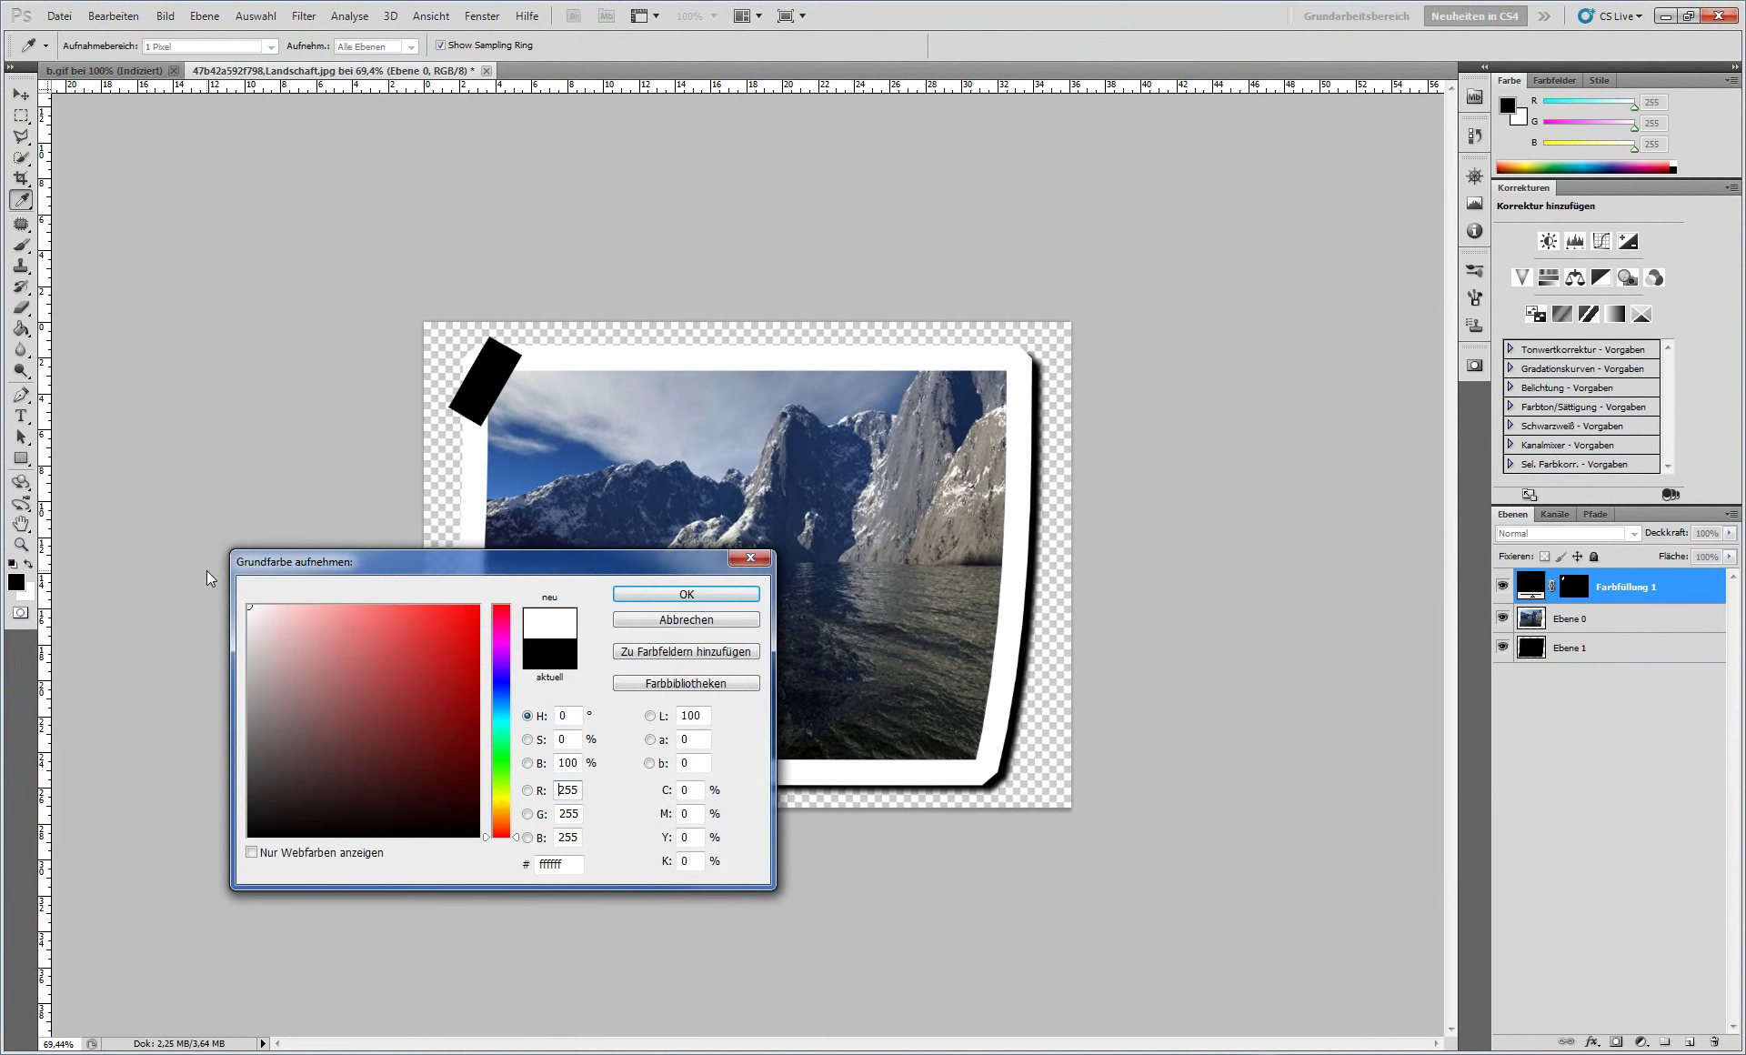
pyautogui.click(656, 593)
pyautogui.press('m')
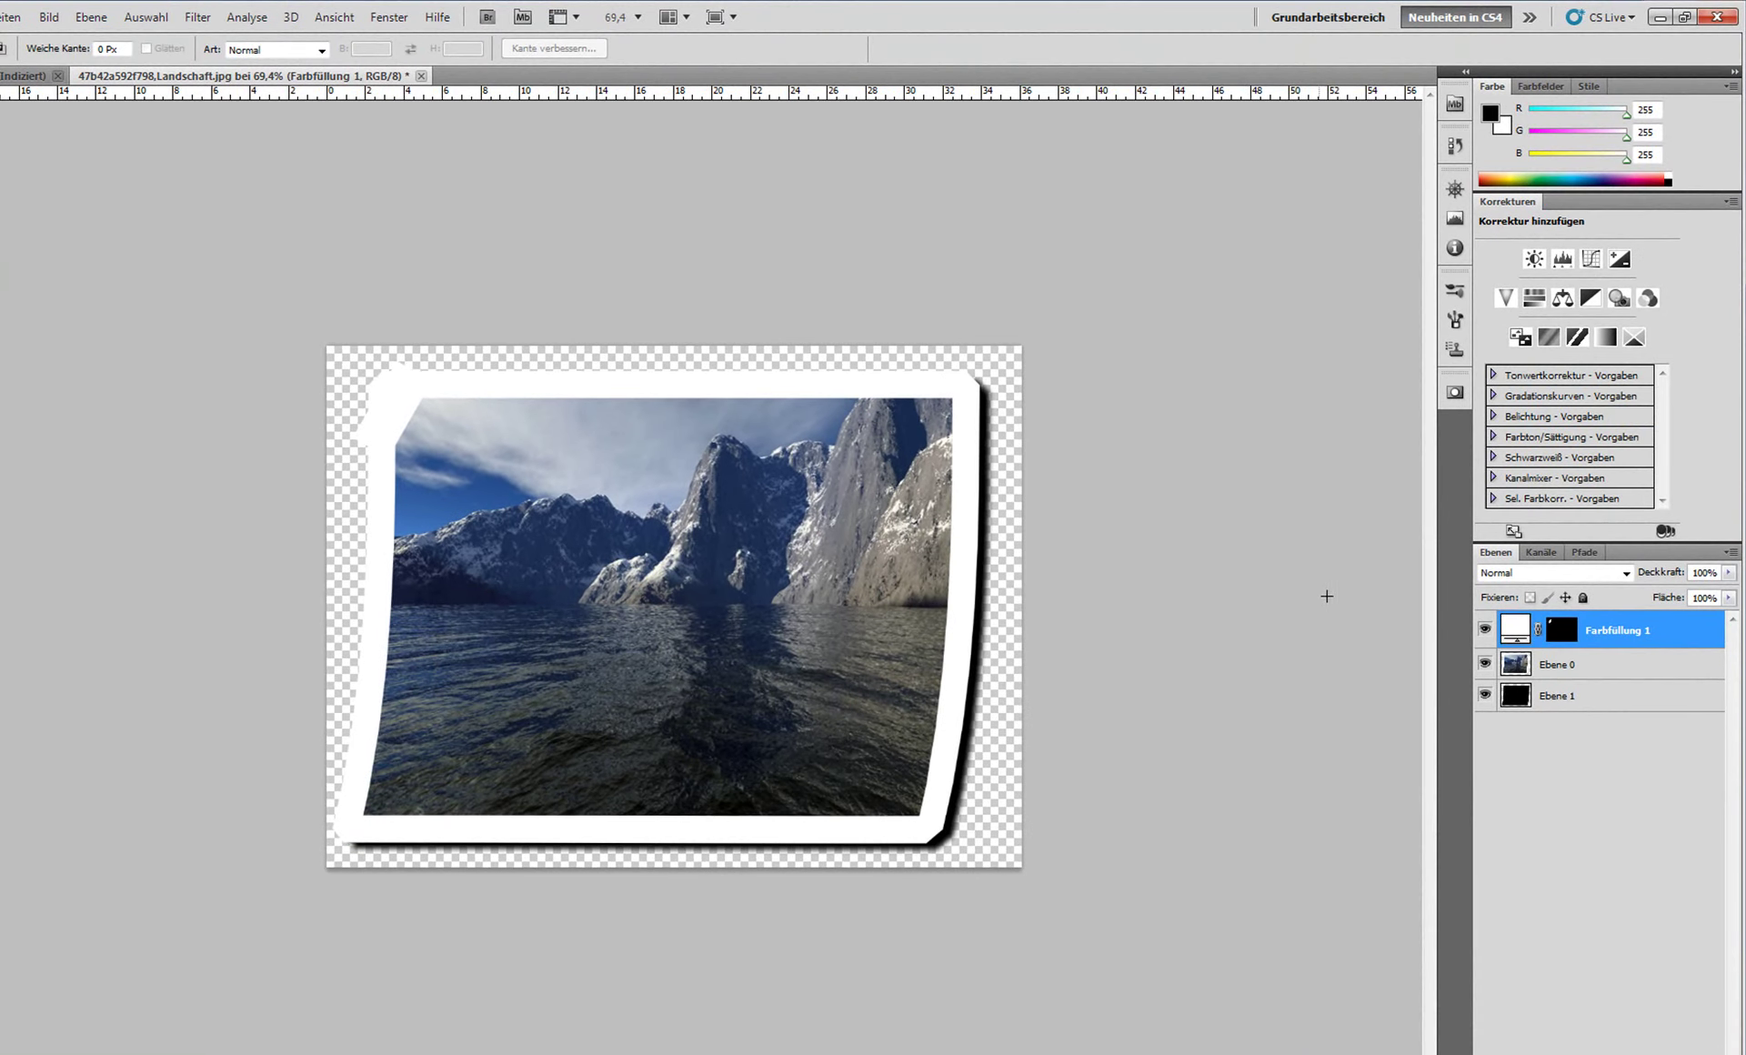
pyautogui.click(1561, 636)
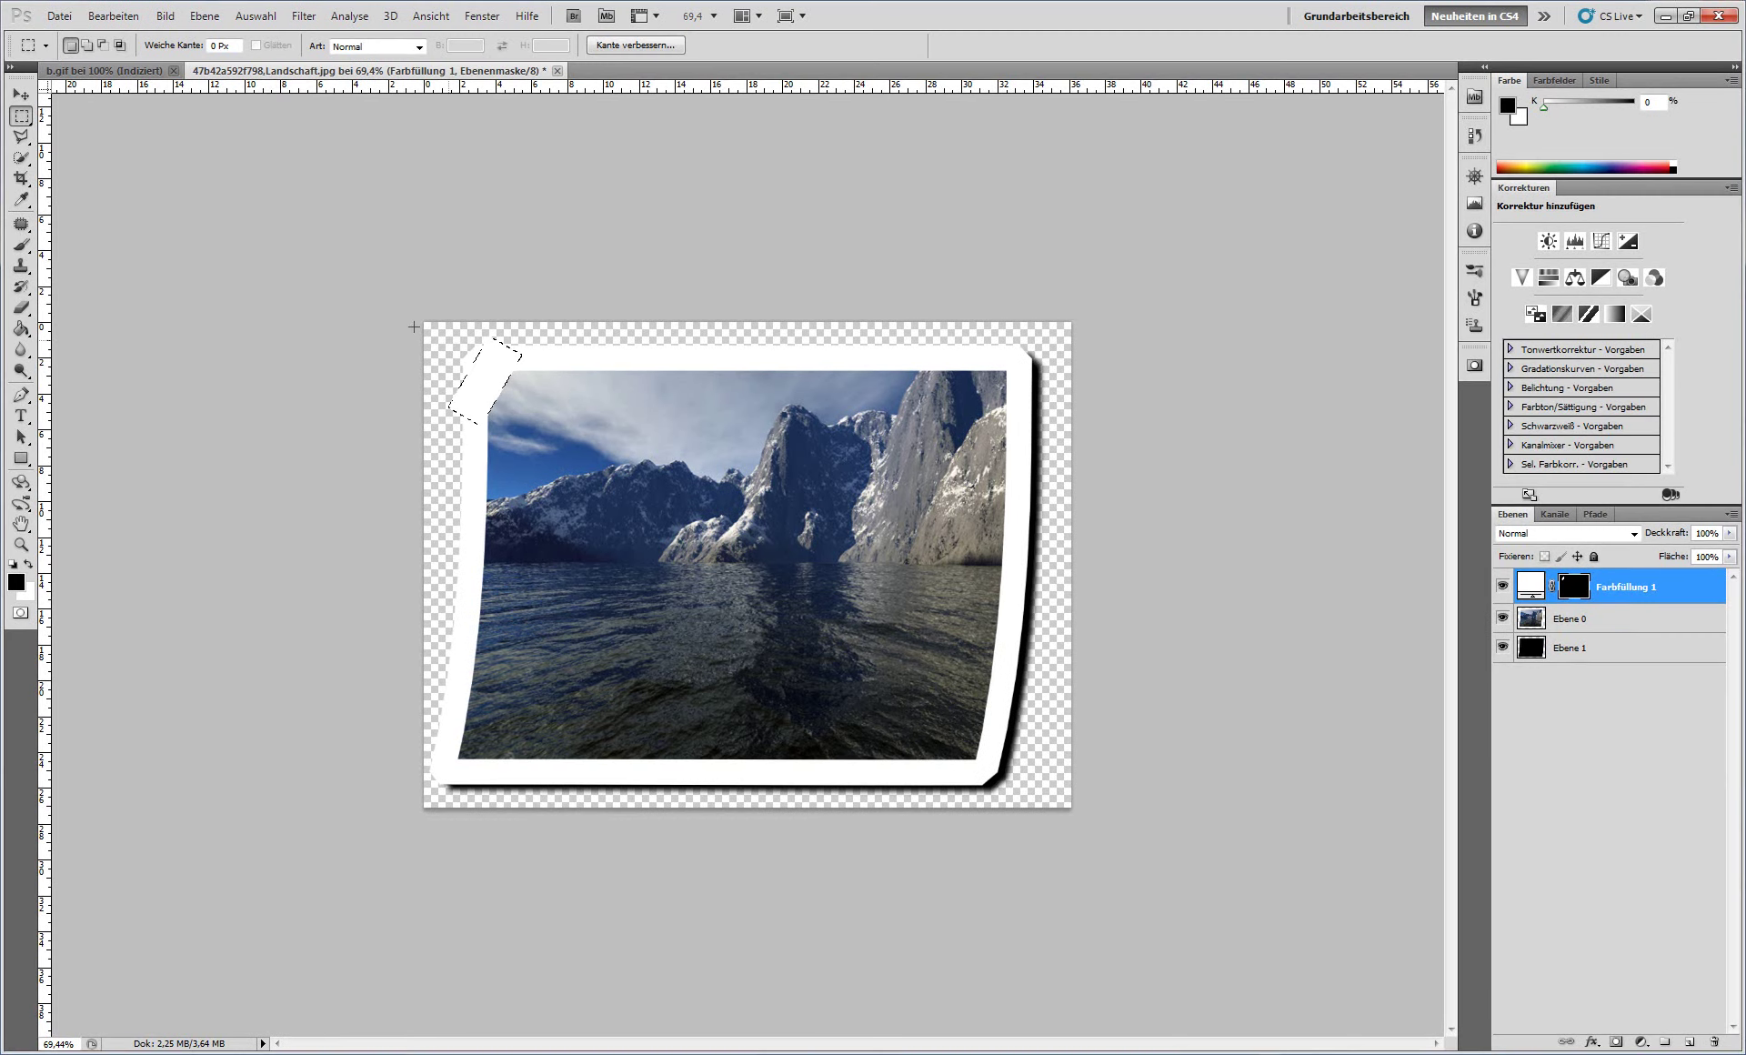
# Step: Move the tape selection to the top-right corner and rotate it to about -75°
pyautogui.click(256, 15)
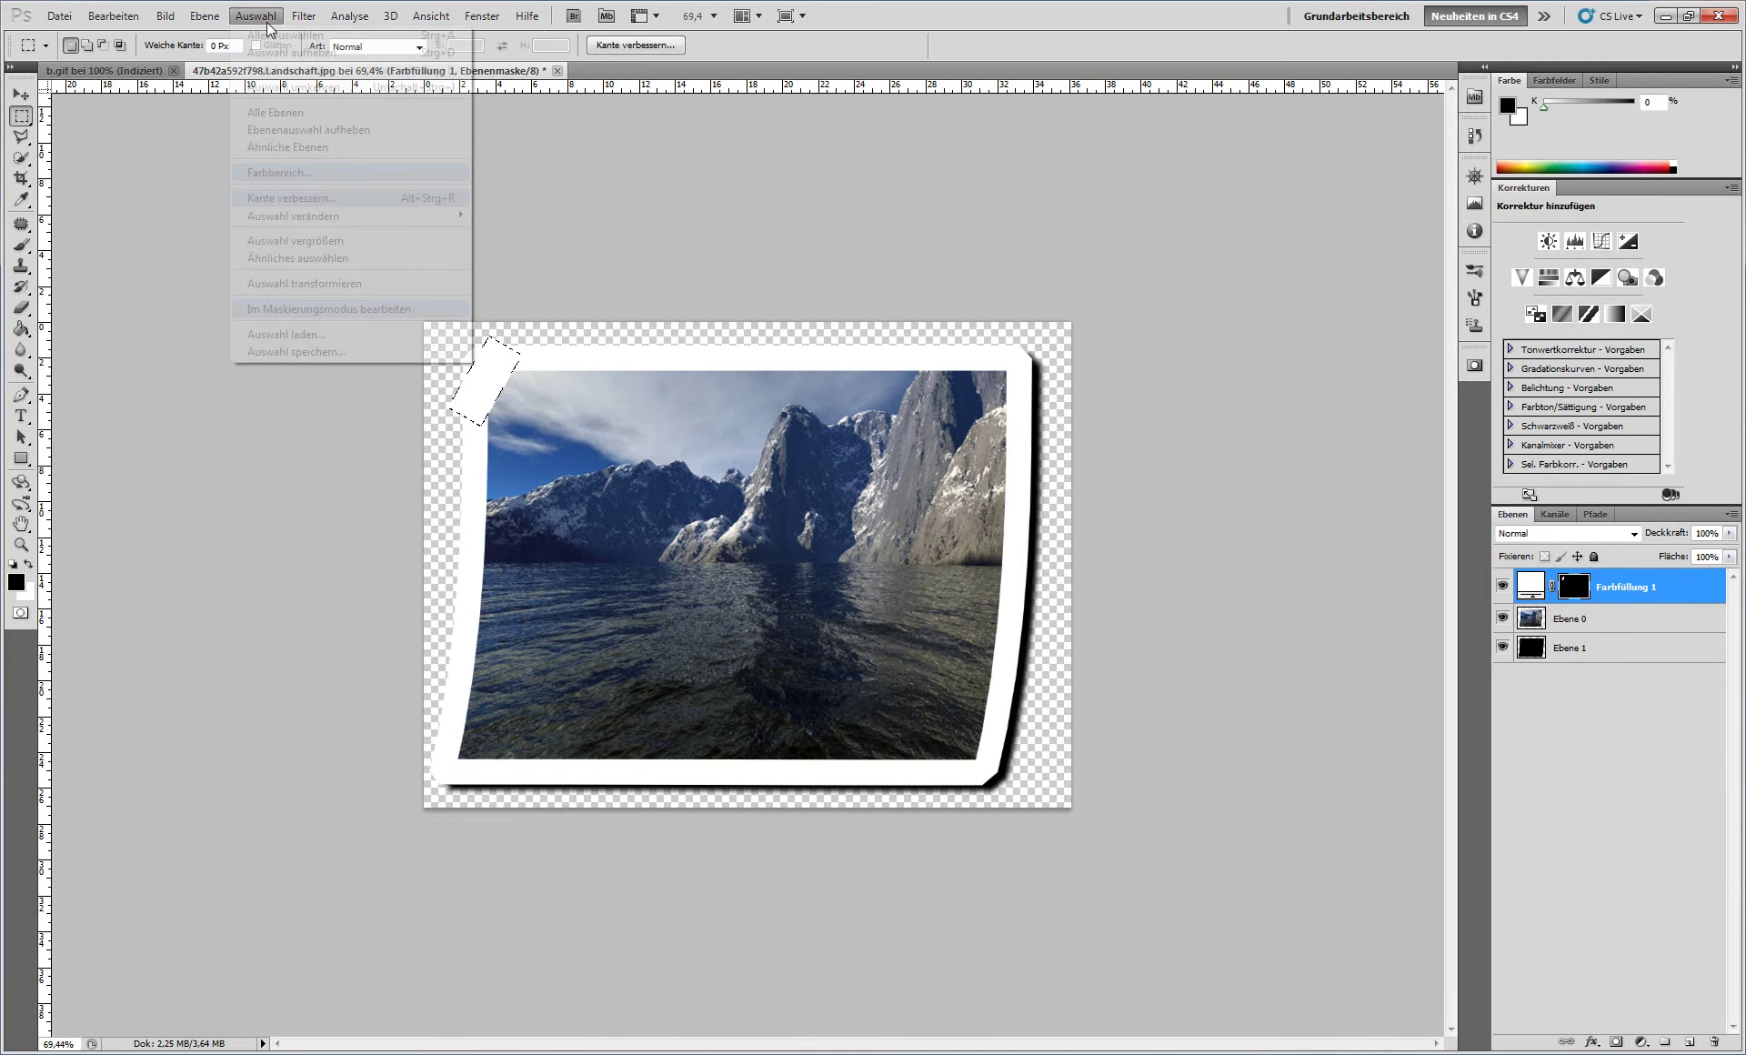
pyautogui.click(345, 282)
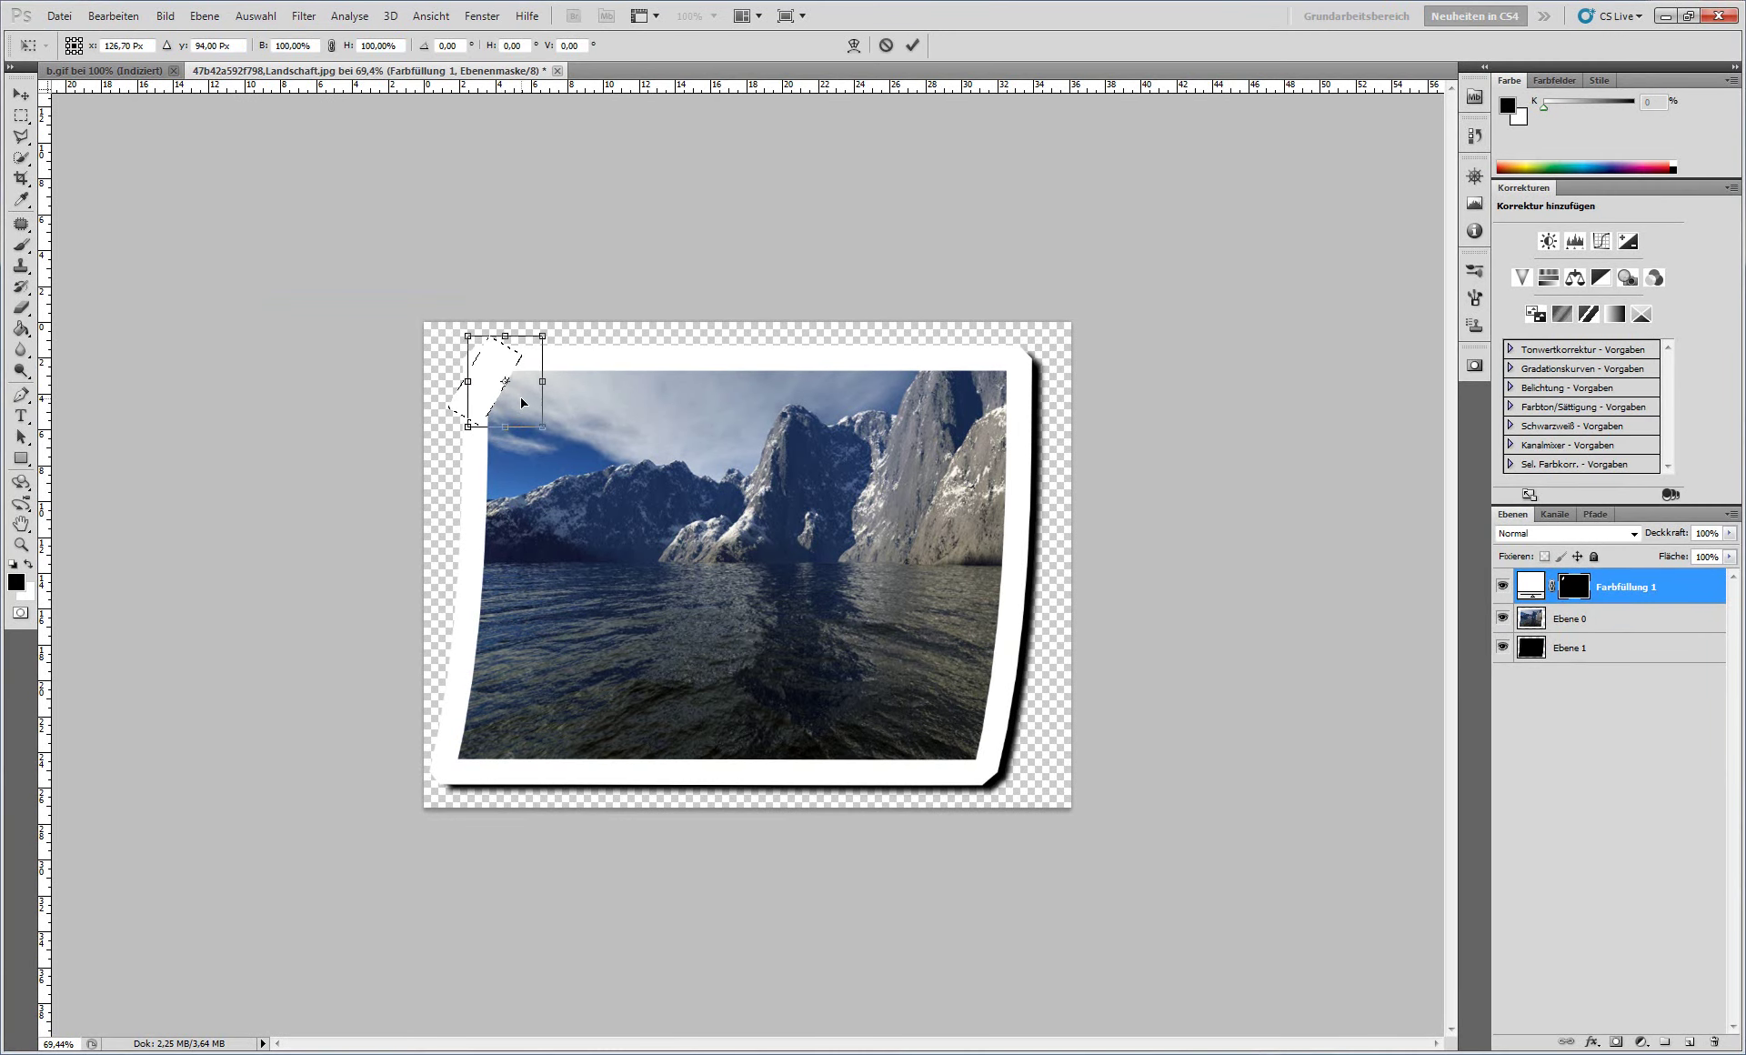
pyautogui.moveTo(523, 402); pyautogui.dragTo(1004, 378)
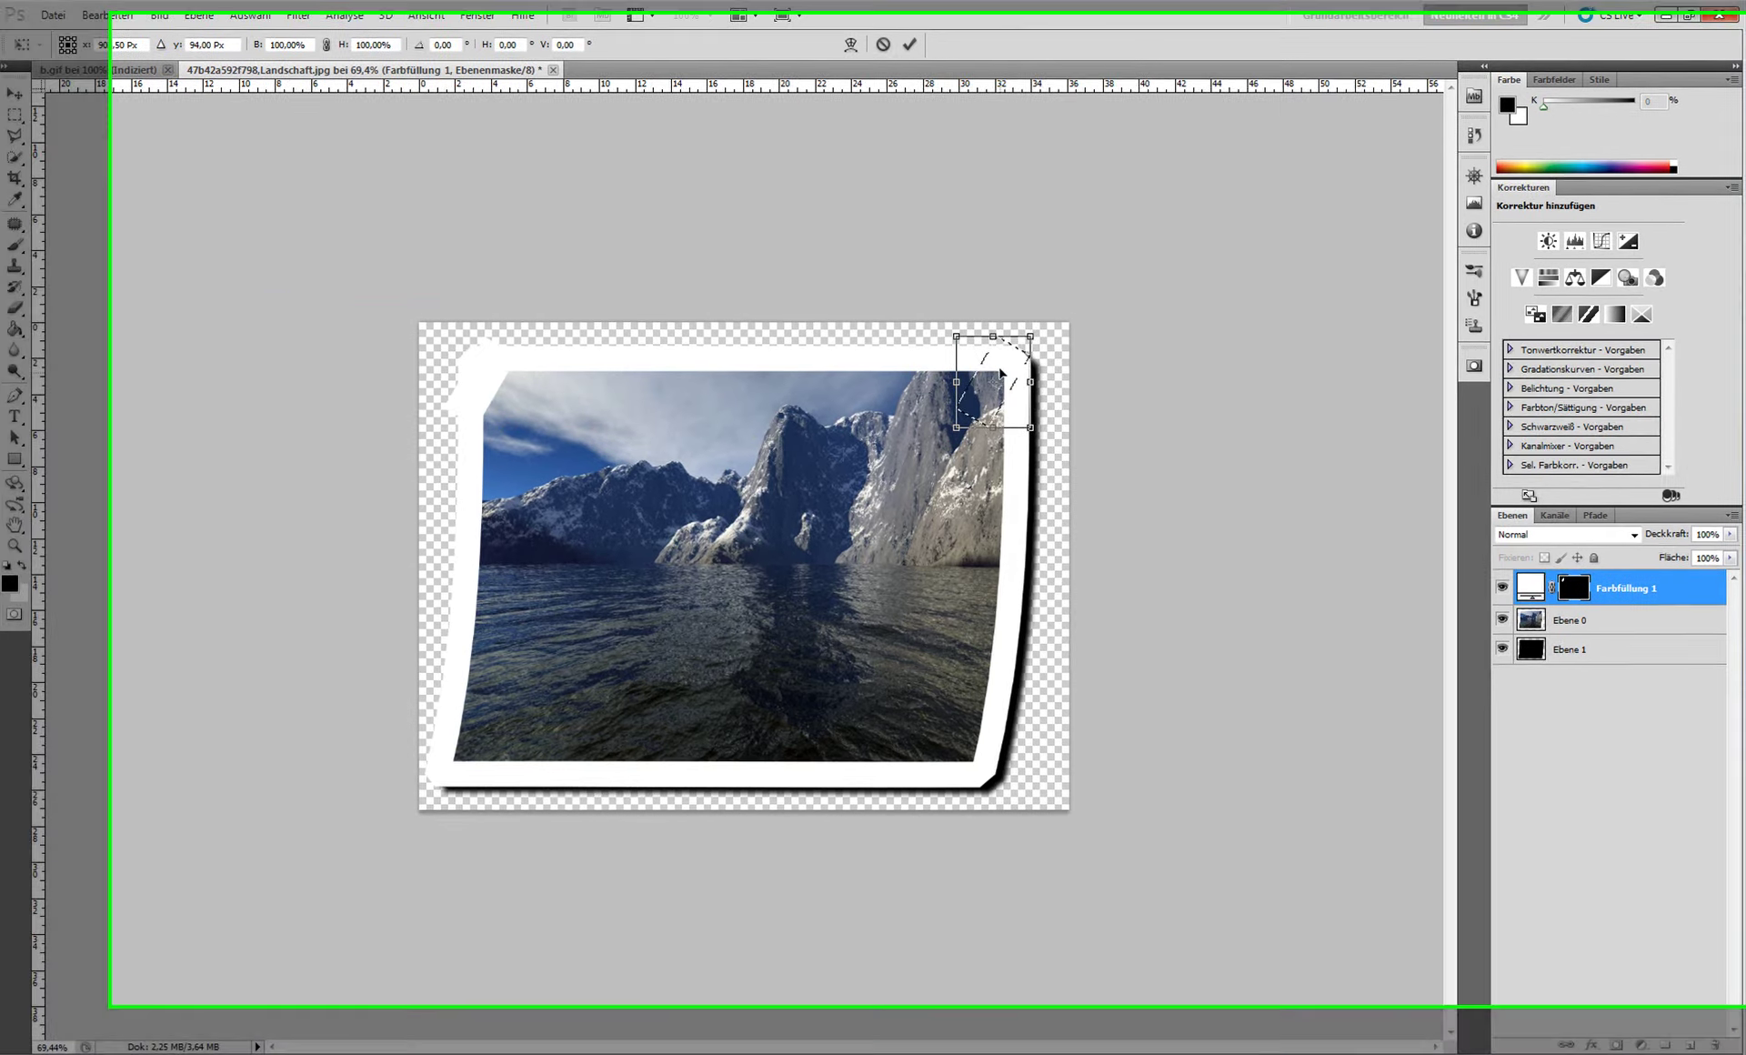
pyautogui.rightClick(1003, 378)
pyautogui.click(1028, 404)
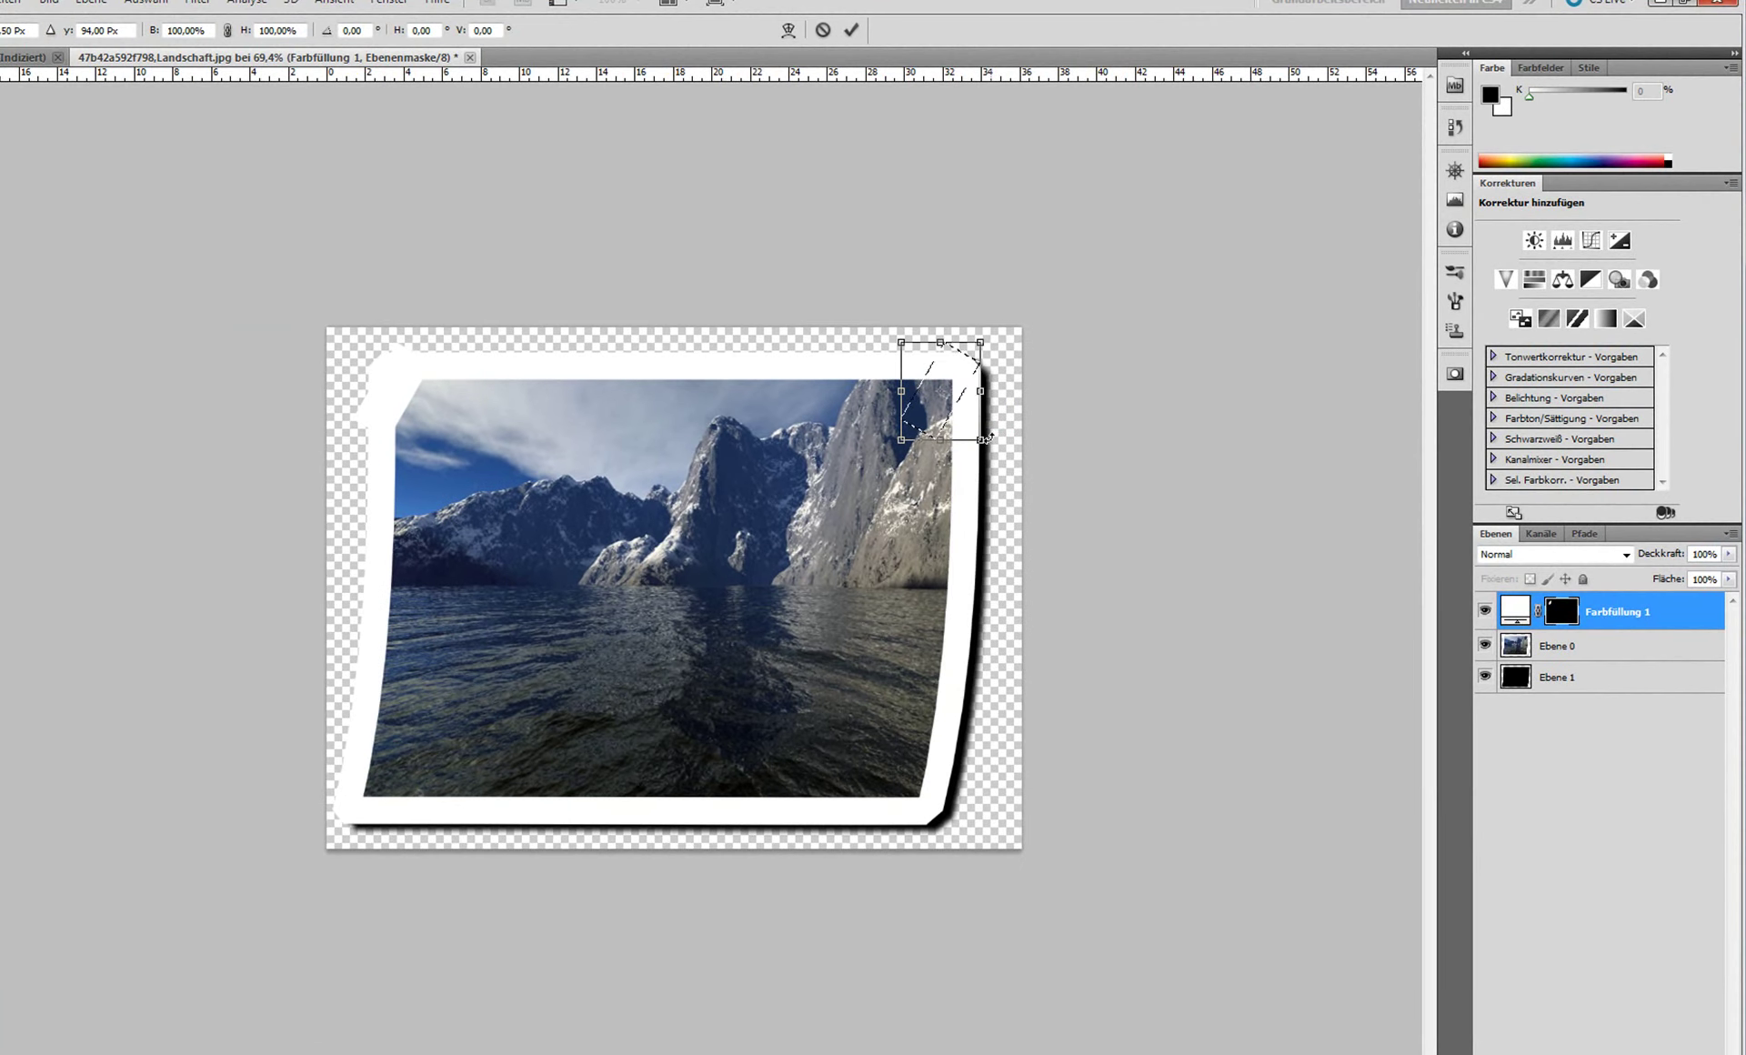
pyautogui.moveTo(992, 431); pyautogui.dragTo(1009, 389)
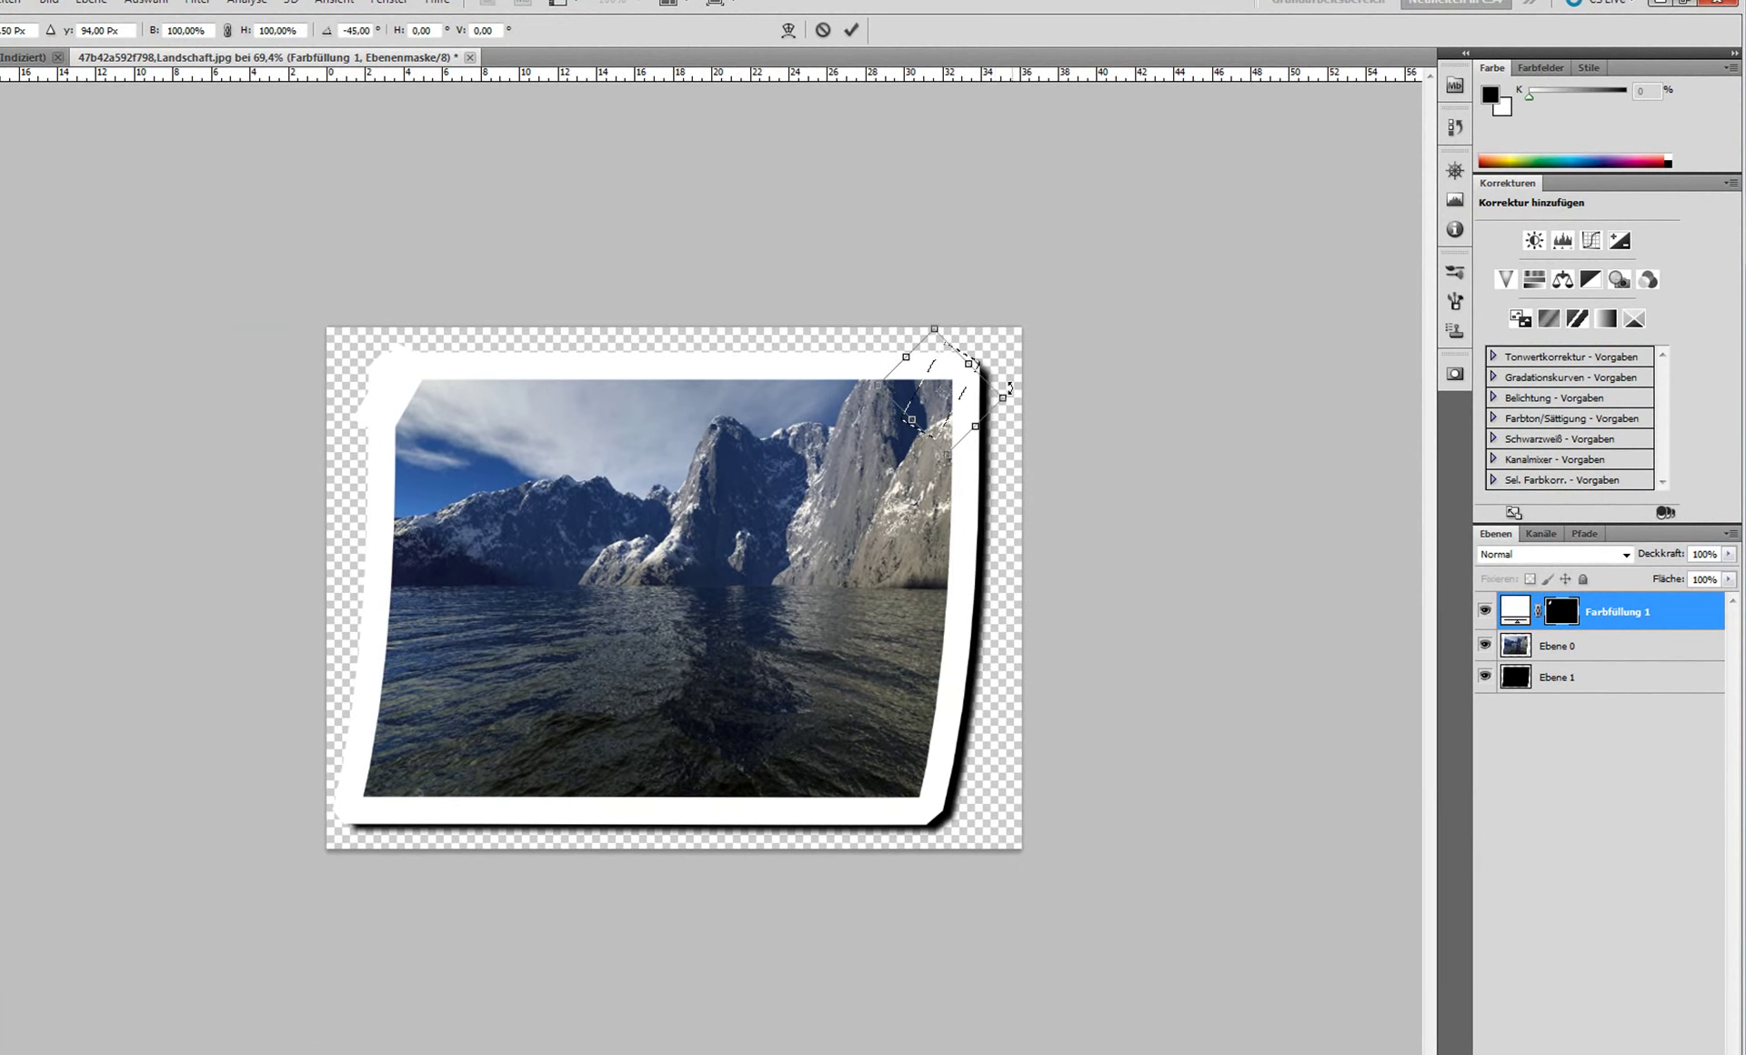
pyautogui.moveTo(1002, 401)
pyautogui.mouseDown()
pyautogui.moveTo(981, 360)
pyautogui.moveTo(1001, 372)
pyautogui.mouseUp()
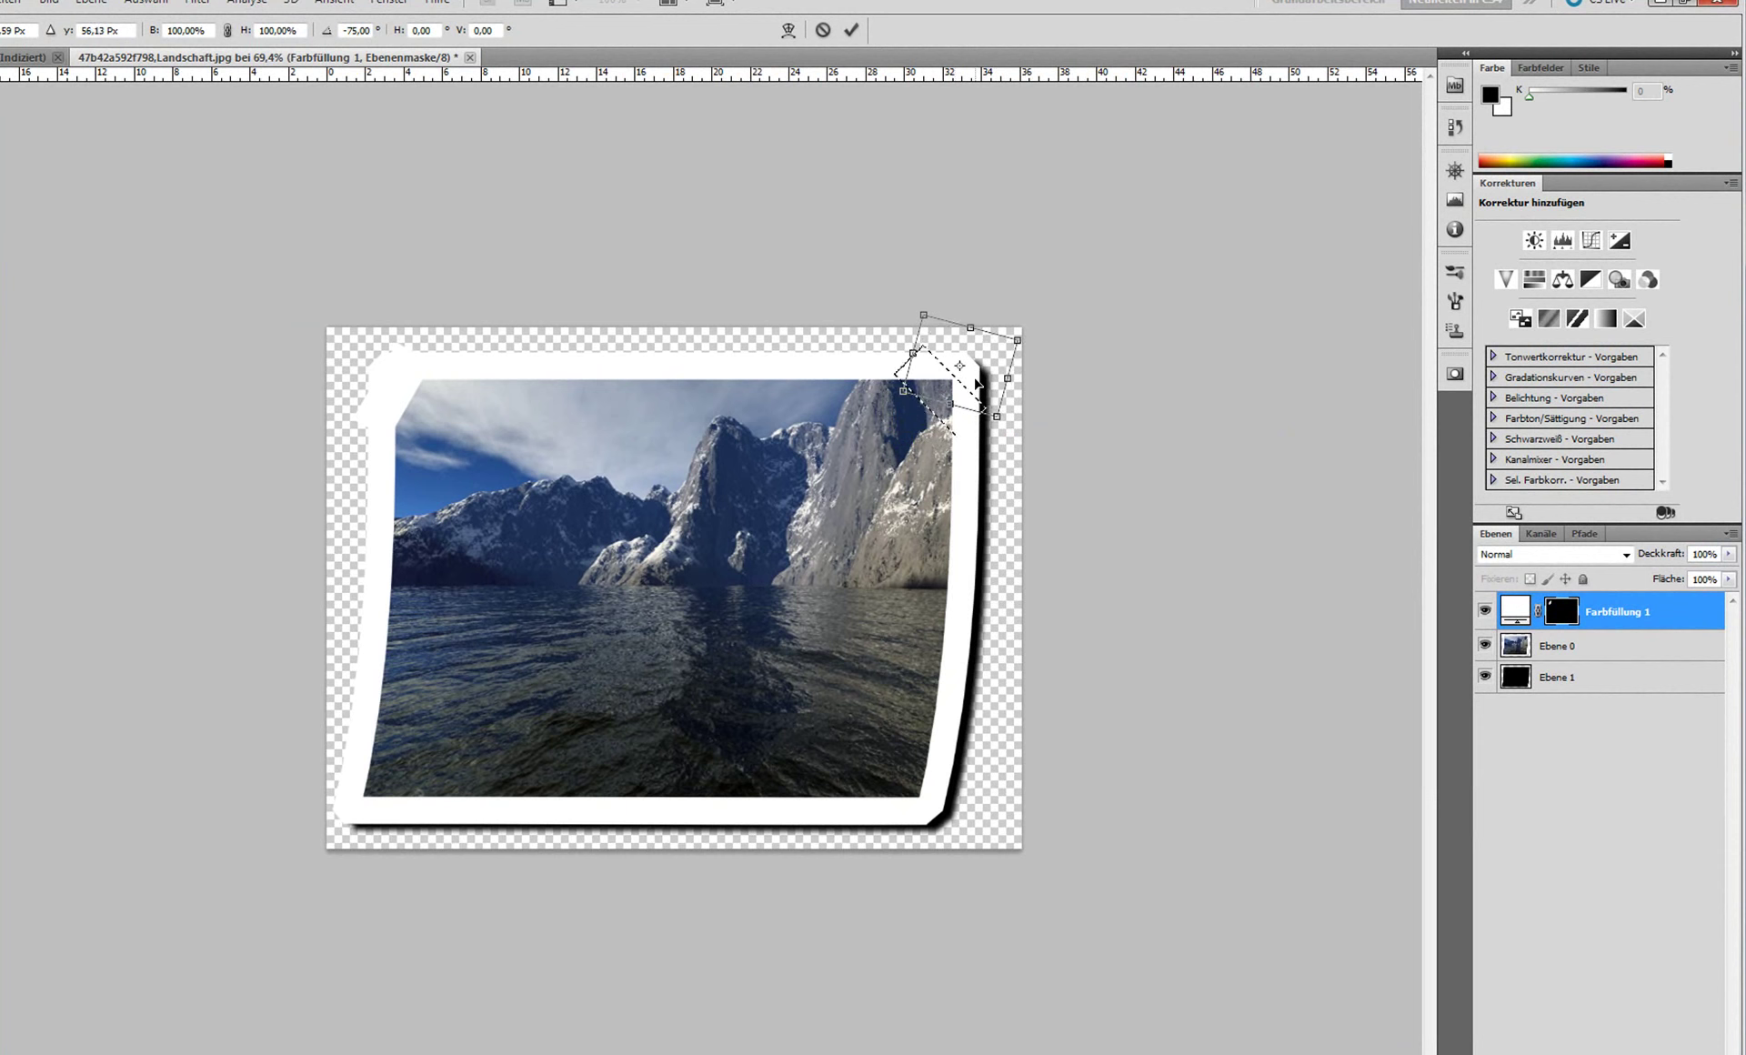
pyautogui.moveTo(963, 410); pyautogui.dragTo(977, 398)
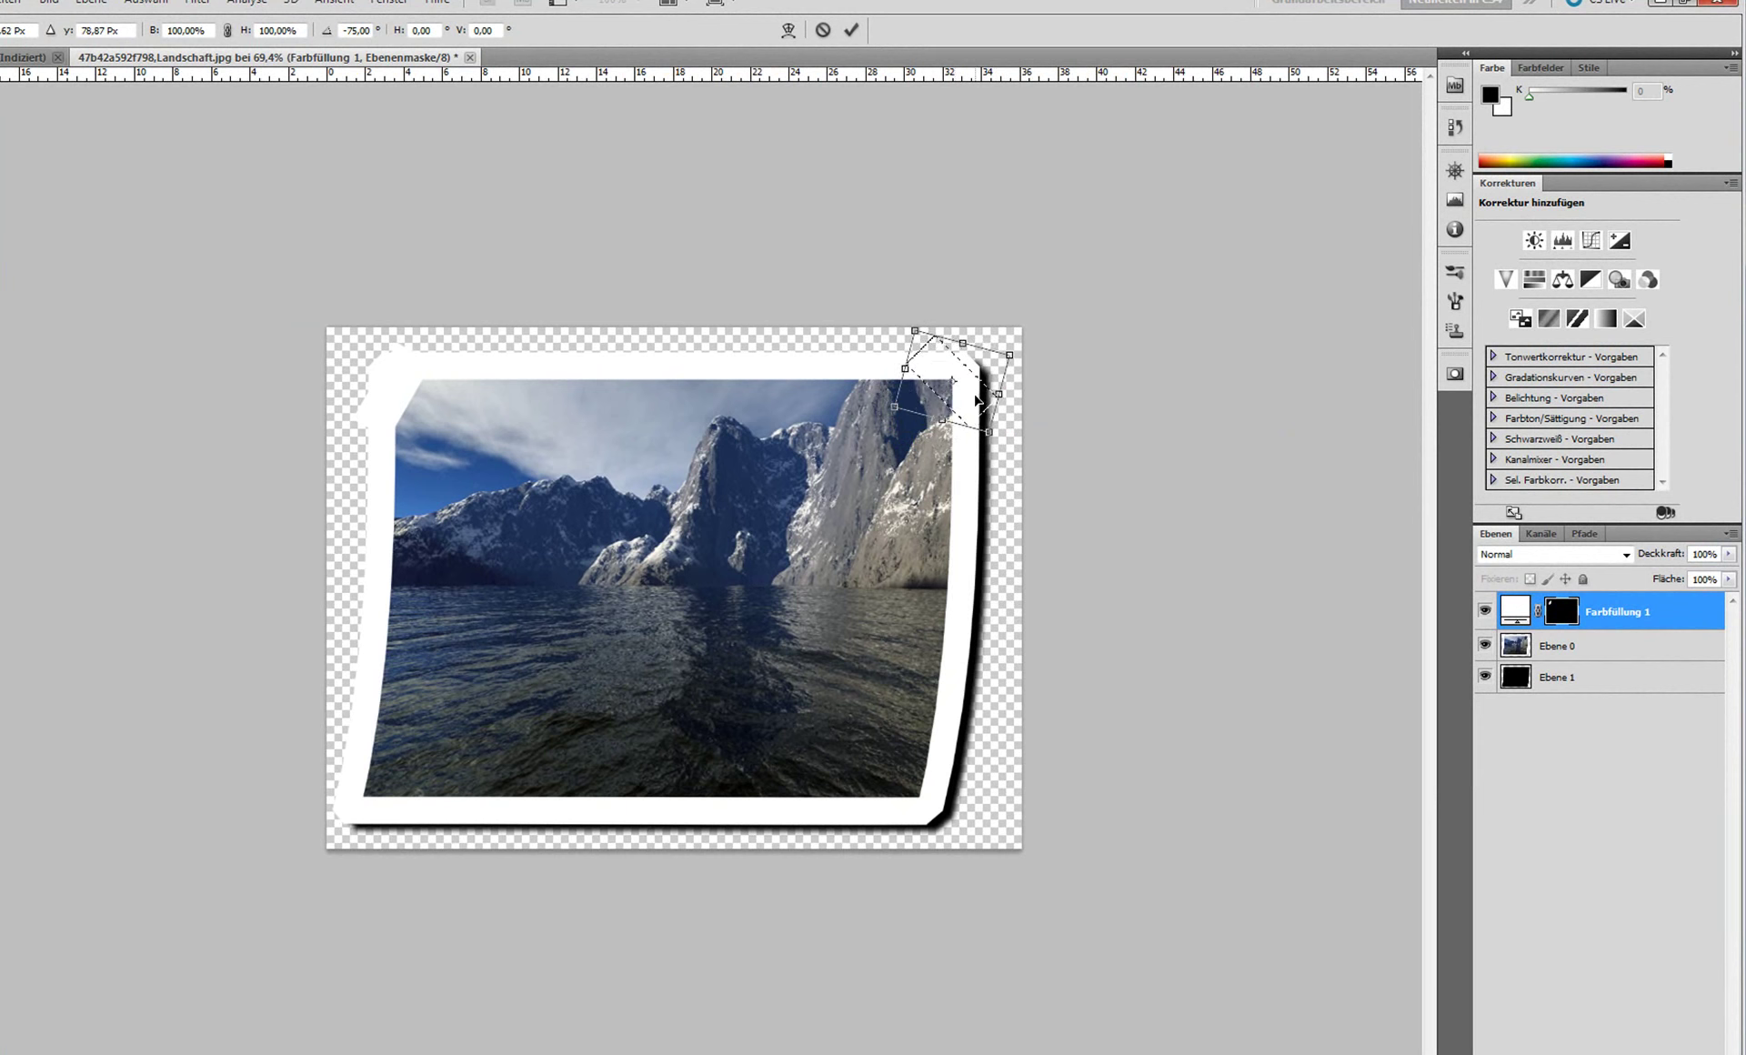
pyautogui.press('Return')
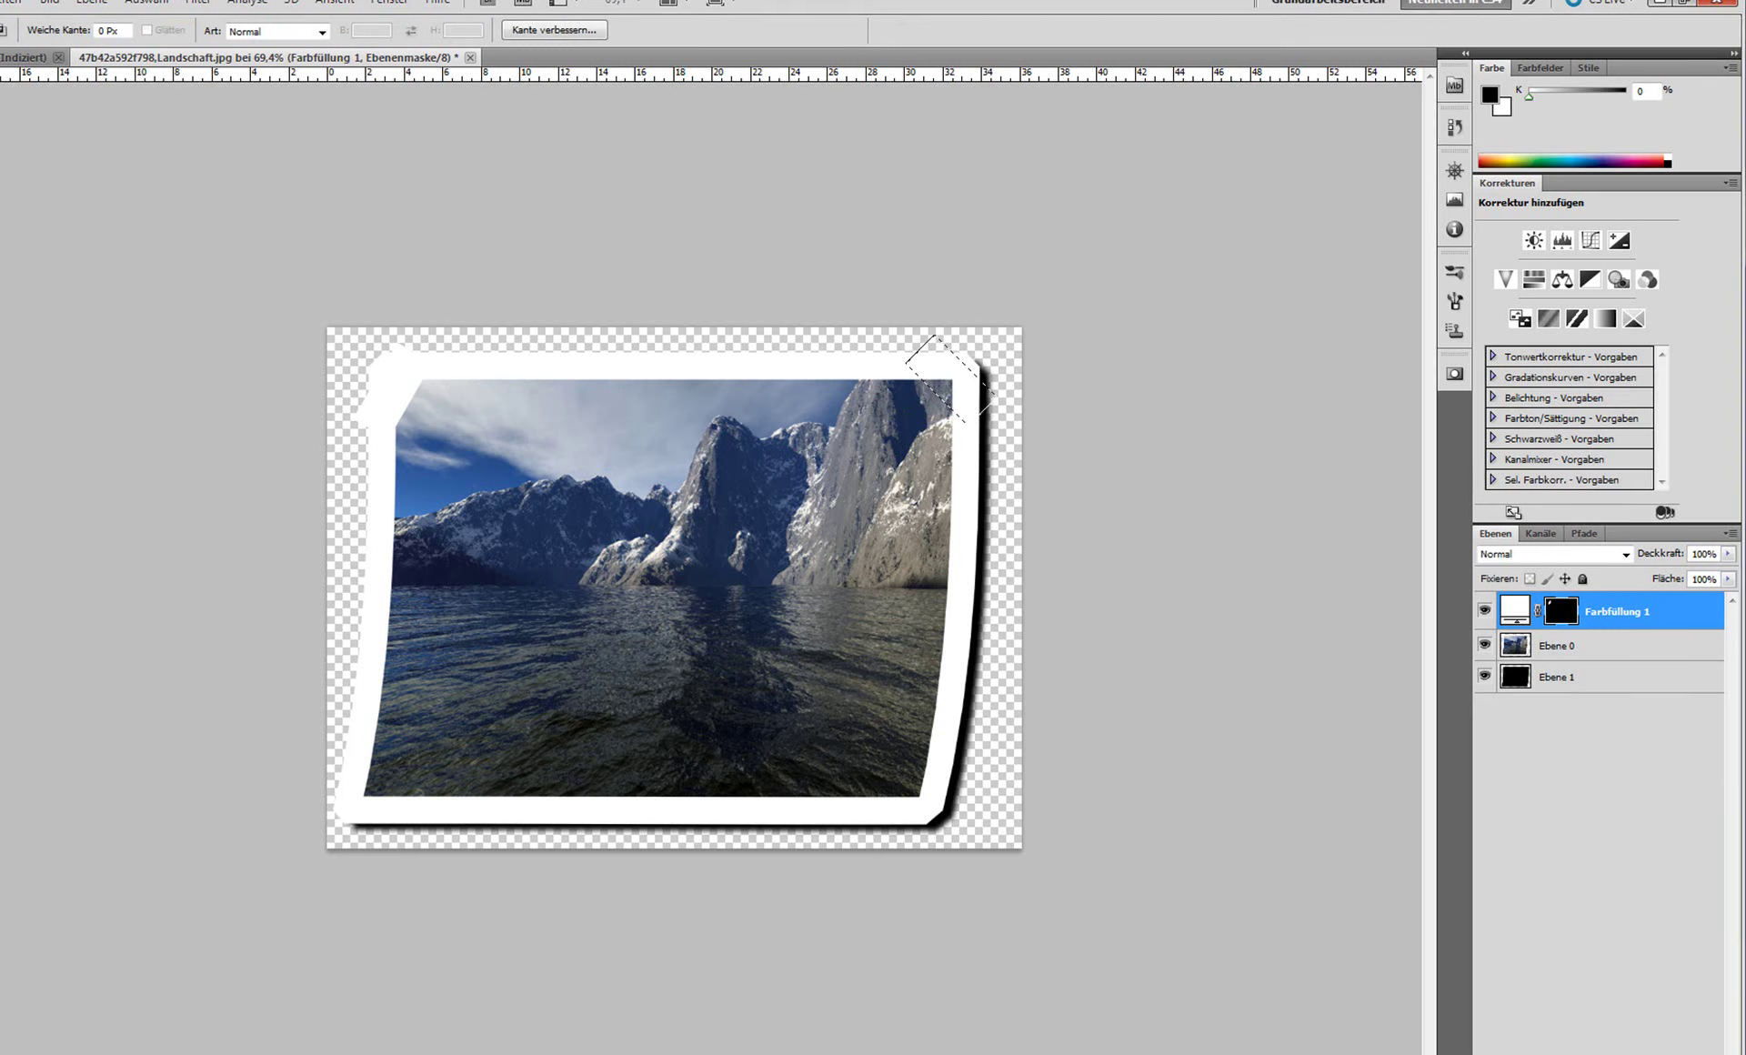
# Step: Add white (ffffff) Volltonfarbe fill layer Farbfüllung 2 over the top-right corner
pyautogui.click(1642, 1043)
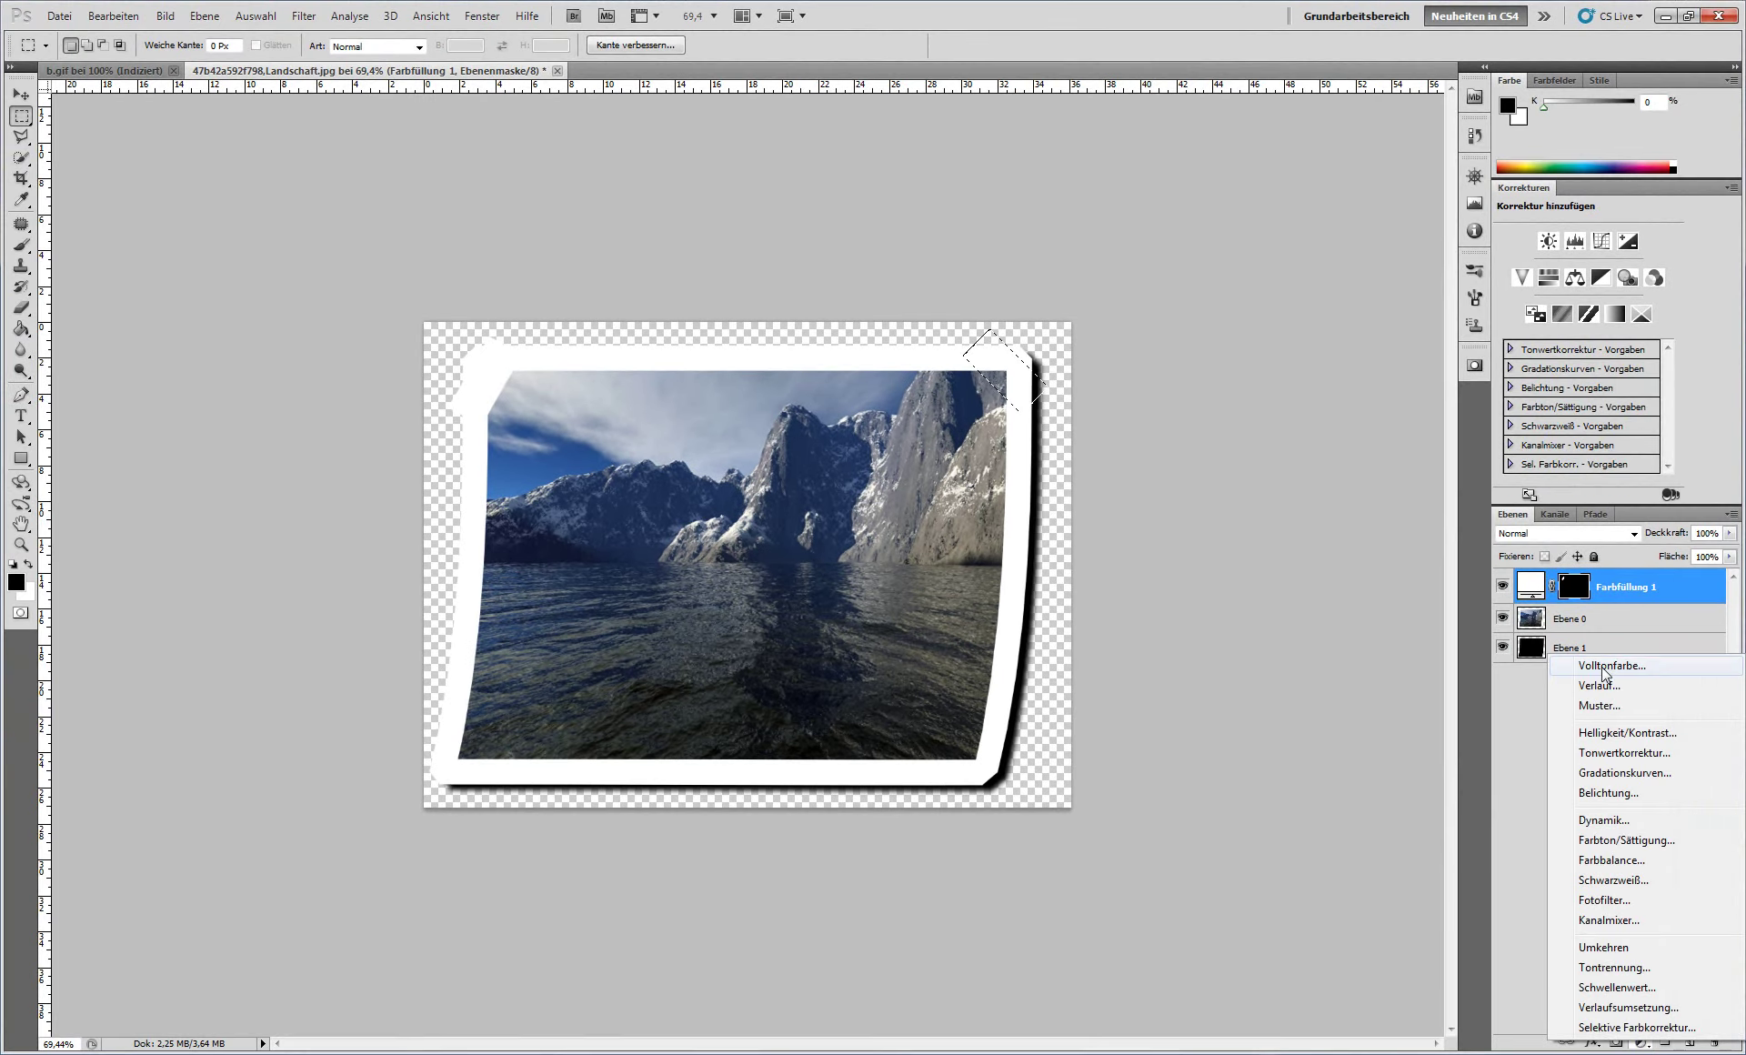
pyautogui.click(1603, 669)
pyautogui.moveTo(271, 647); pyautogui.dragTo(188, 546)
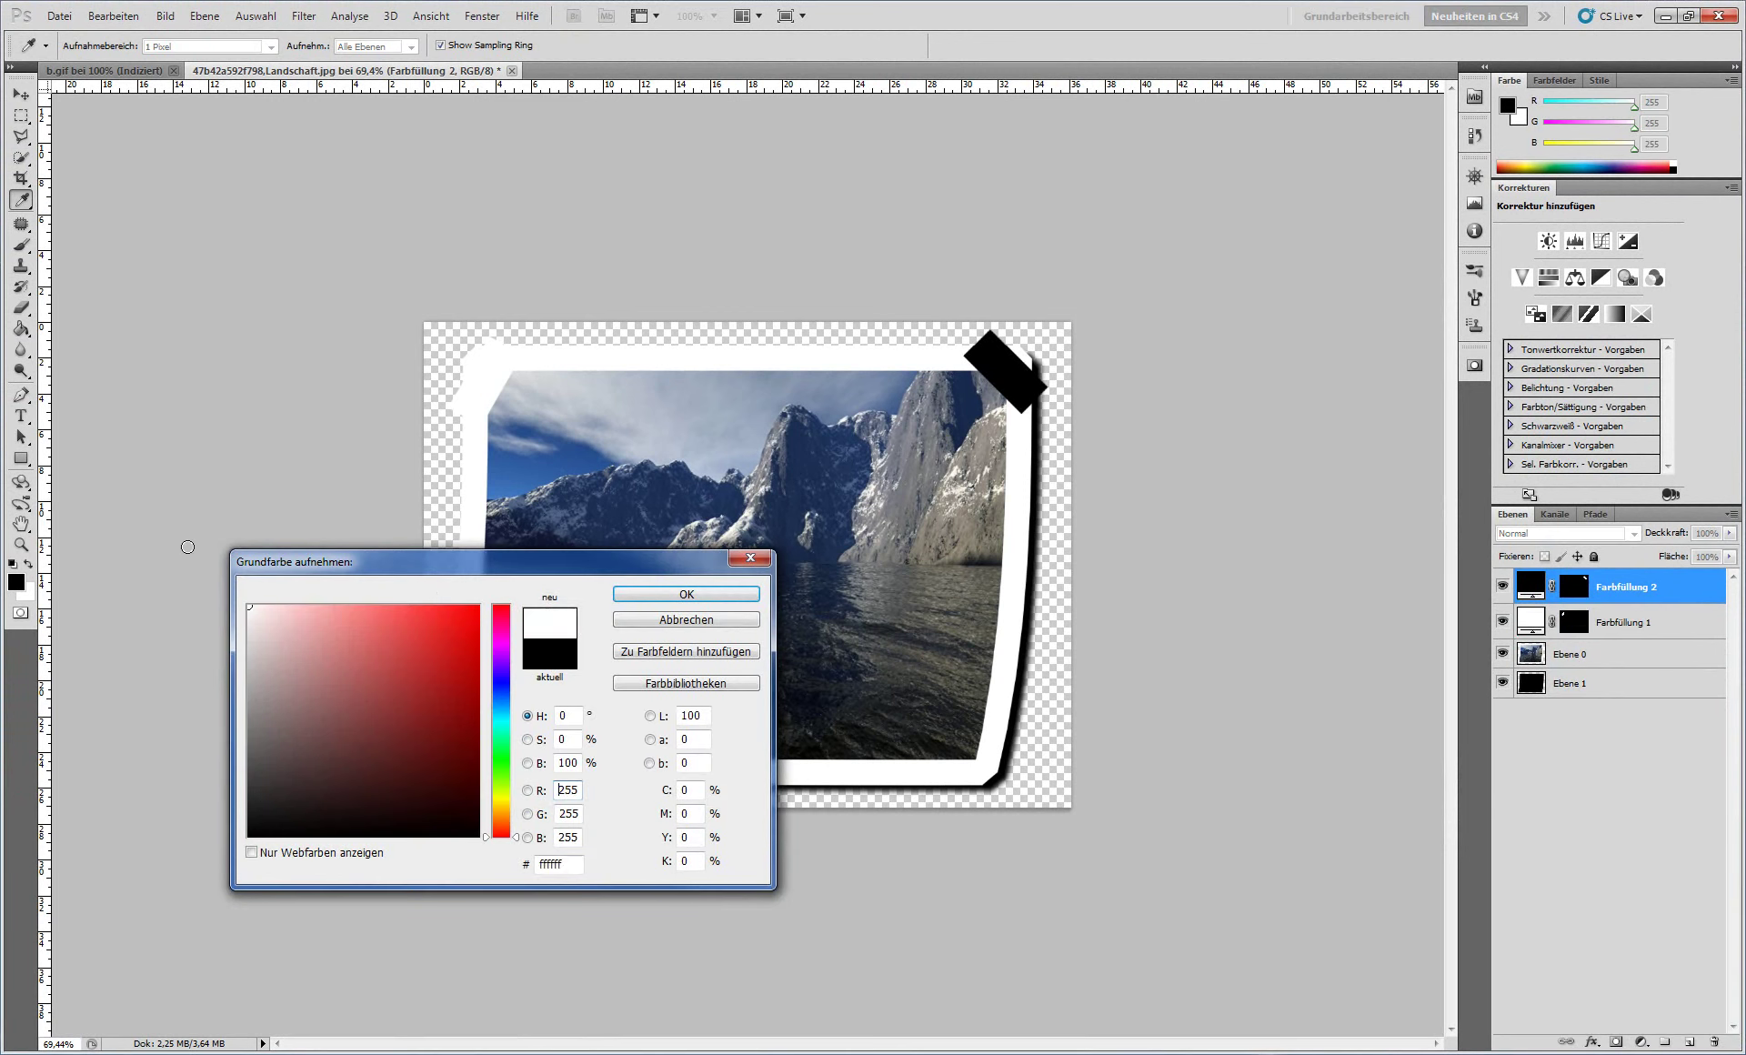
pyautogui.click(641, 591)
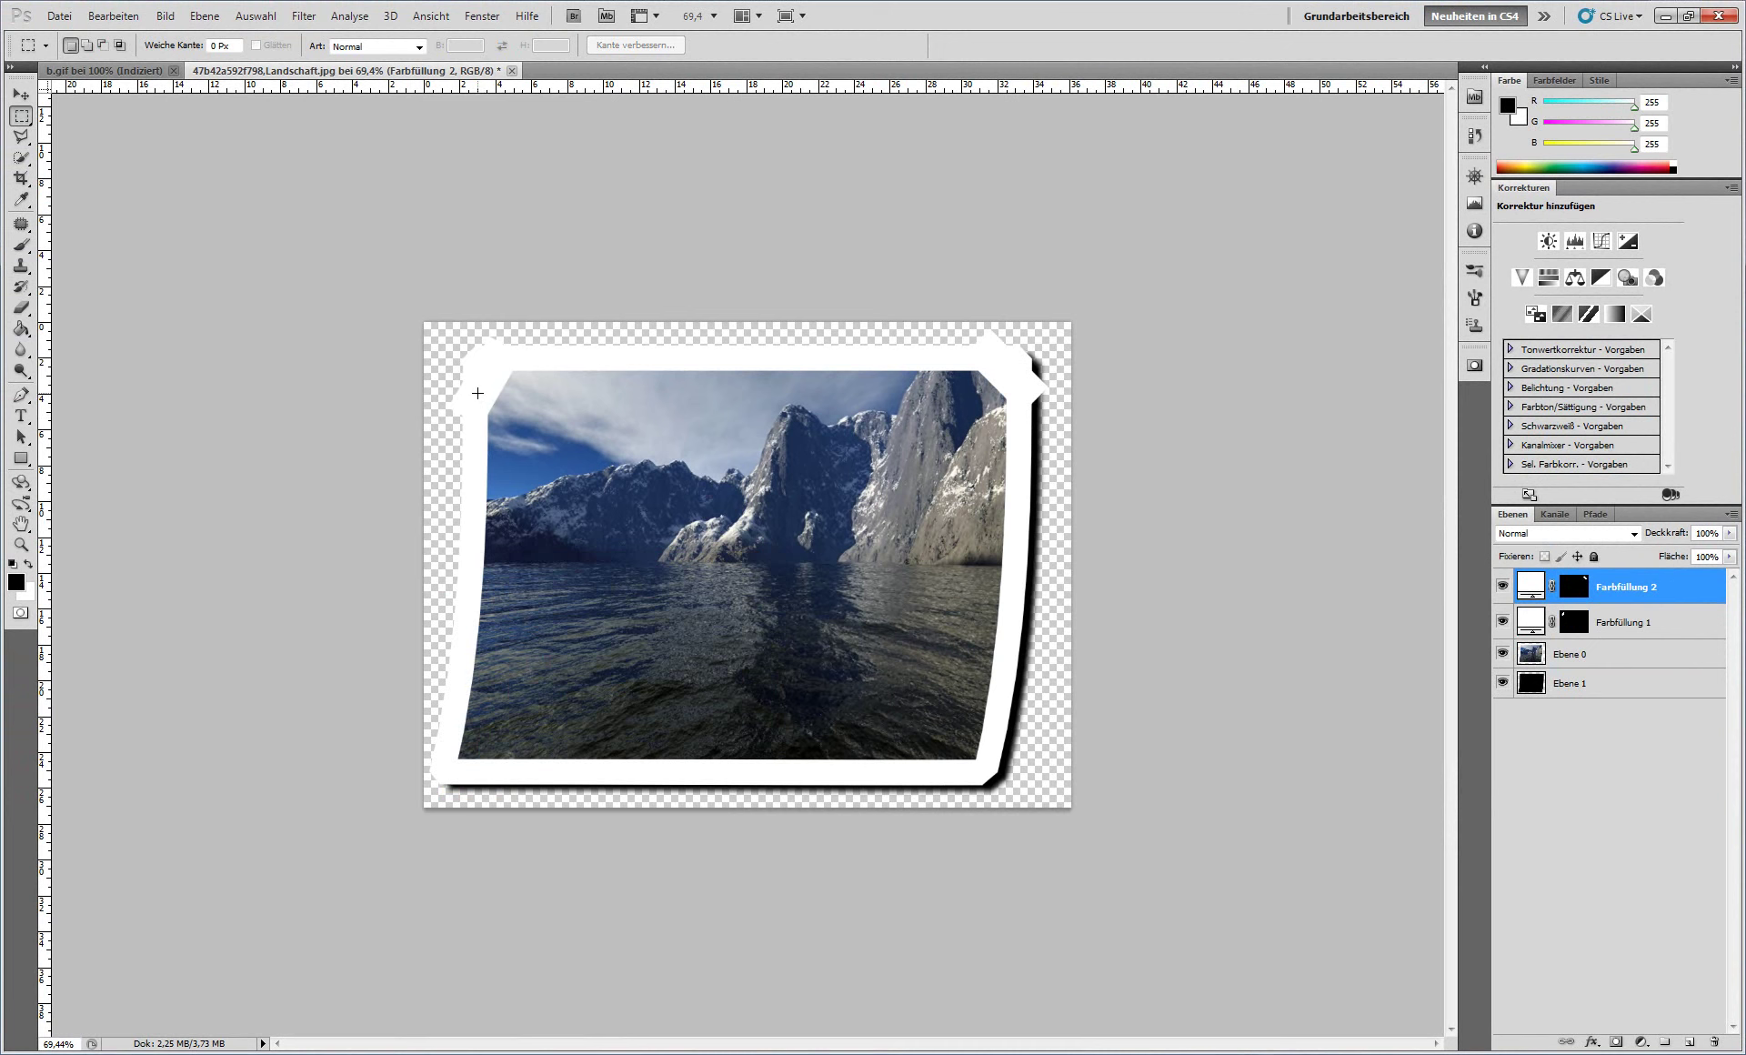
# Step: Rotate Farbfüllung 1's mask 15° and nudge it up-right over the photo's top-left corner
pyautogui.click(1578, 622)
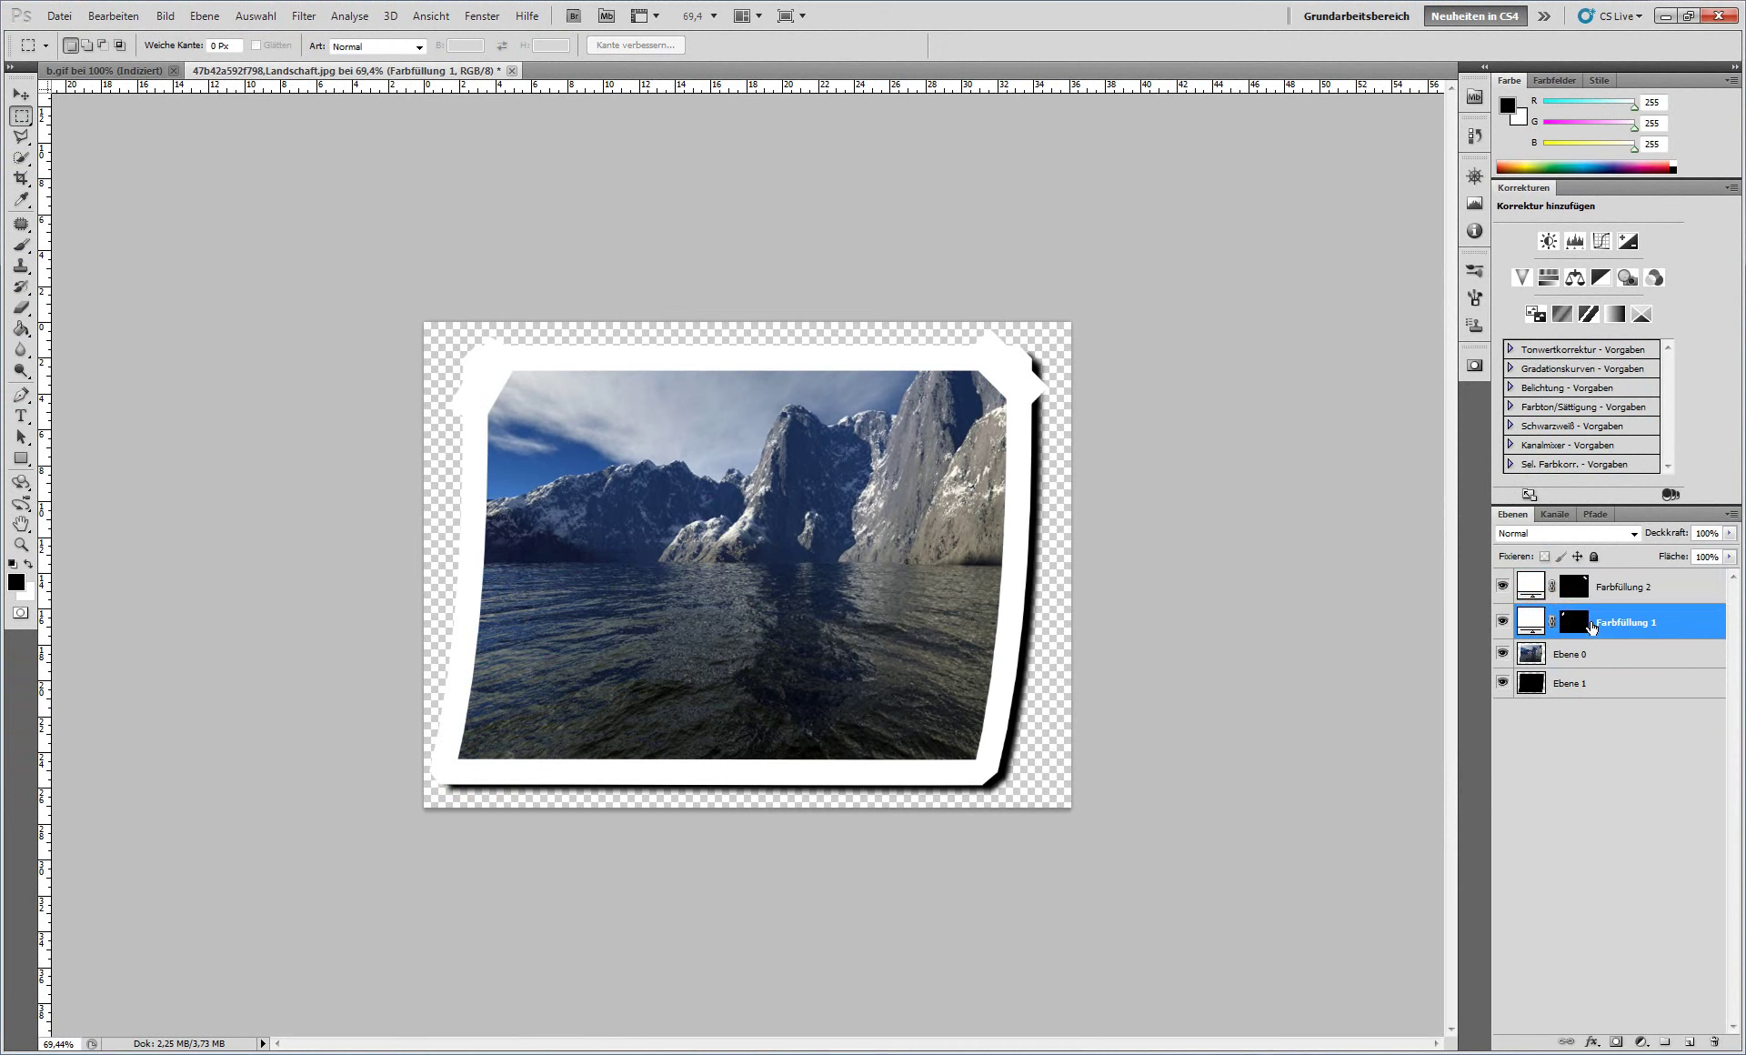
pyautogui.click(1574, 623)
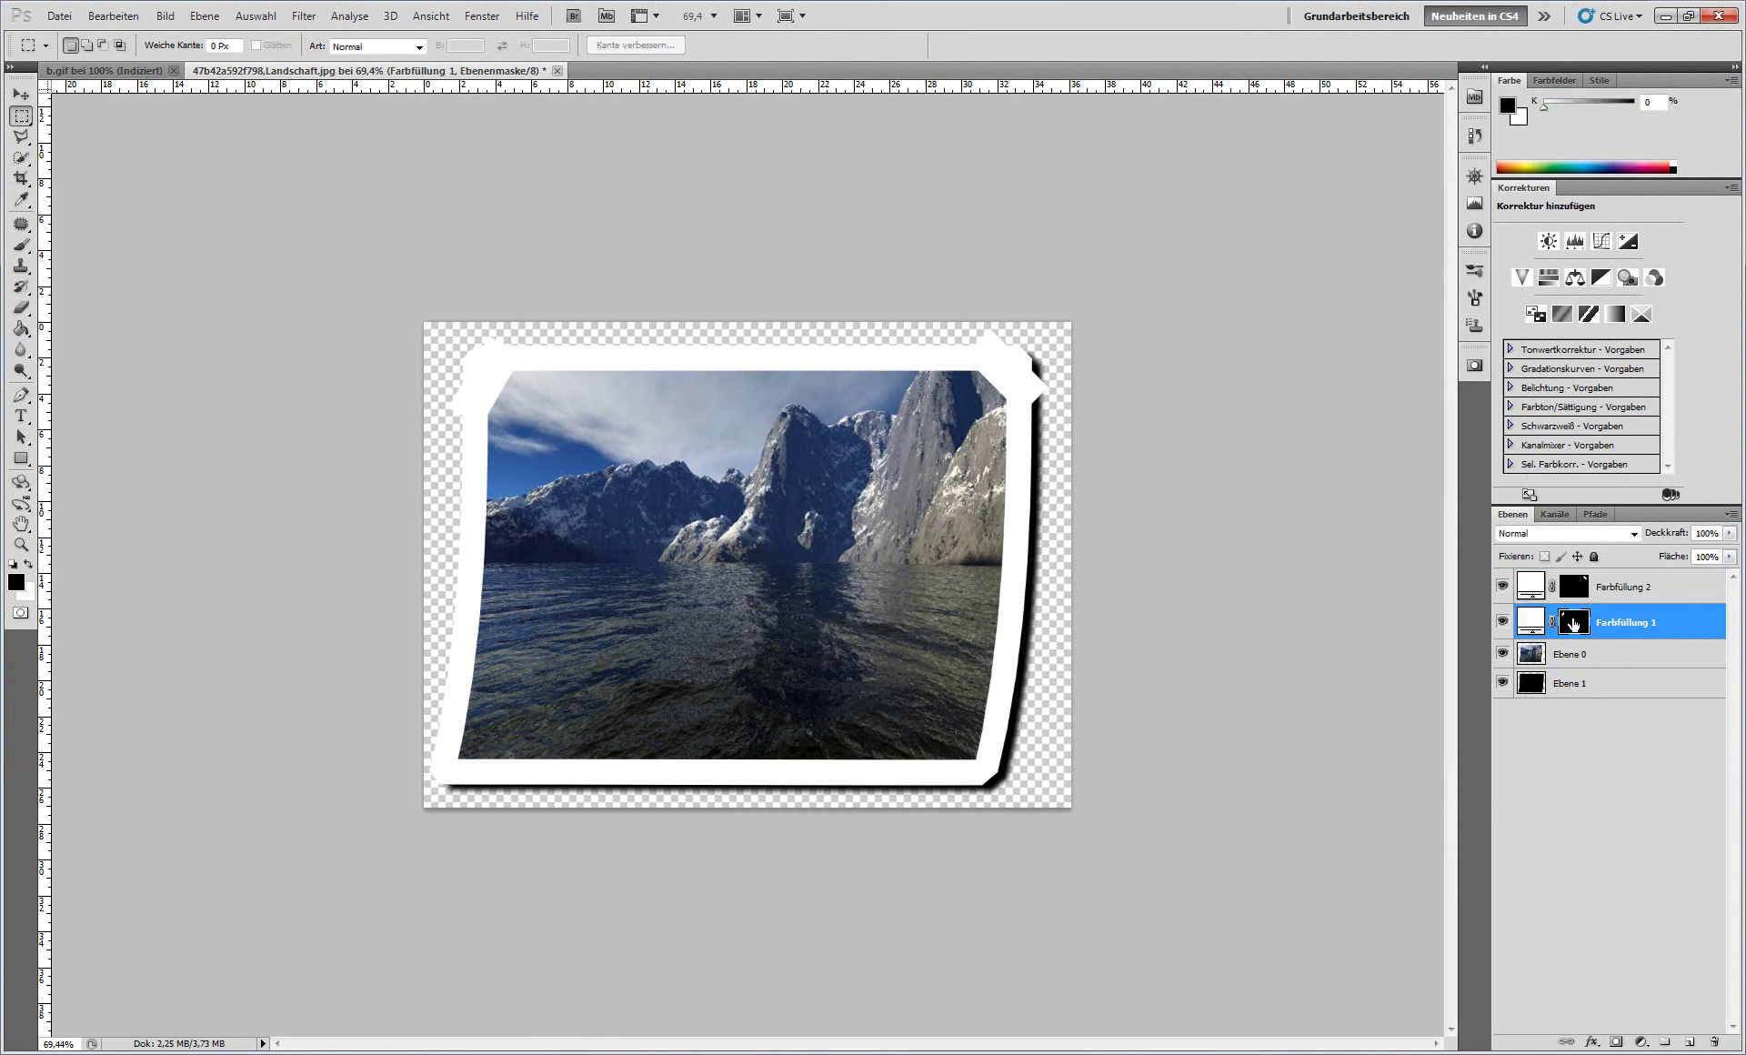
pyautogui.hotkey('ctrl', 't')
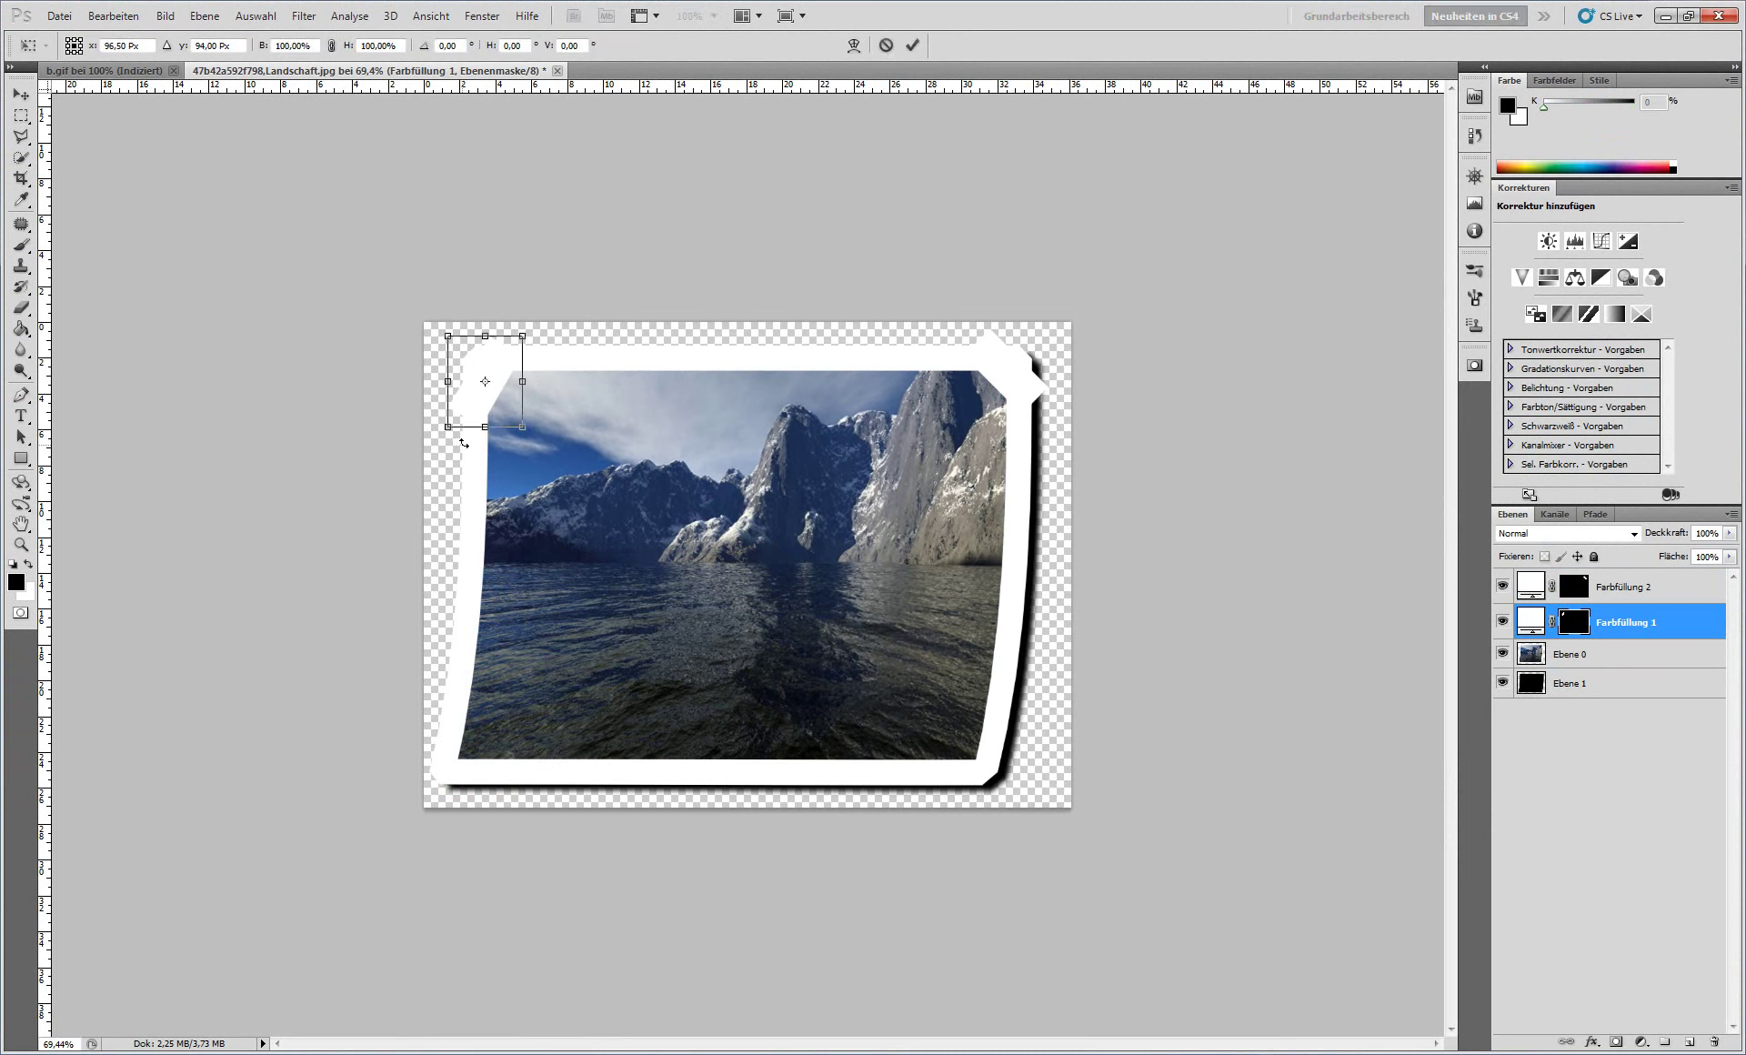
pyautogui.rightClick(452, 437)
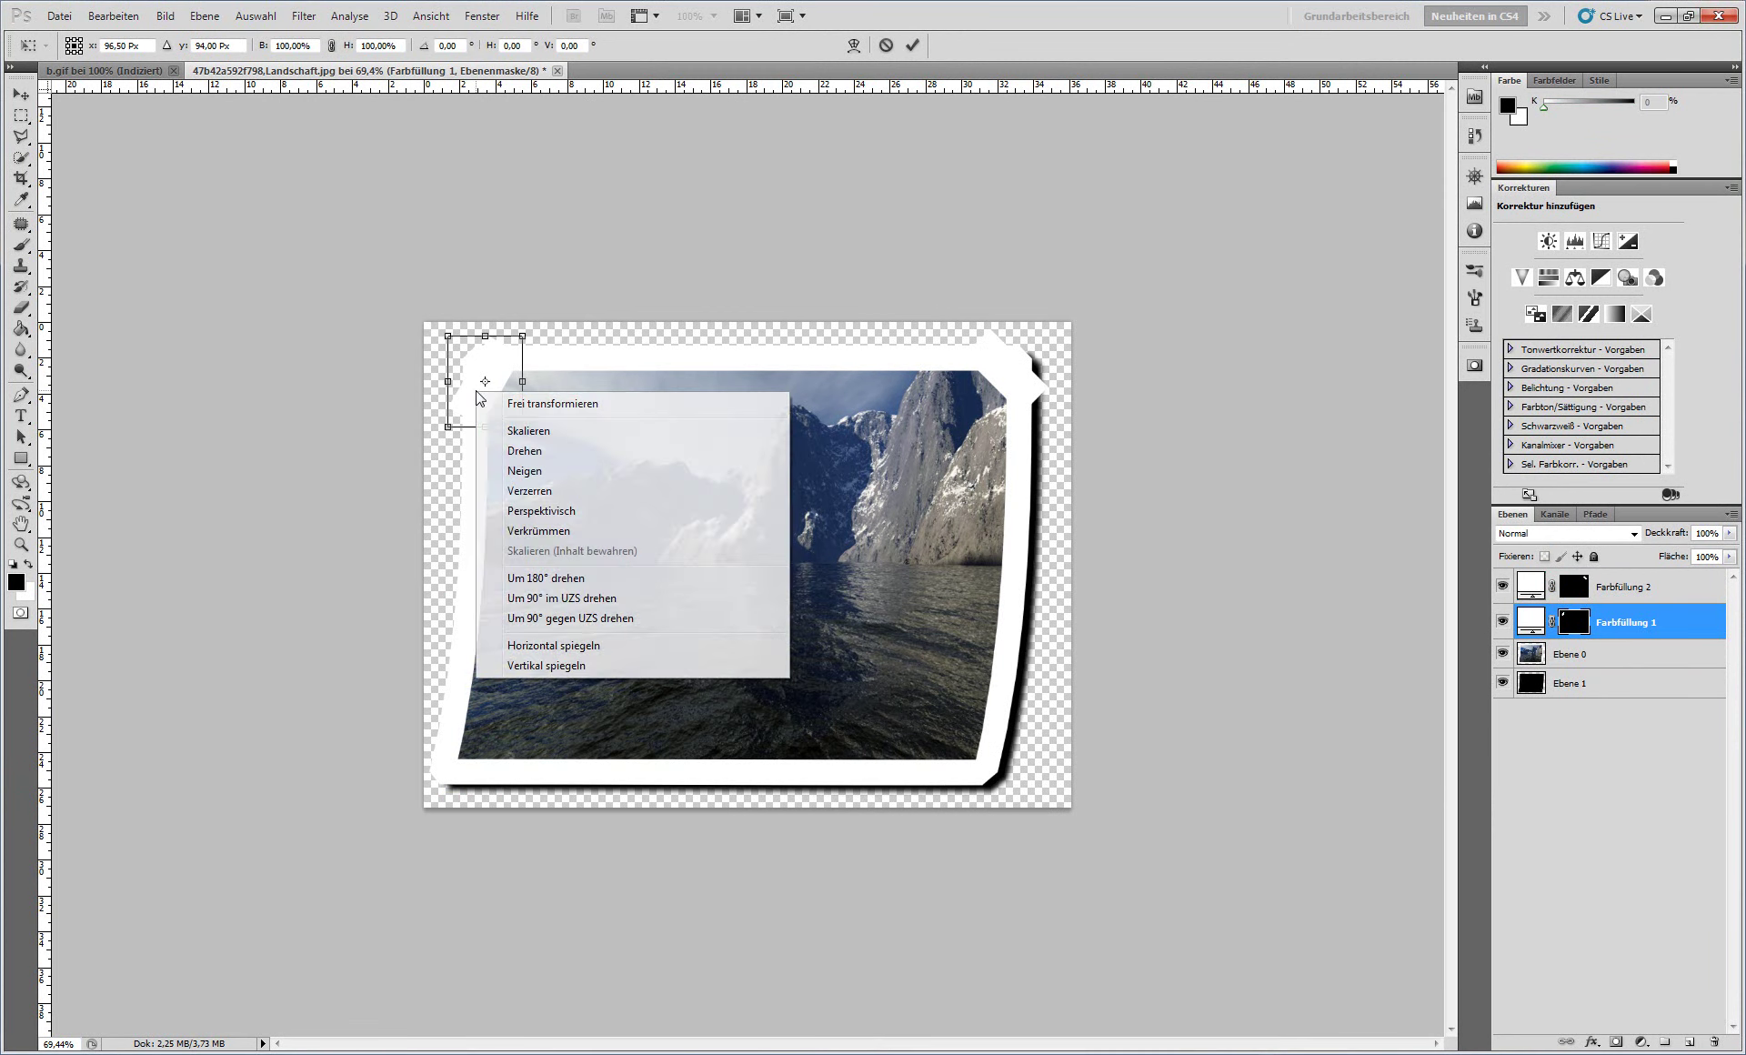
pyautogui.click(536, 447)
pyautogui.moveTo(443, 437); pyautogui.dragTo(448, 428)
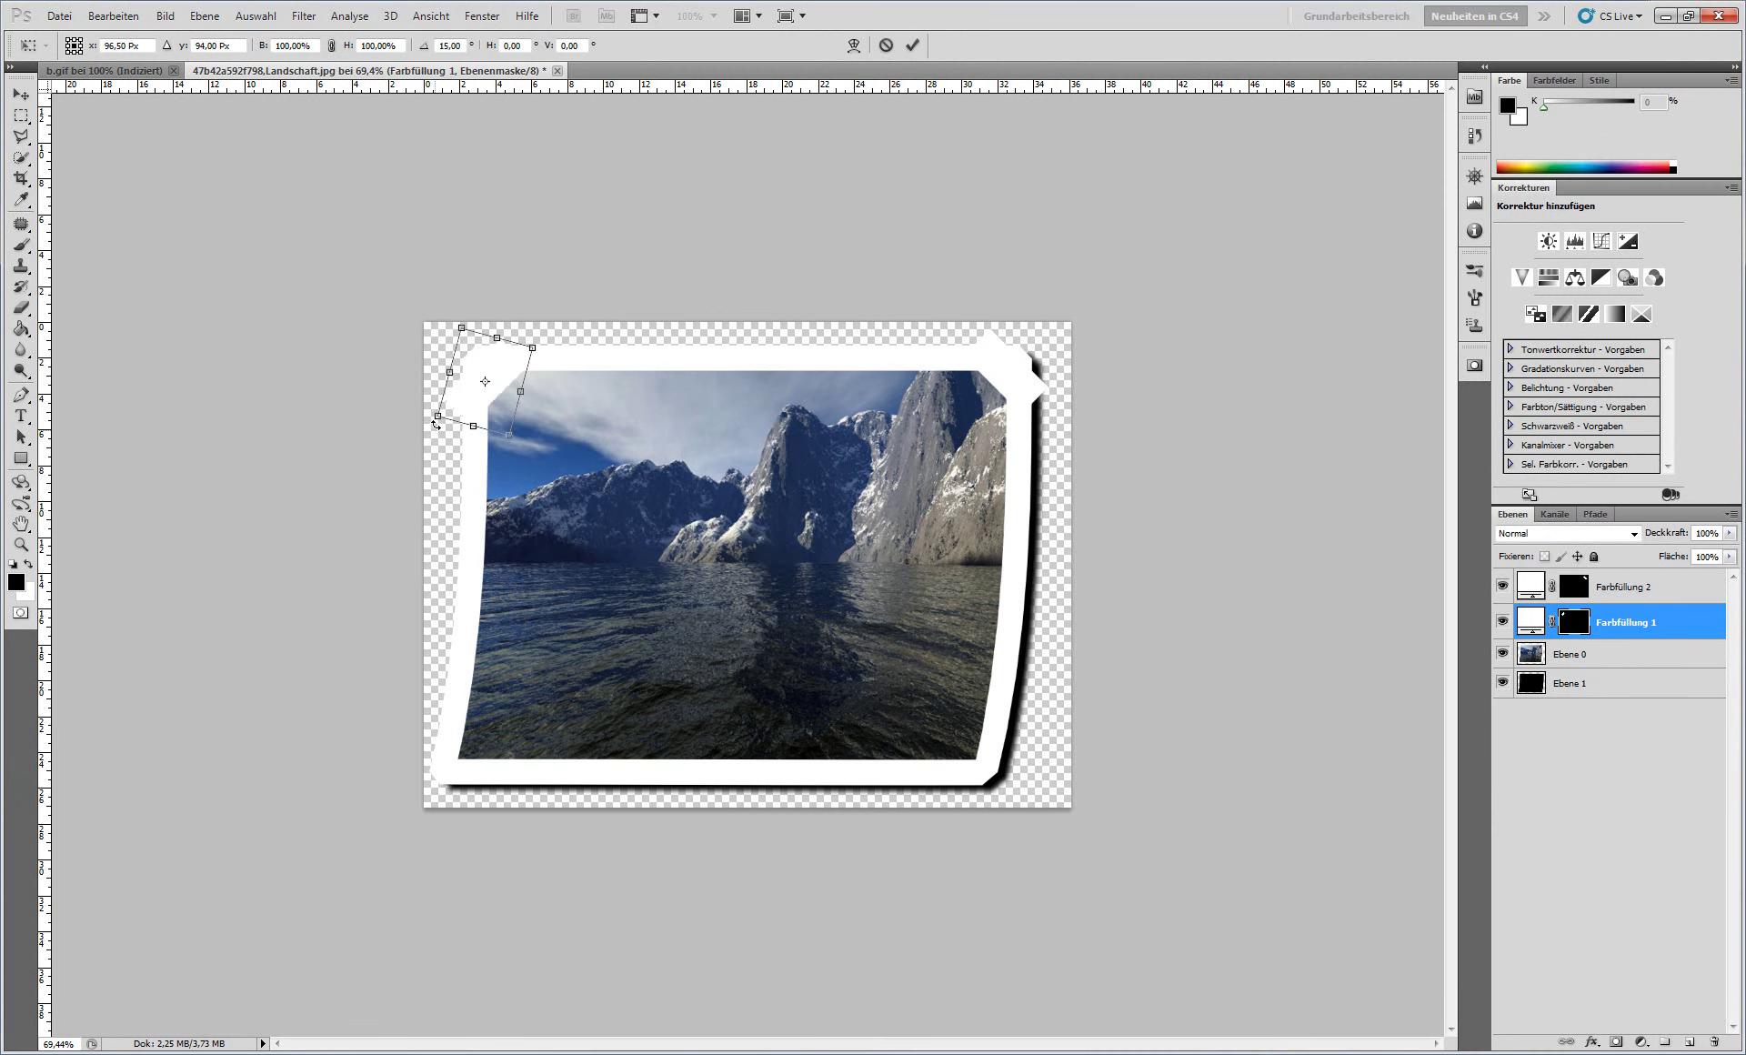
pyautogui.moveTo(510, 365); pyautogui.dragTo(521, 360)
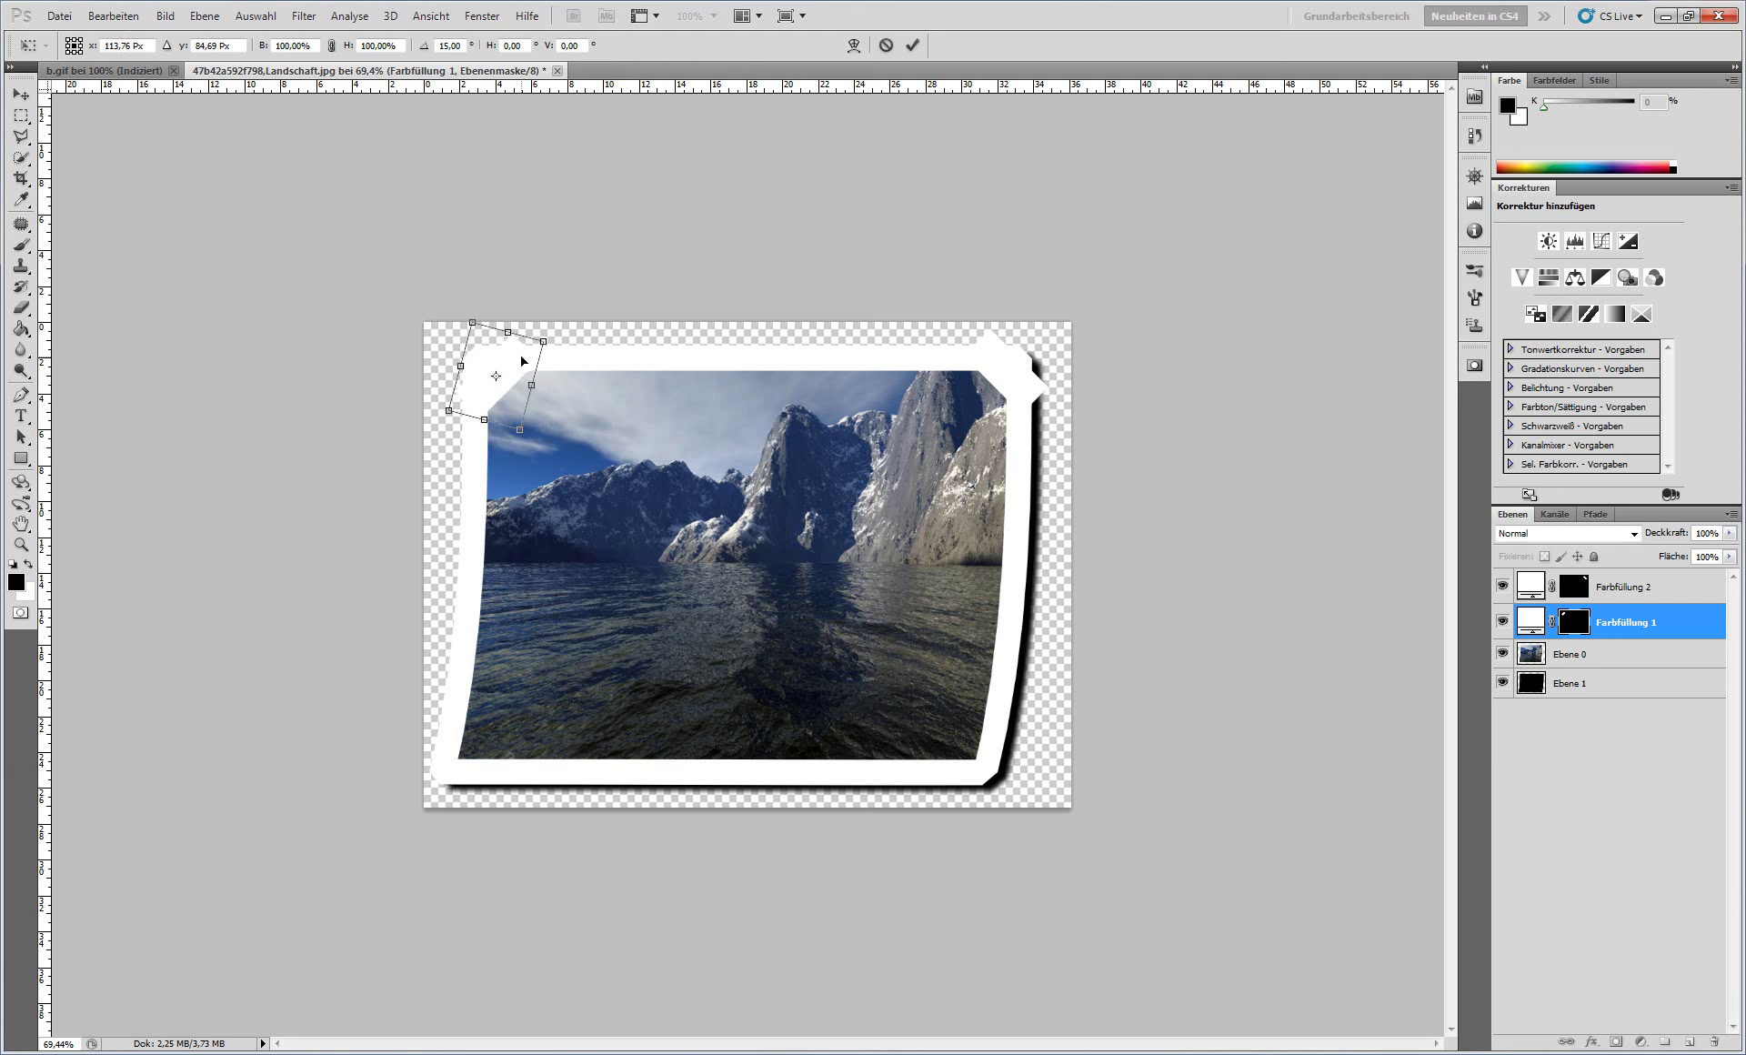
pyautogui.press('Return')
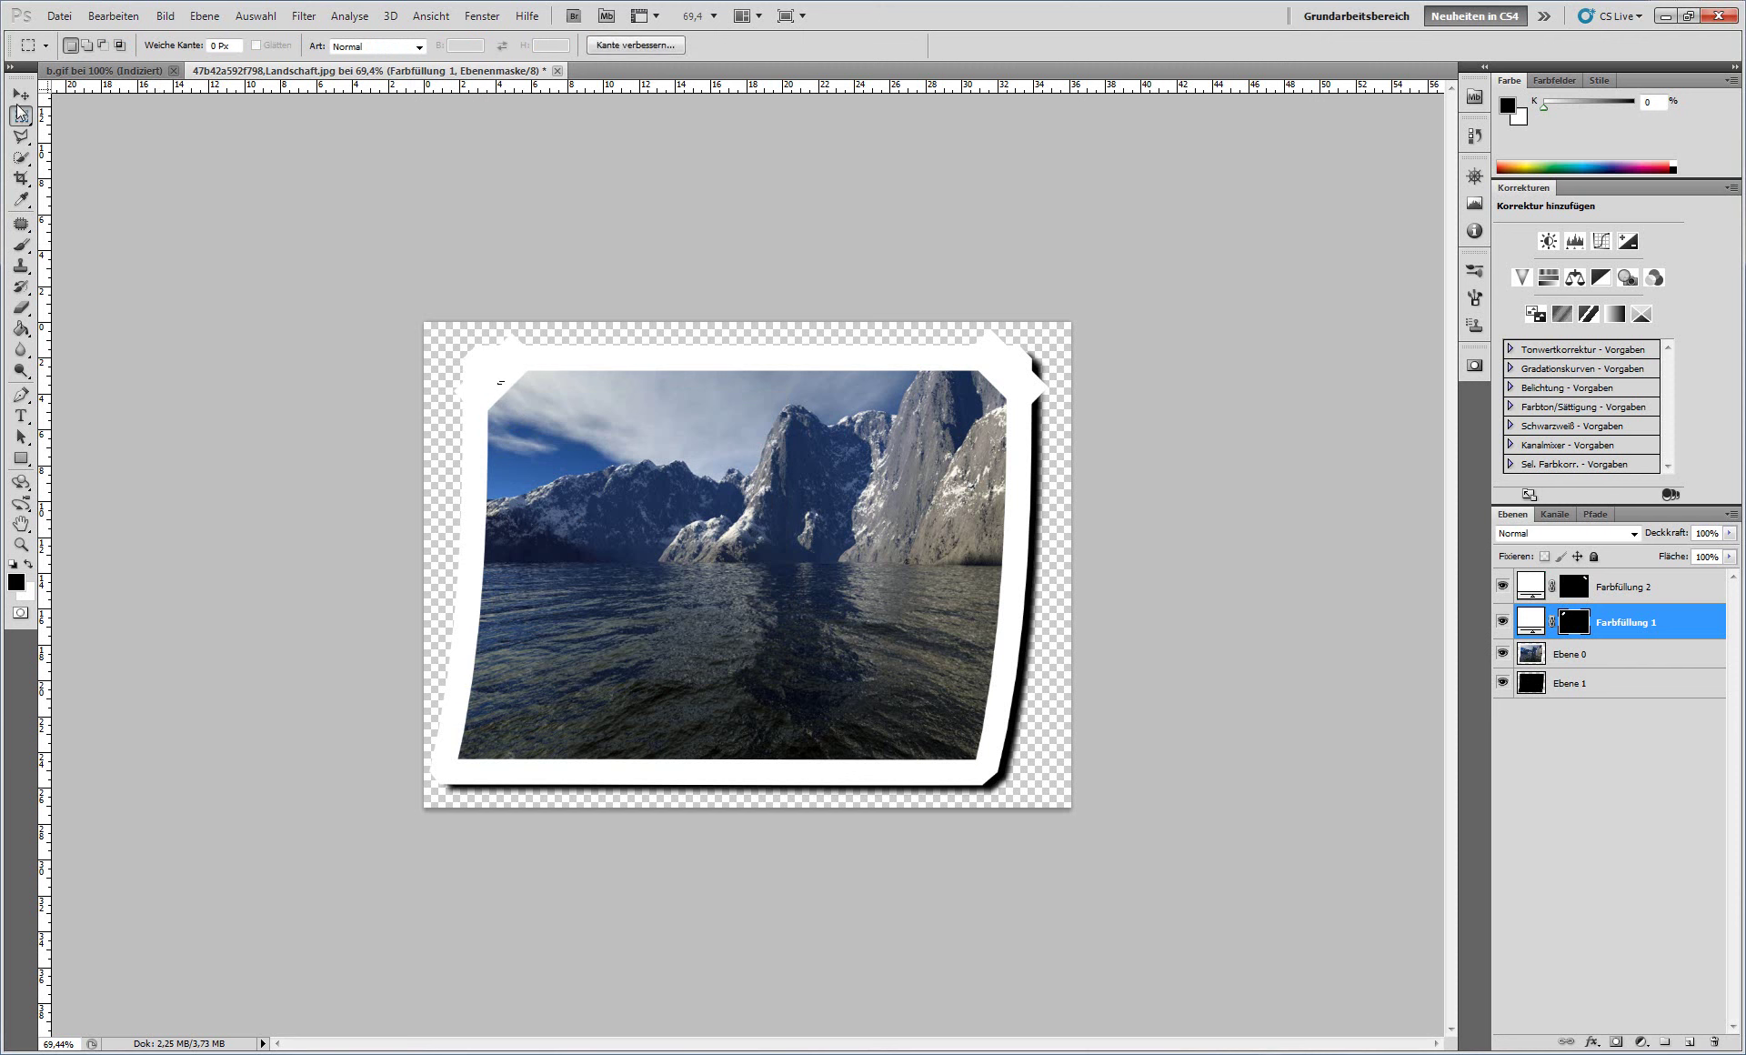
pyautogui.click(21, 93)
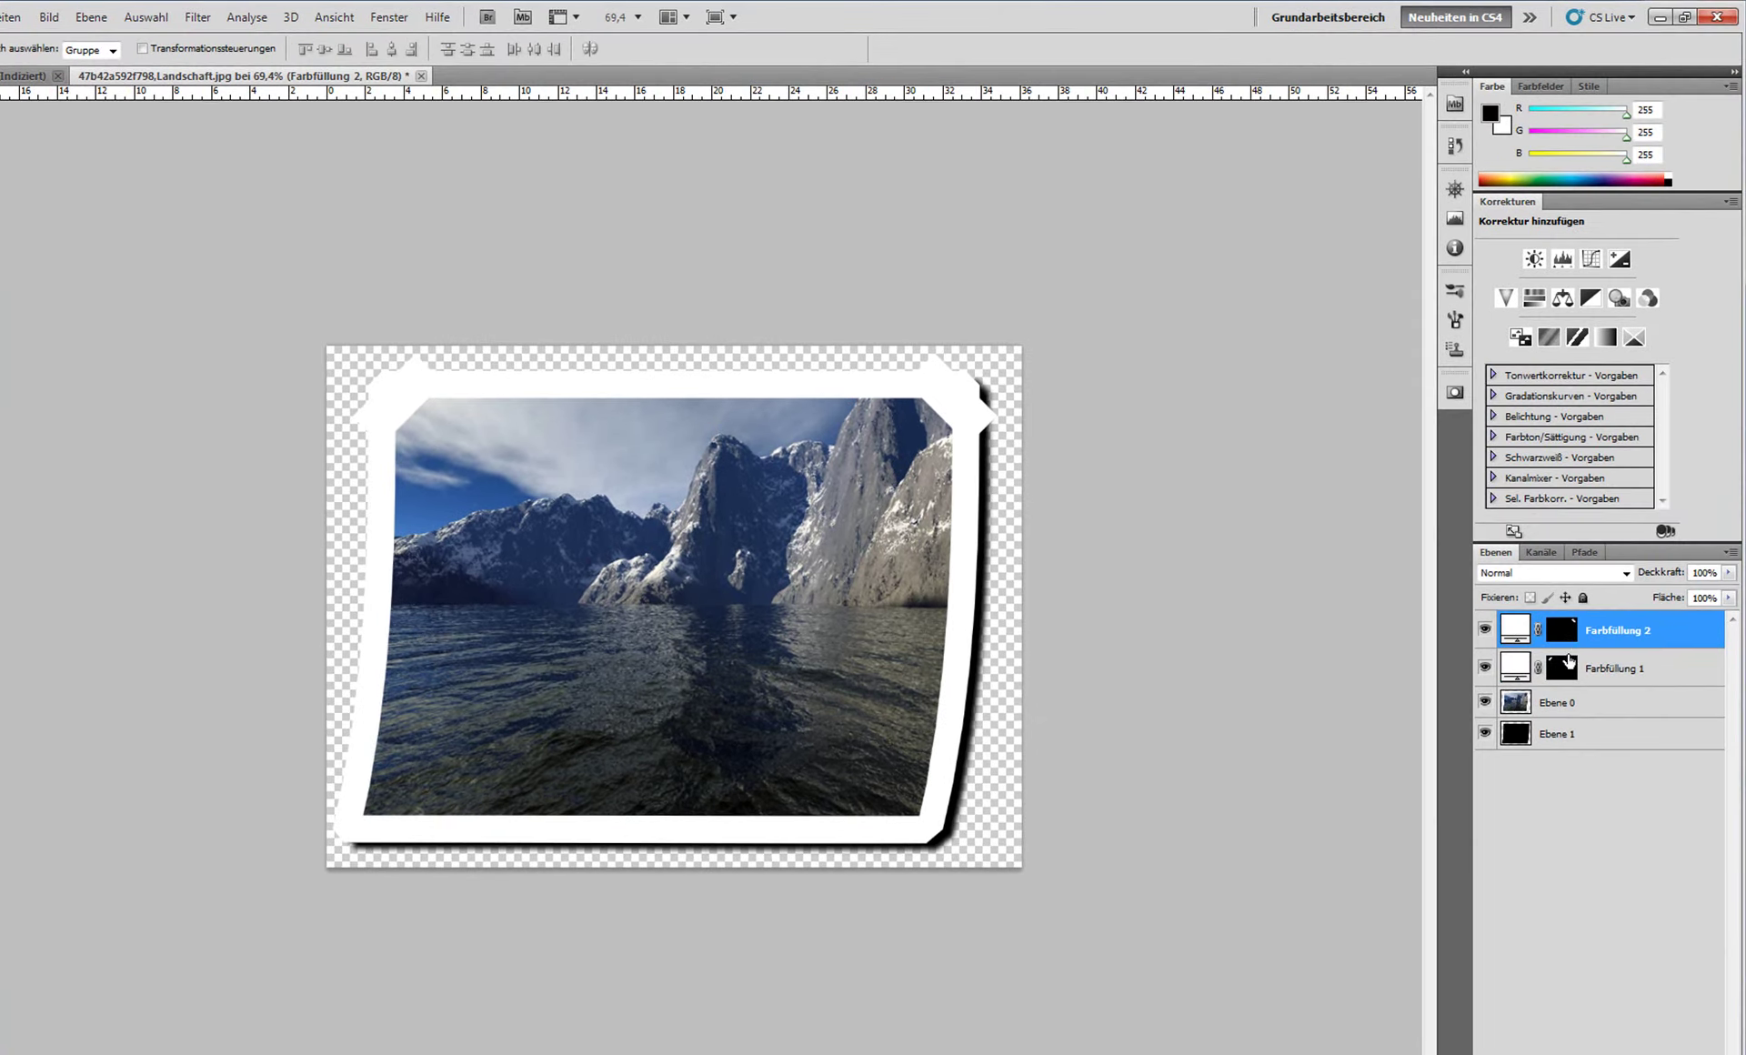
# Step: Lower the fill of Farbfüllung 1 and Farbfüllung 2 to 80%
pyautogui.click(1558, 671)
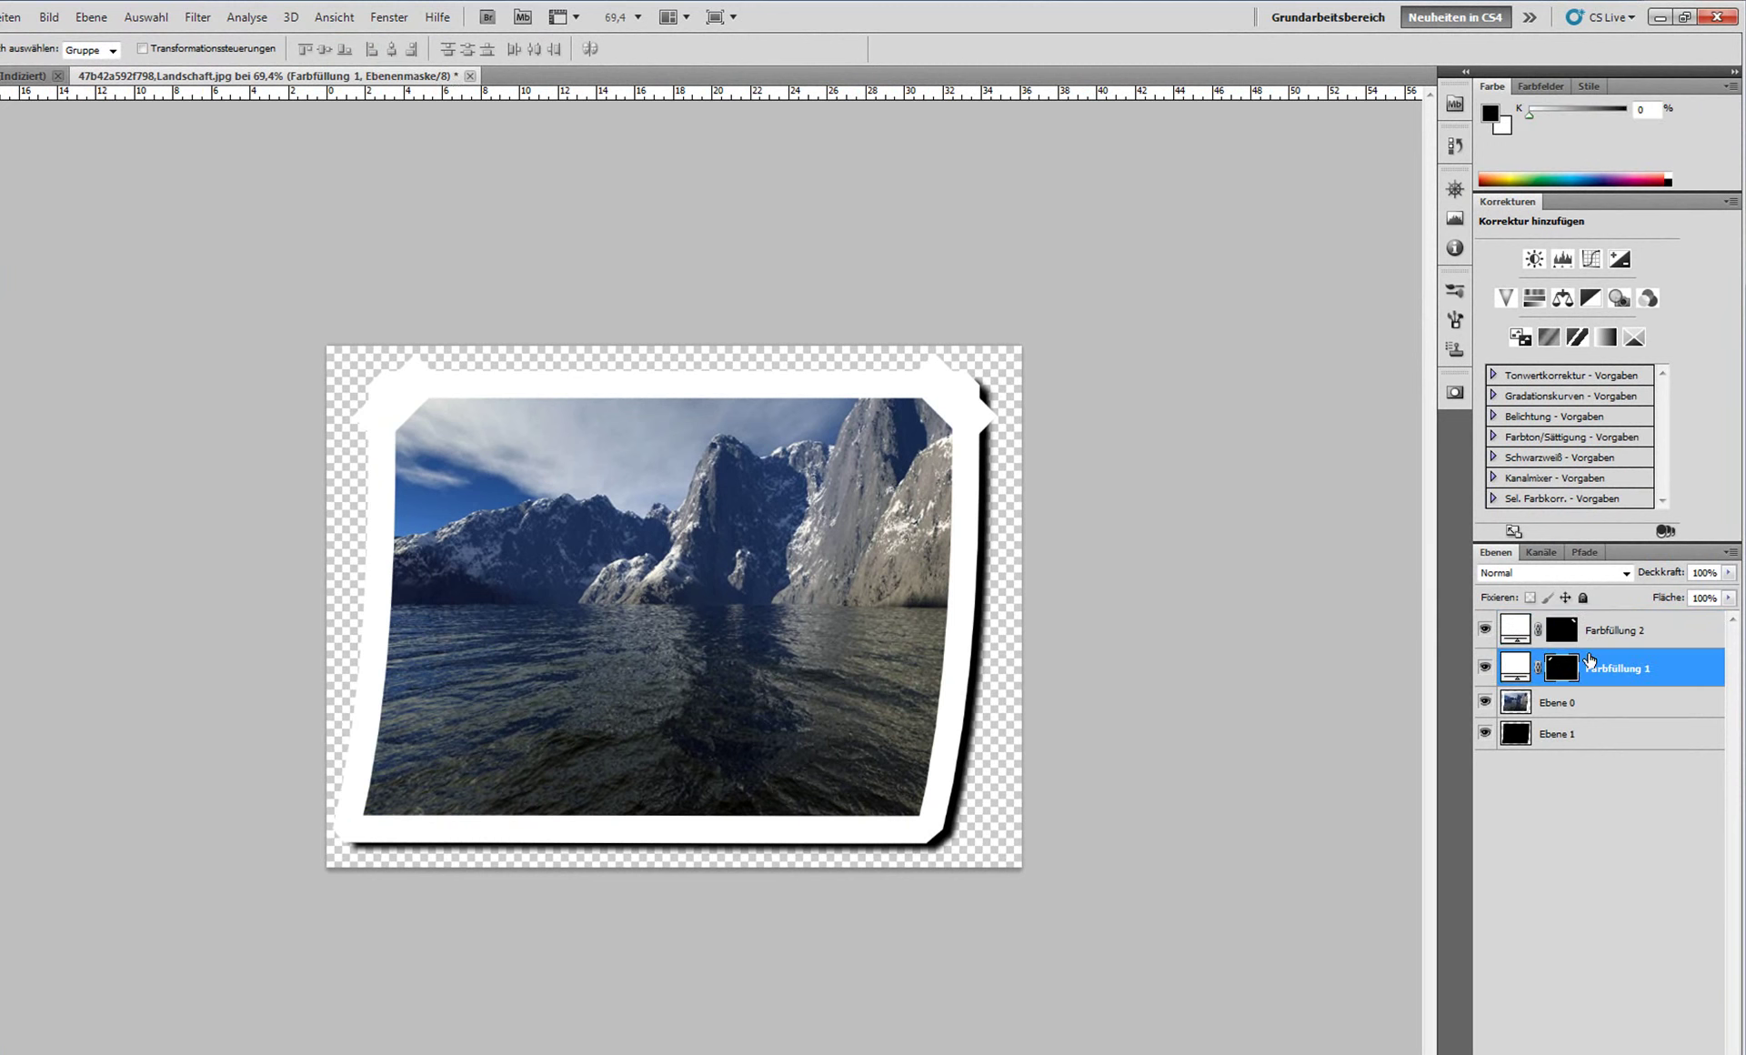
pyautogui.write('0')
pyautogui.click(1595, 634)
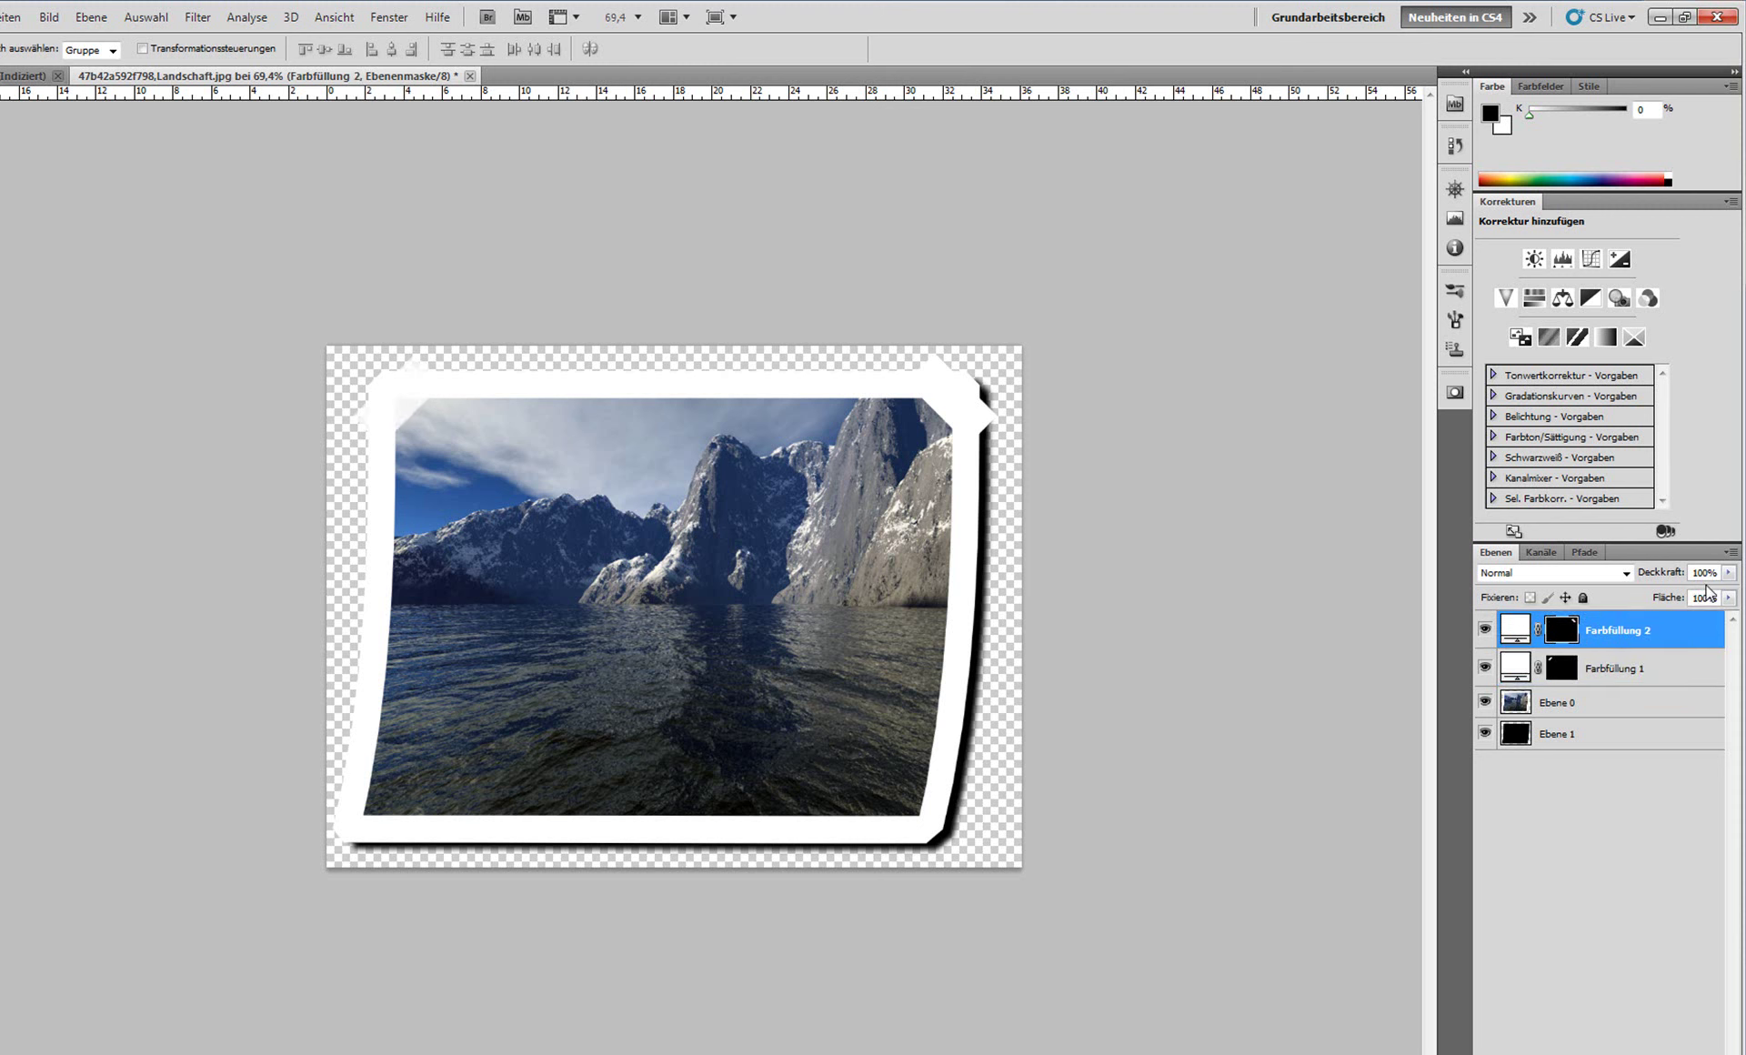
pyautogui.write('080')
pyautogui.click(1606, 831)
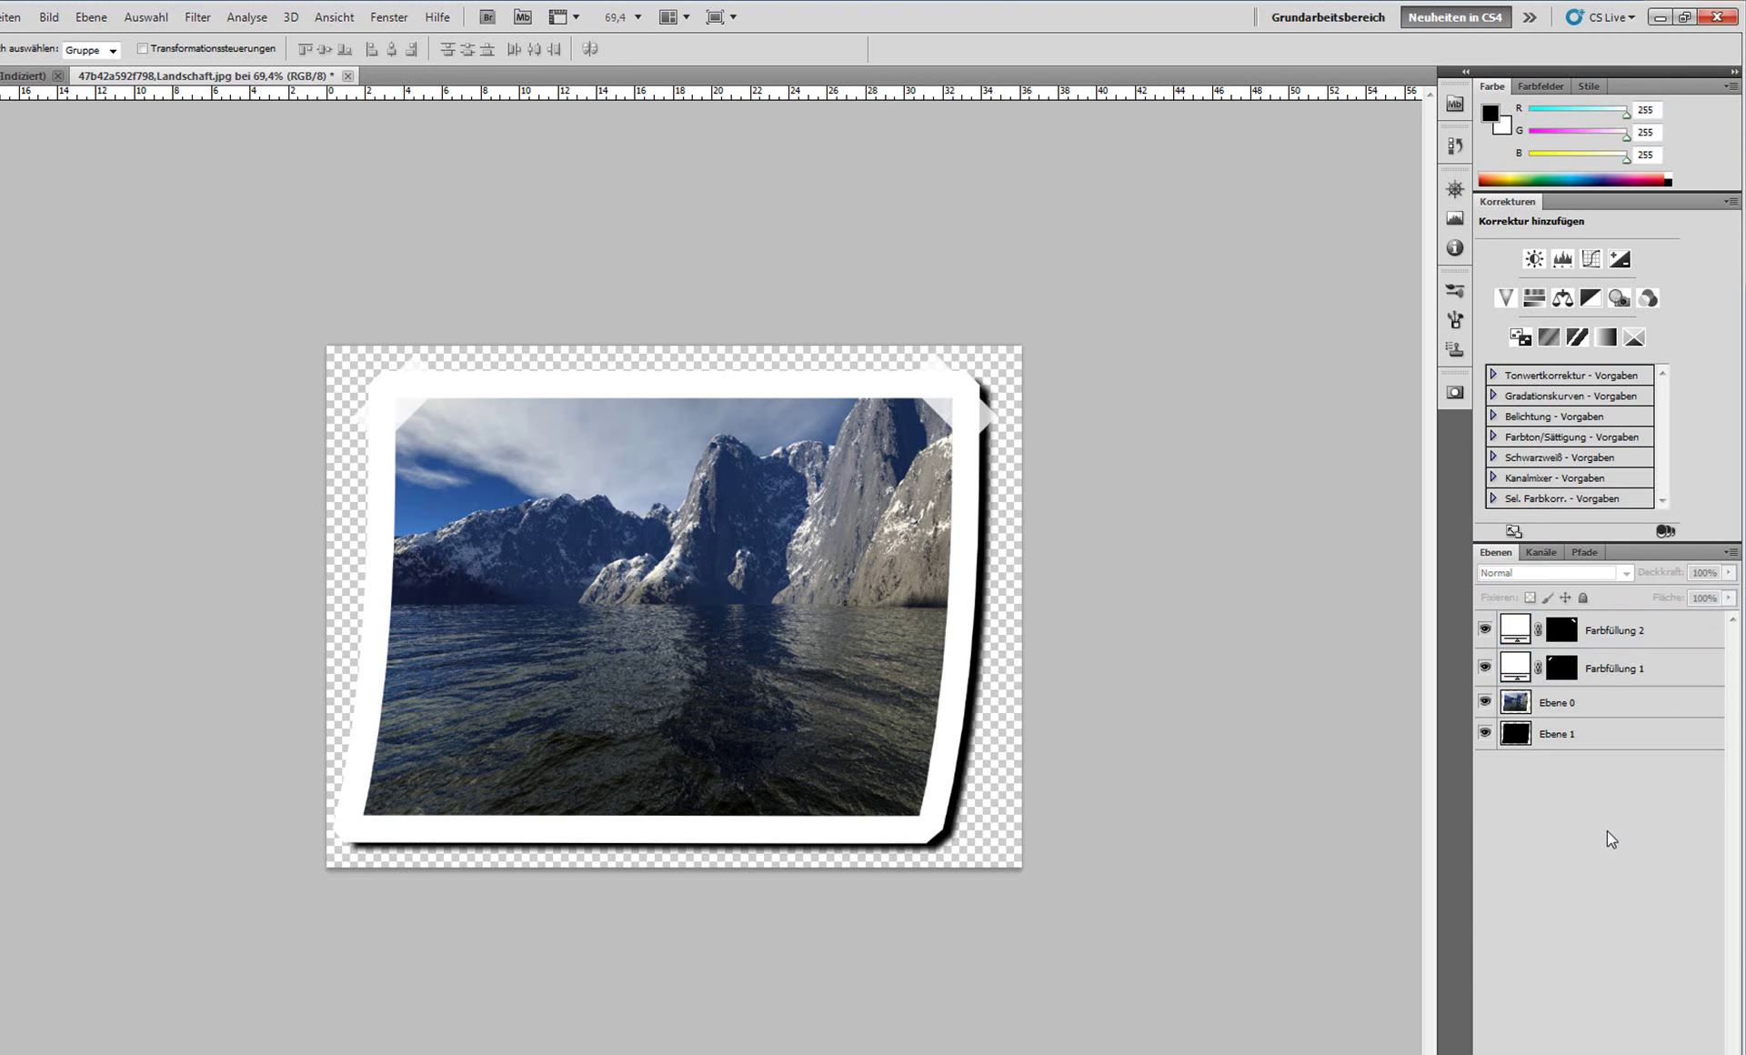
pyautogui.click(1247, 732)
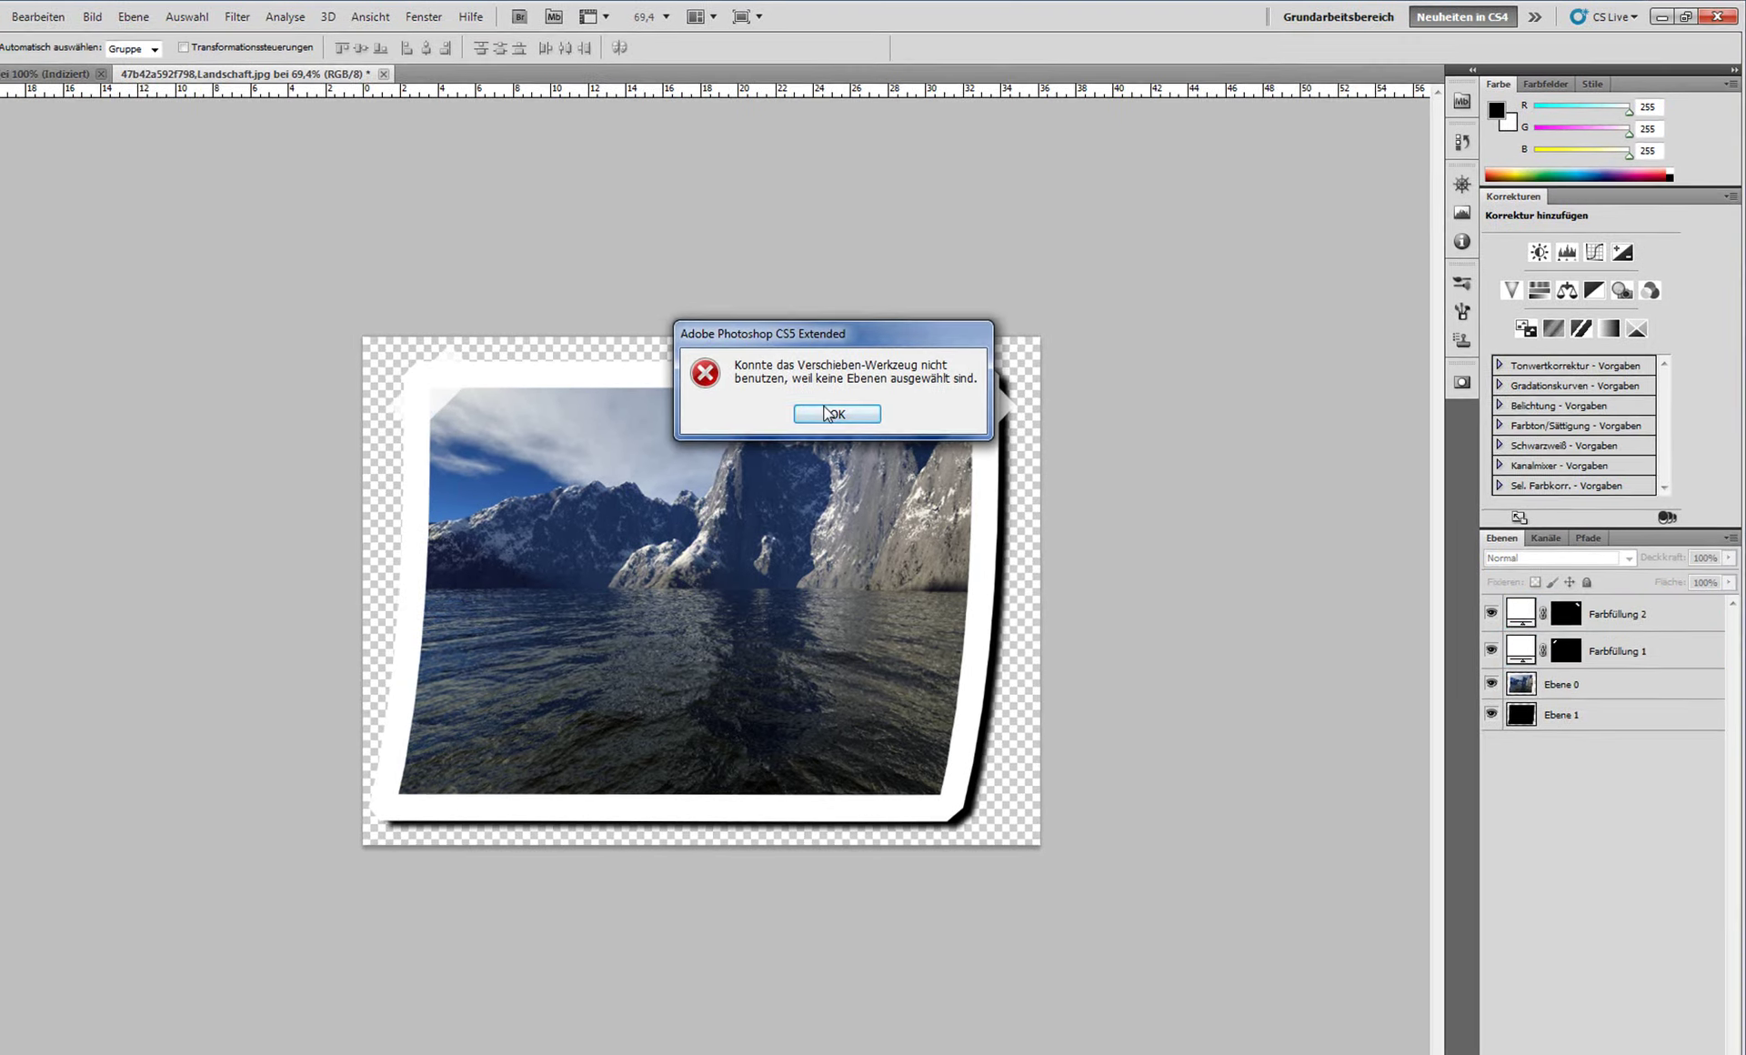
pyautogui.click(814, 425)
pyautogui.click(1564, 647)
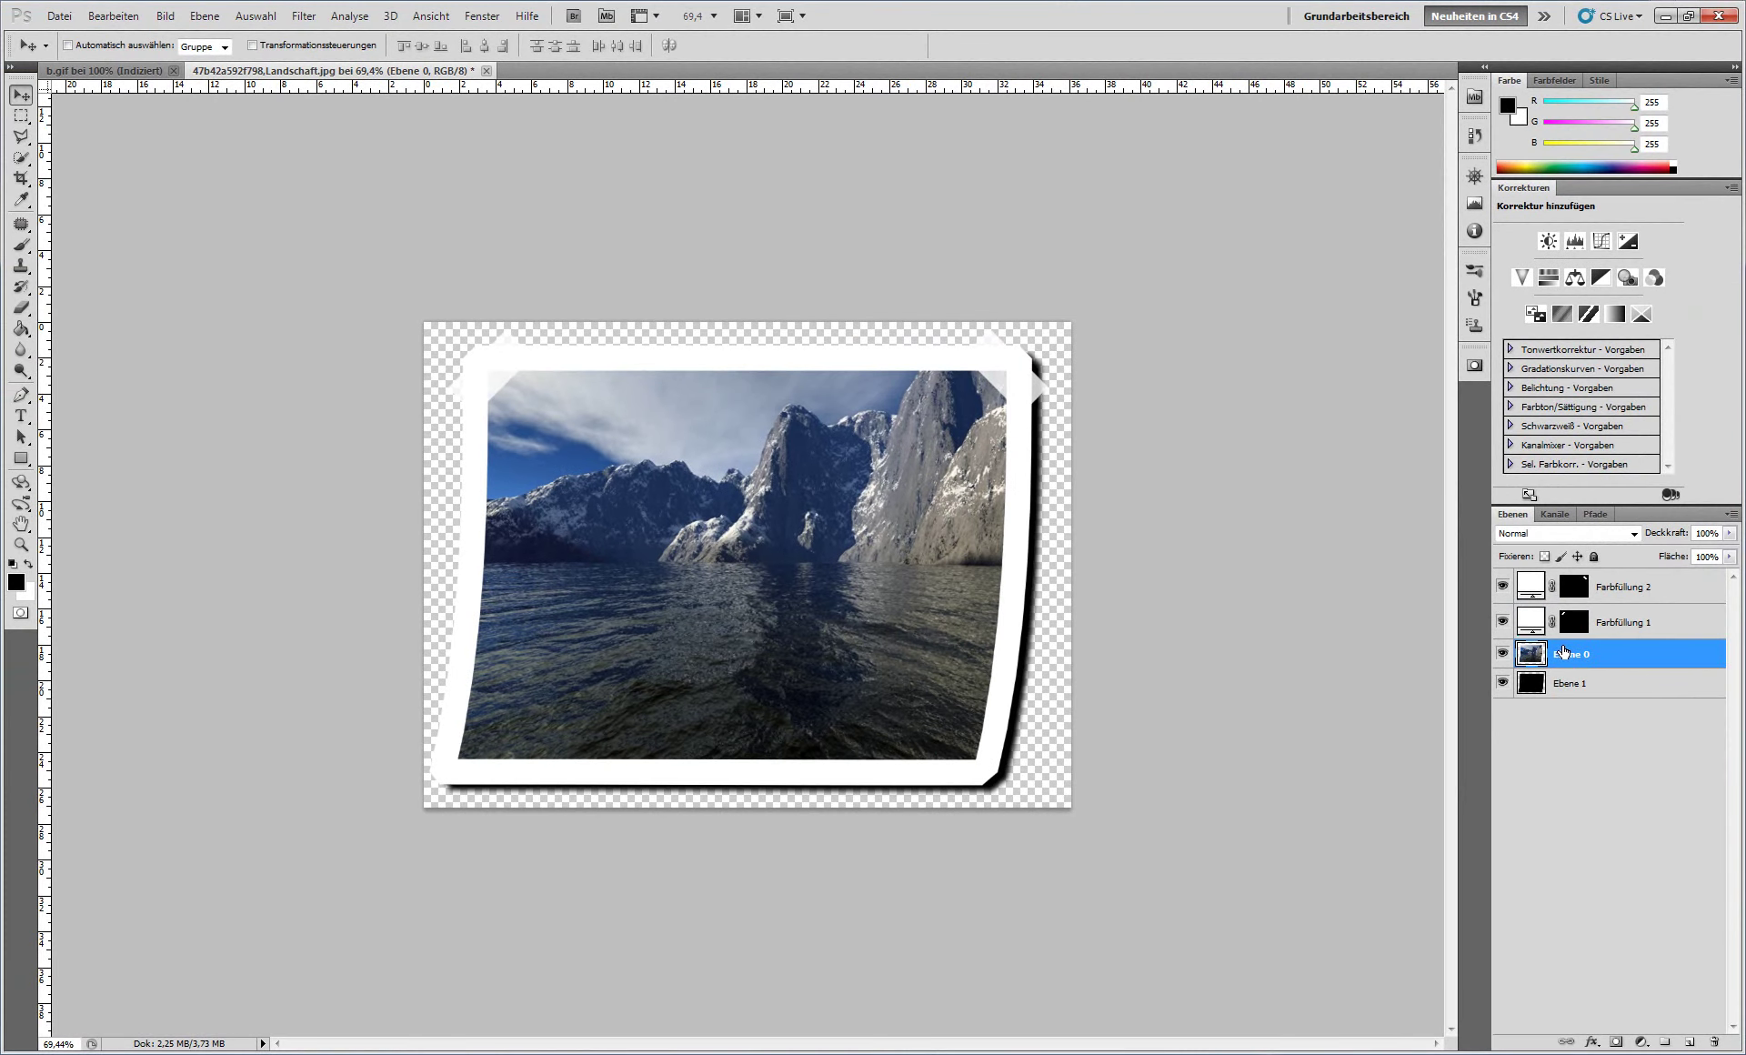
pyautogui.scroll(3, 737, 566)
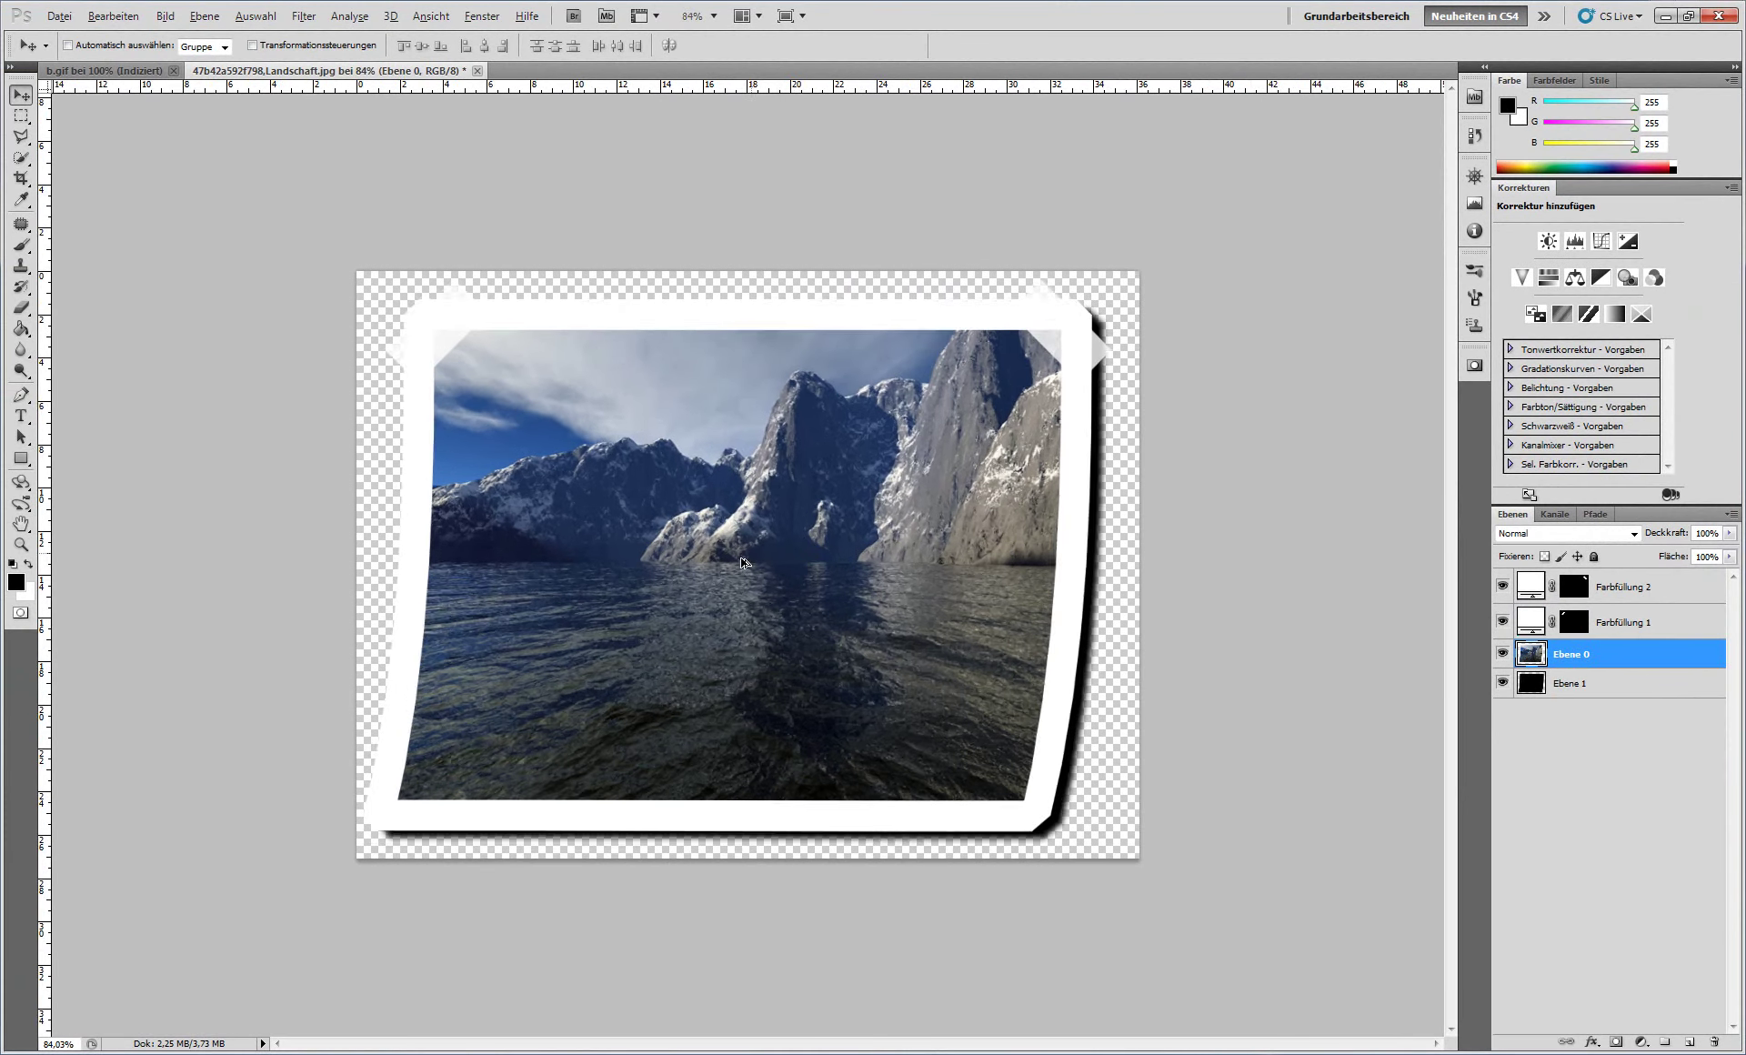
pyautogui.scroll(1, 737, 566)
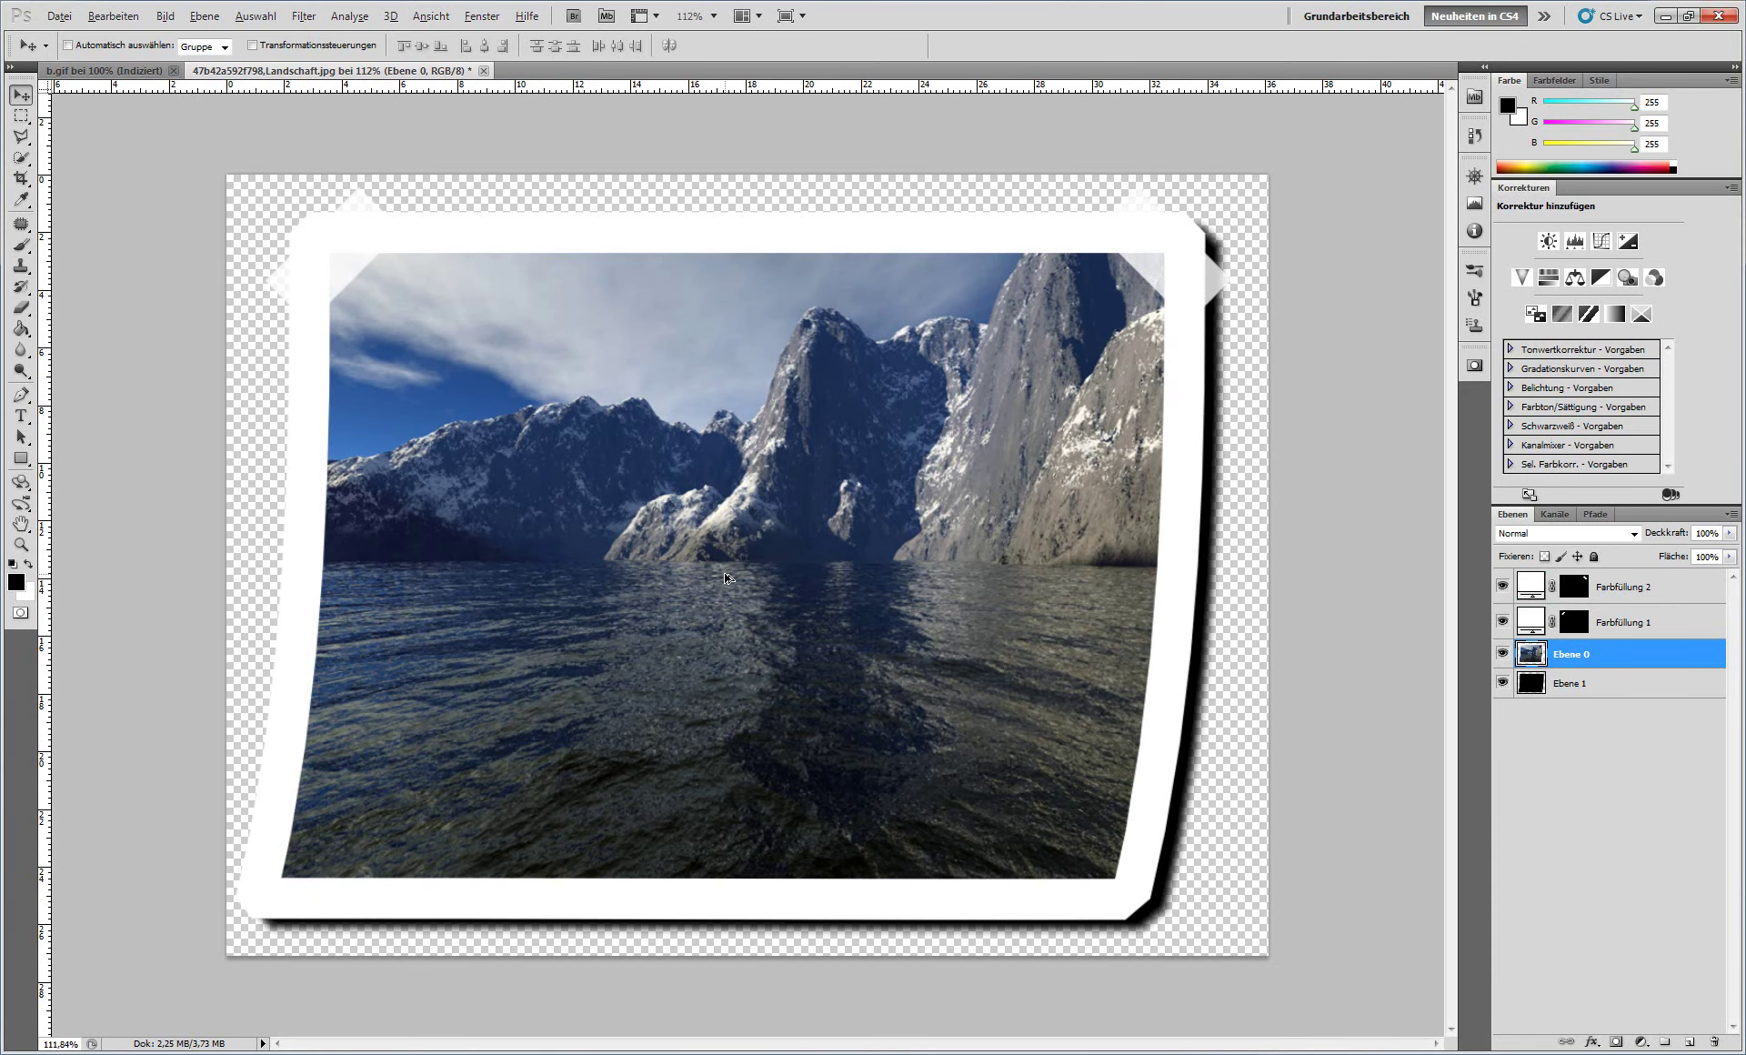
pyautogui.scroll(-1, 727, 577)
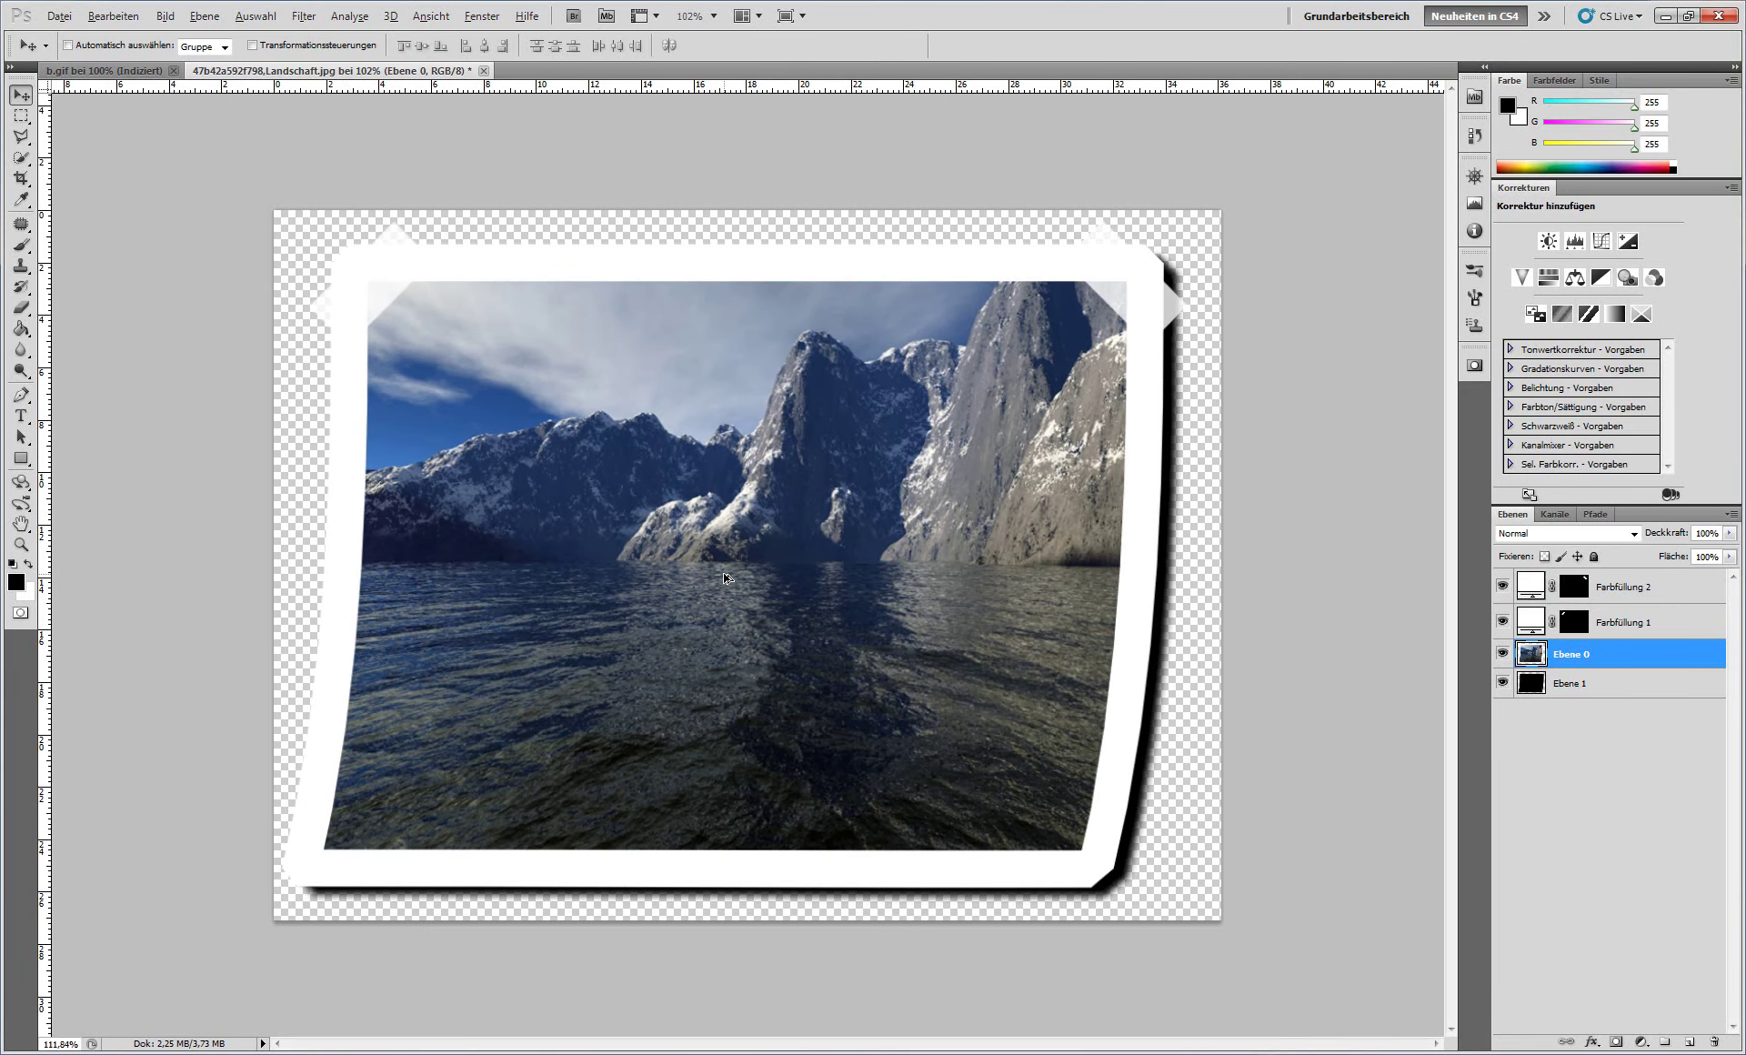
pyautogui.scroll(1, 727, 577)
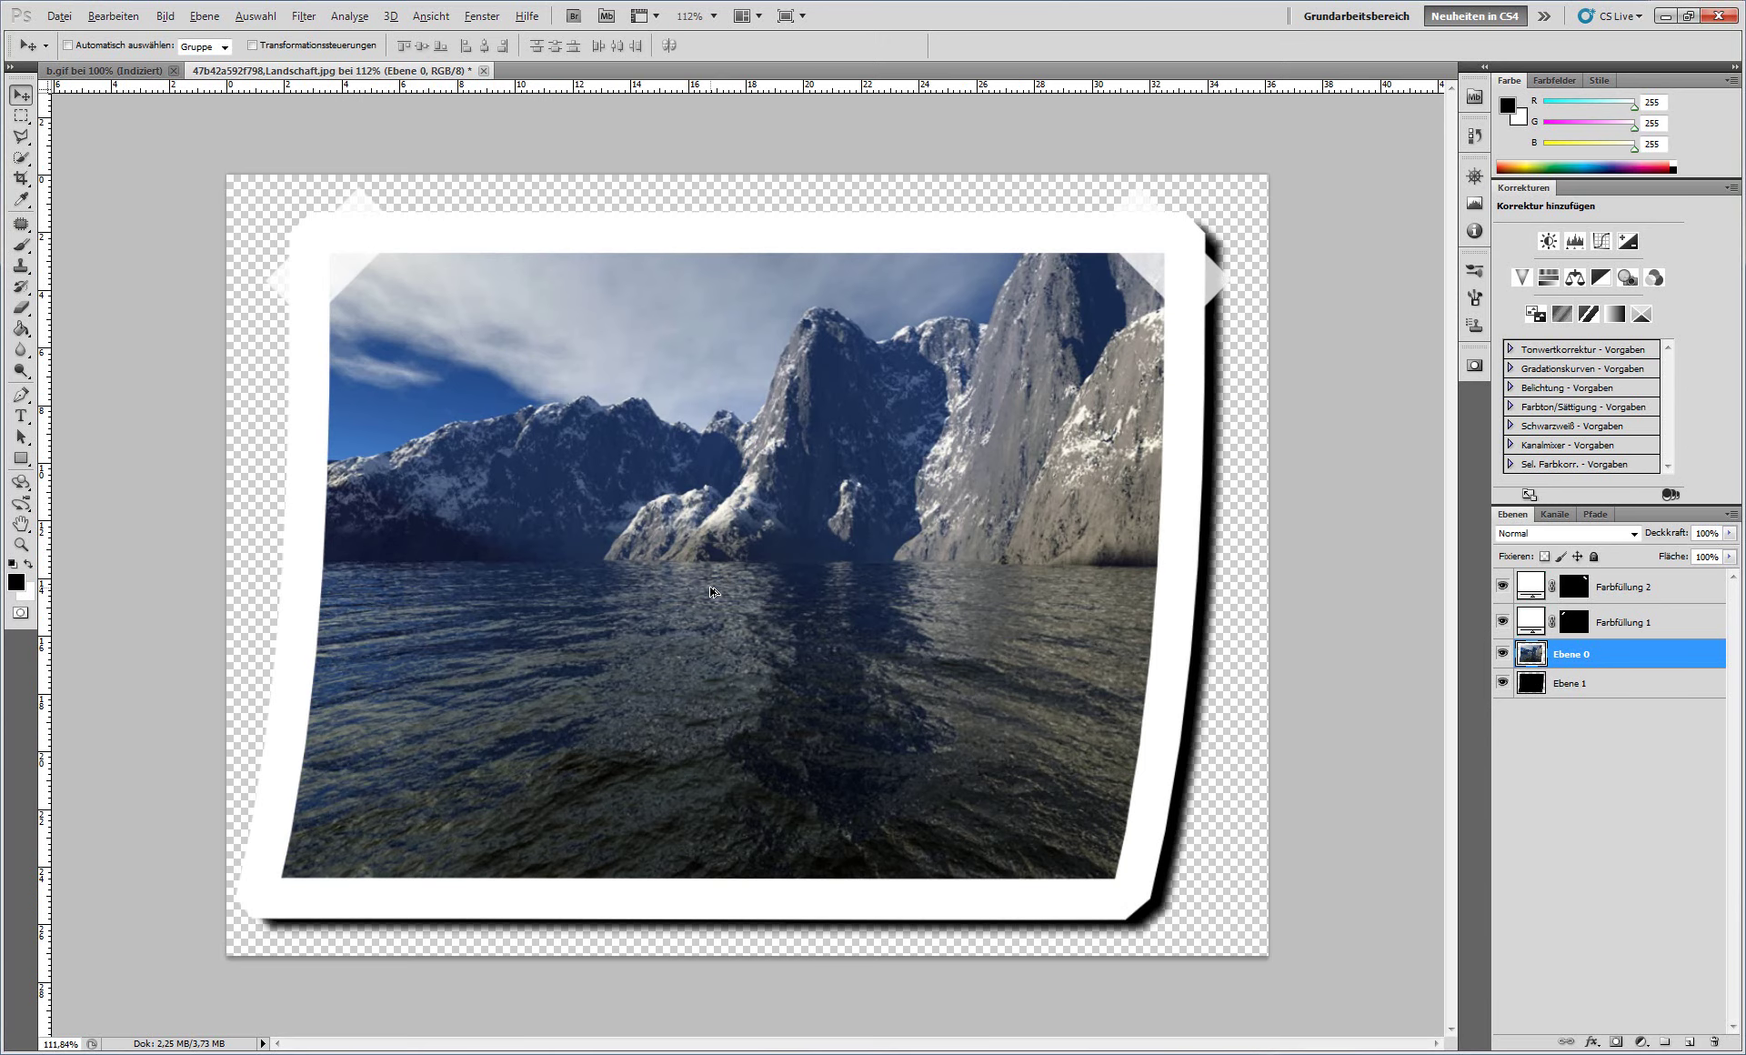
pyautogui.scroll(1, 711, 591)
pyautogui.scroll(-1, 711, 596)
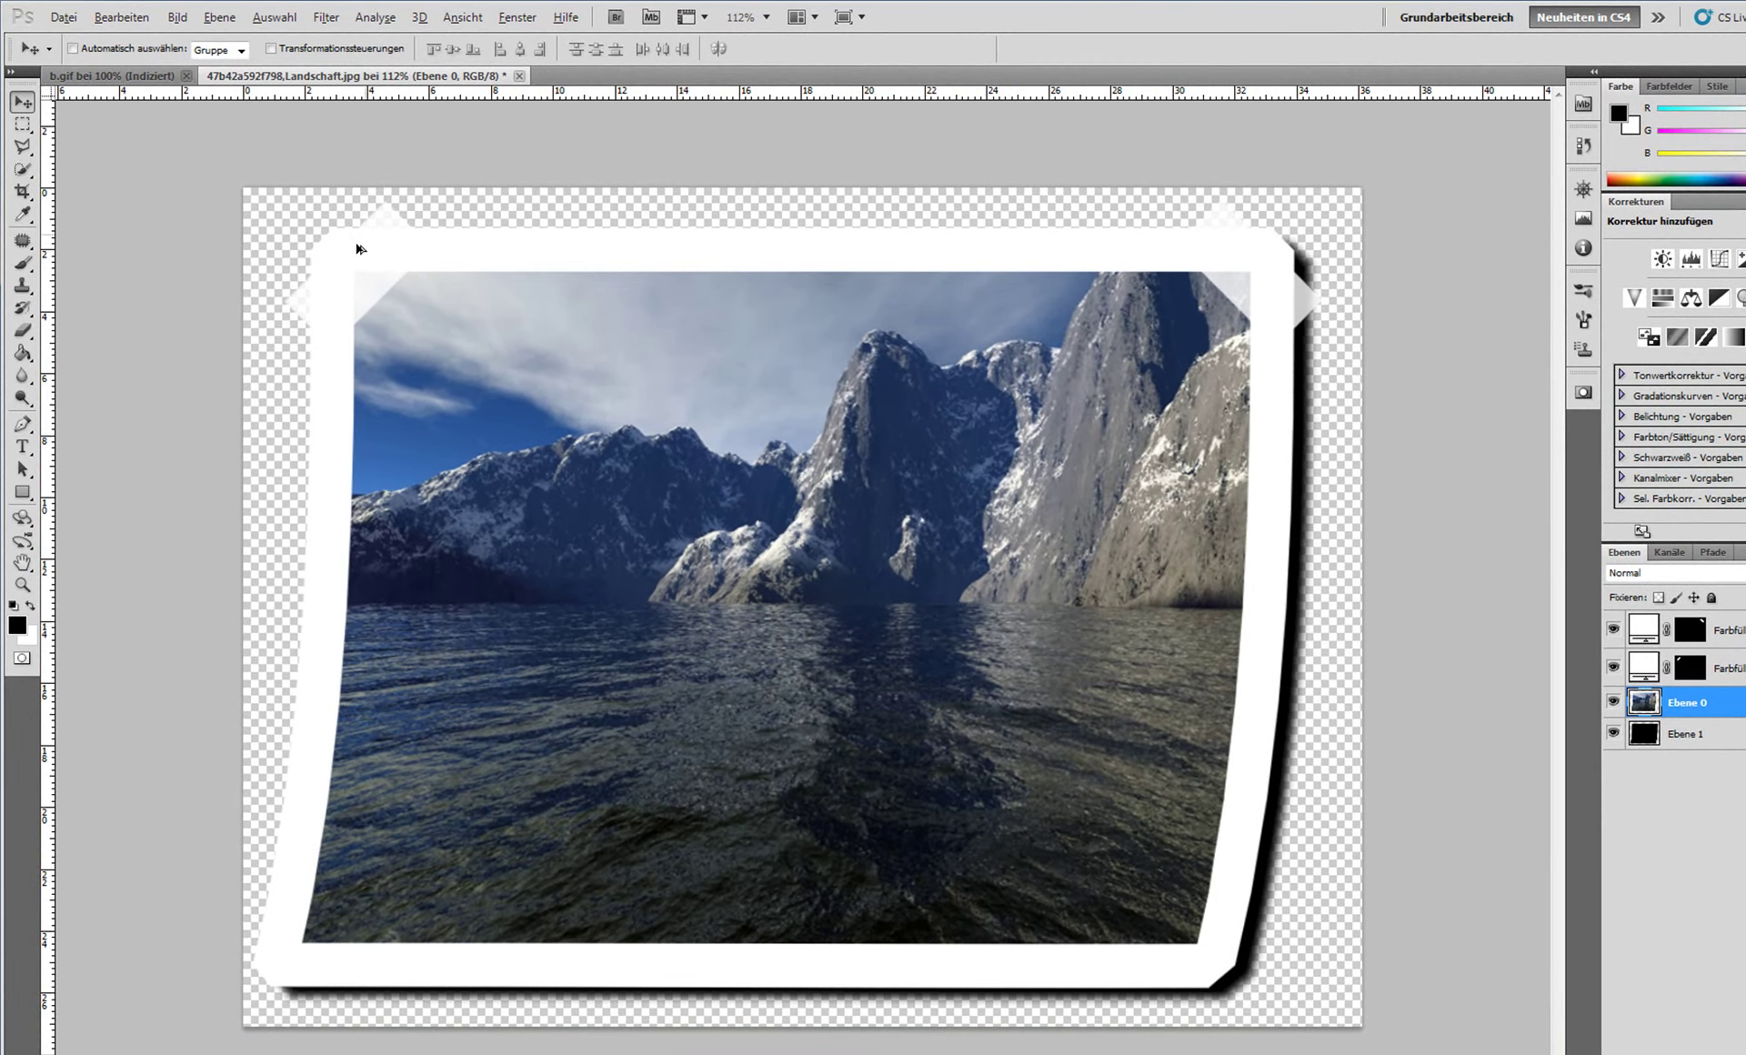
pyautogui.scroll(-1, 697, 496)
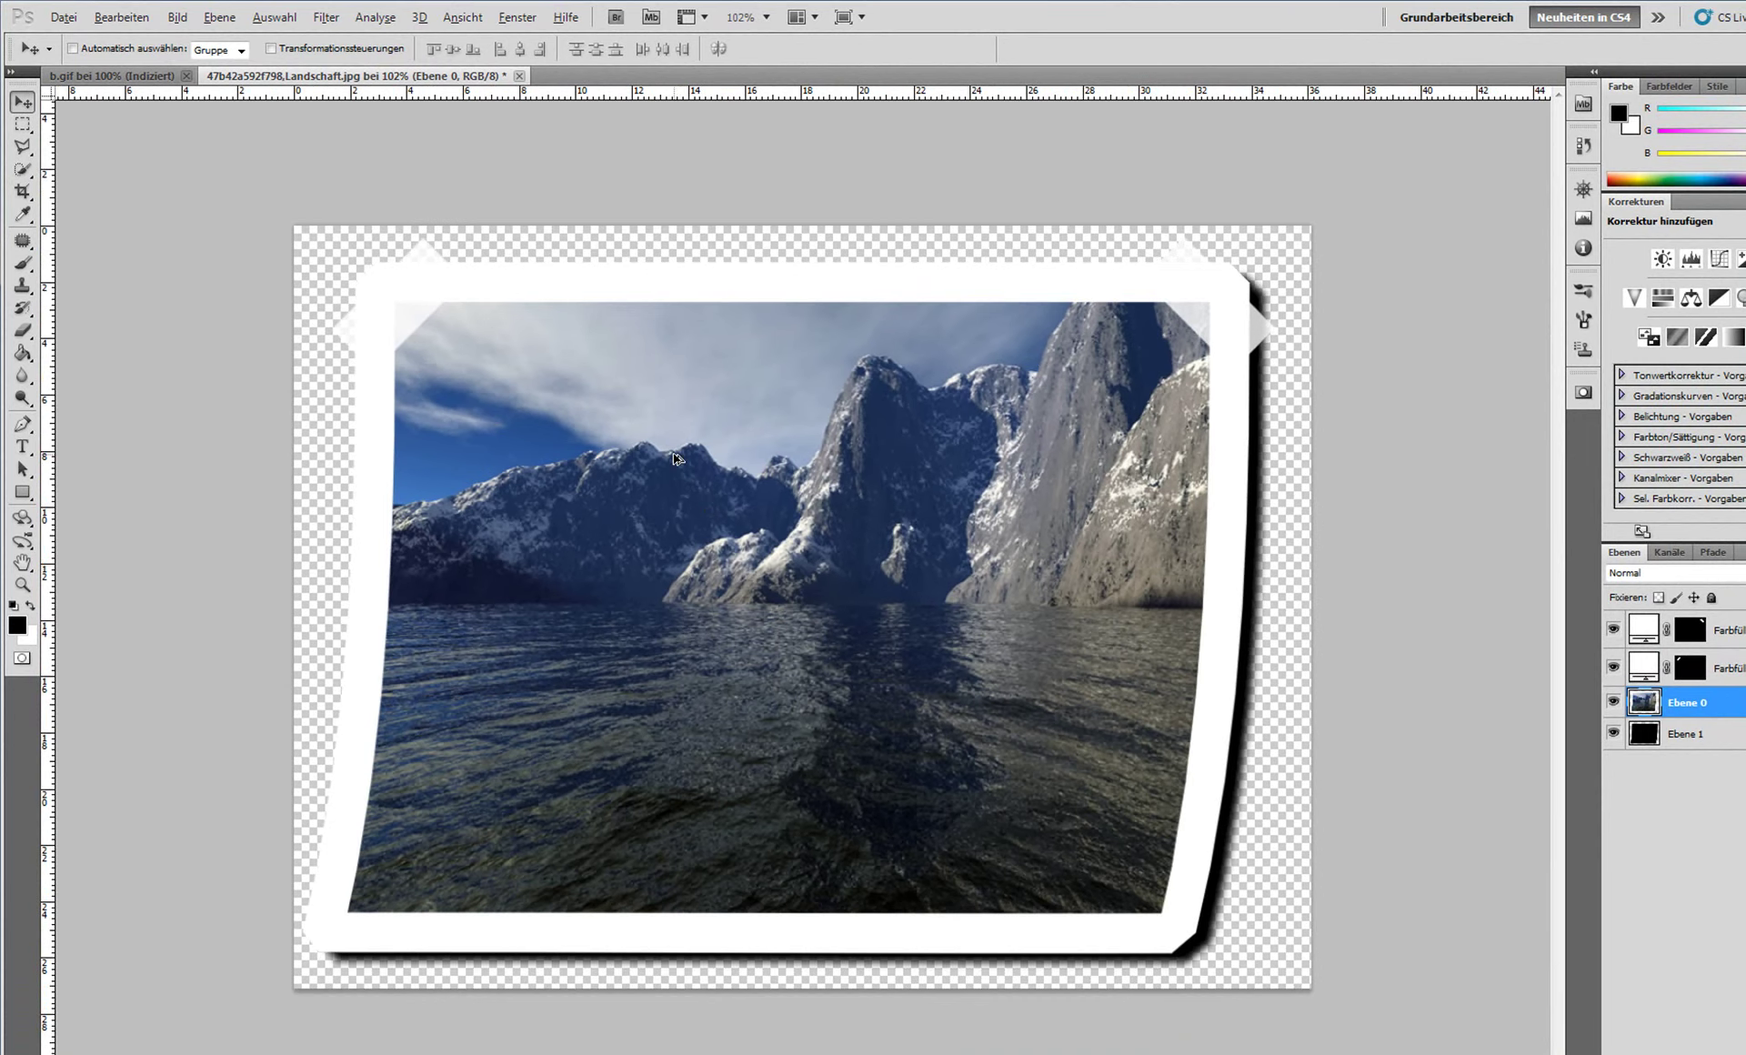